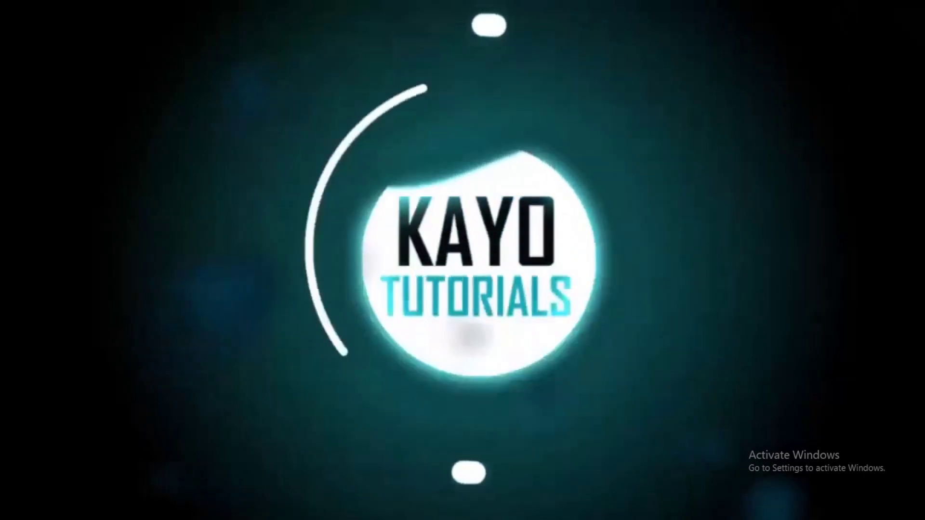
Let the channel intro clip play in VLC, raising the volume, until playback ends
scroll(594, 291, "up", 5)
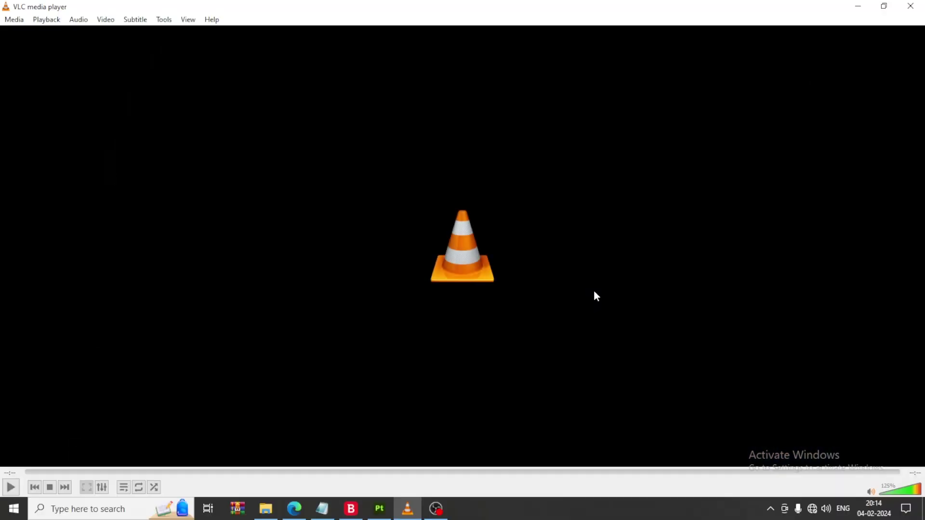
Show the tutorial title notes in Notepad, then minimize Notepad and return to the Substance Painter rifle project
left_click(323, 508)
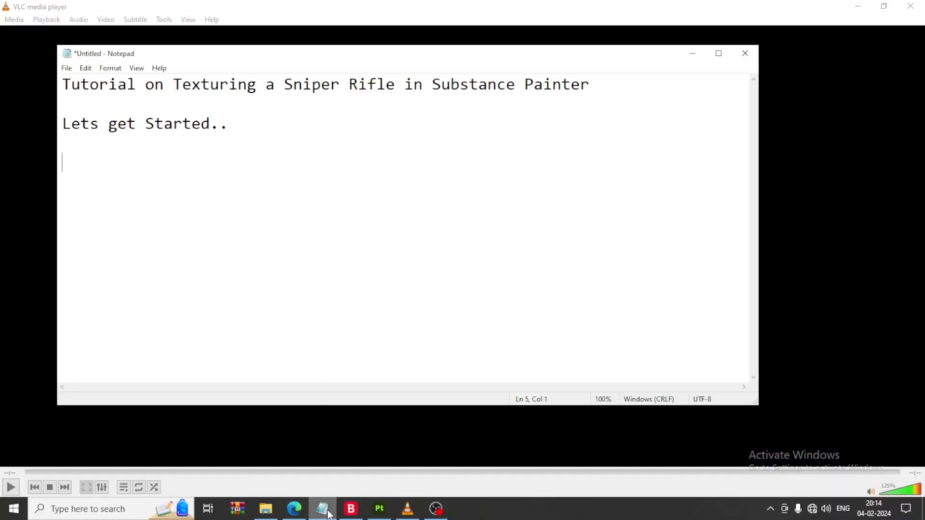
left_click_drag(345, 244, 11, 15)
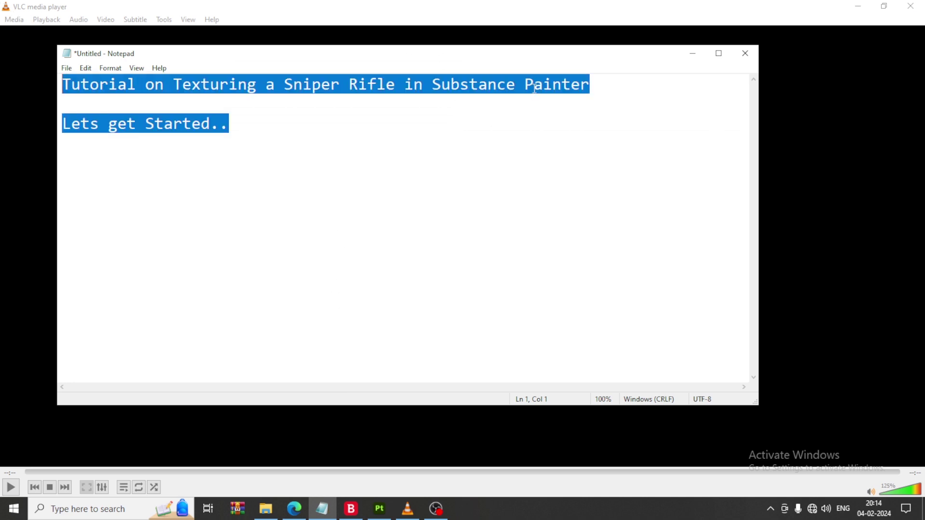
left_click(693, 54)
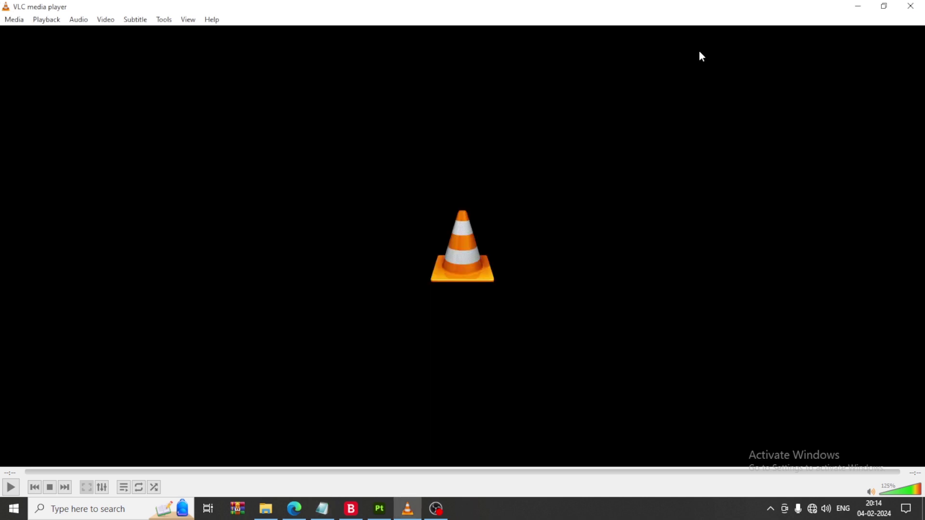
left_click(380, 508)
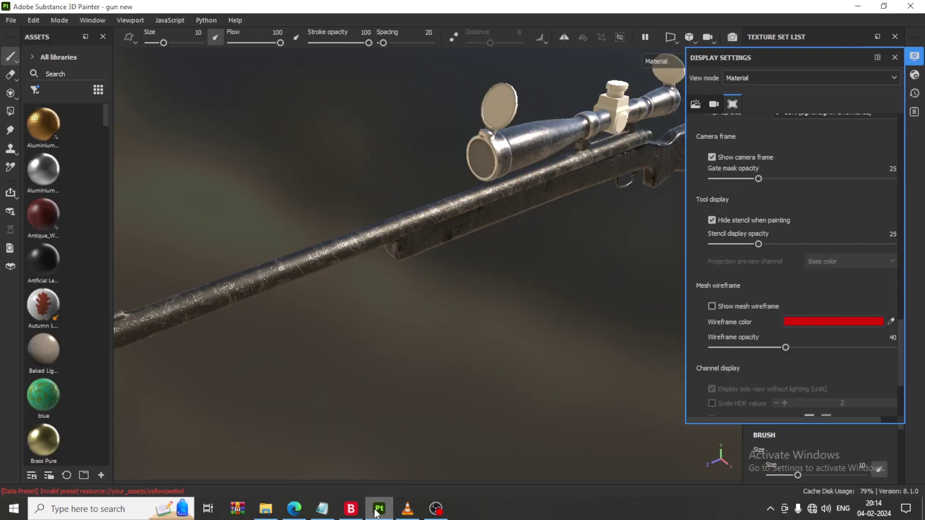
Close the Display Settings panel and zoom the view in on the rifle scope
left_click(915, 56)
mouse_move(517, 287)
left_mouse_down("alt")
mouse_move(534, 264)
mouse_move(503, 286)
mouse_move(424, 240)
left_mouse_up("alt")
left_click_drag(366, 212, 370, 217, "alt")
scroll(371, 217, "up", 2)
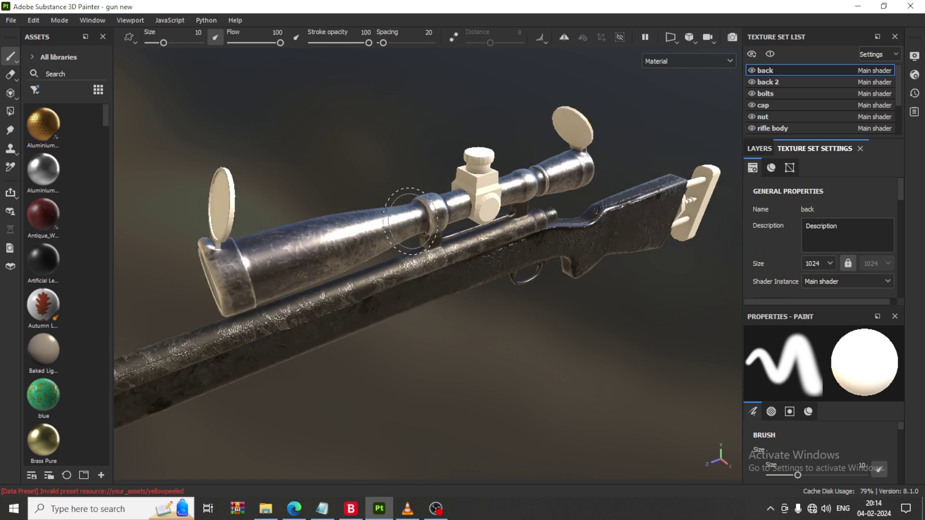
scroll(411, 221, "up", 2)
scroll(410, 220, "up", 2)
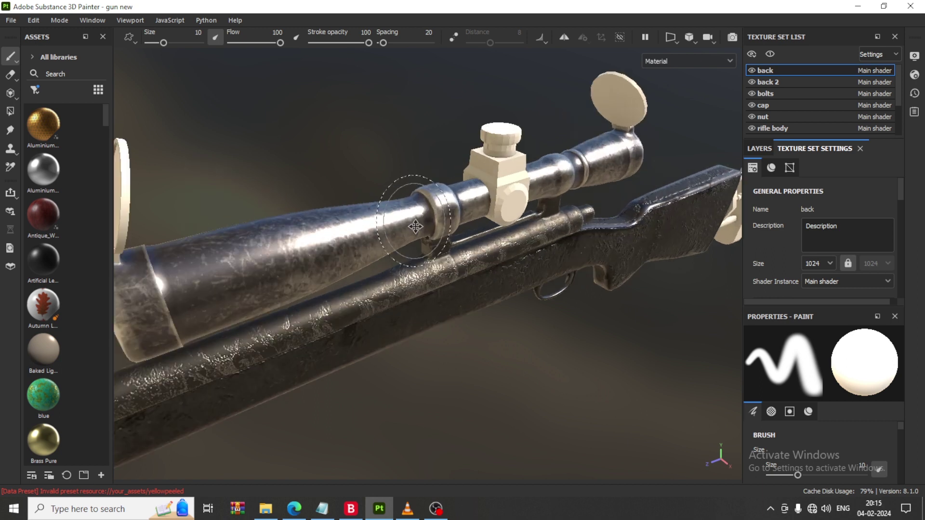
View the scope from another angle, then widen the assets shelf to a four-column material grid
mouse_move(415, 226)
left_mouse_down("alt")
mouse_move(367, 217)
mouse_move(558, 210)
mouse_move(674, 192)
left_mouse_up("alt")
scroll(826, 107, "down", 2)
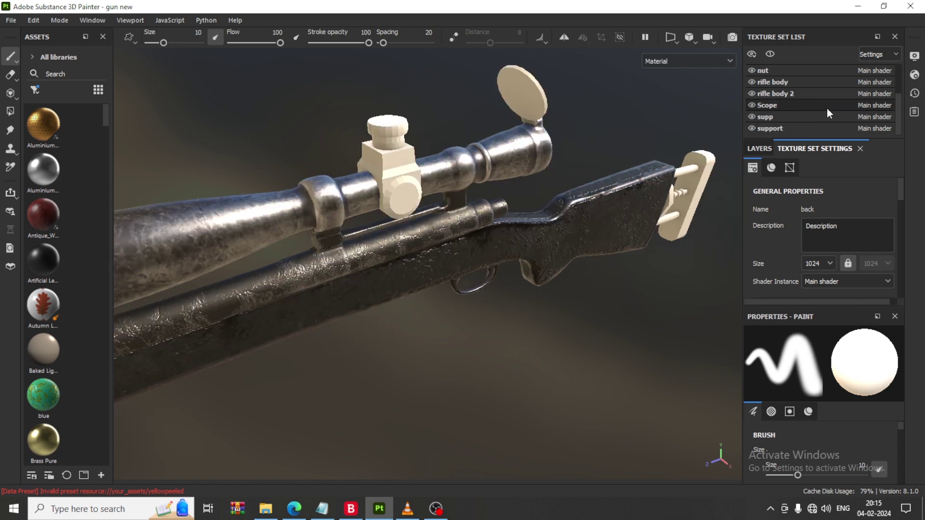
scroll(771, 86, "up", 2)
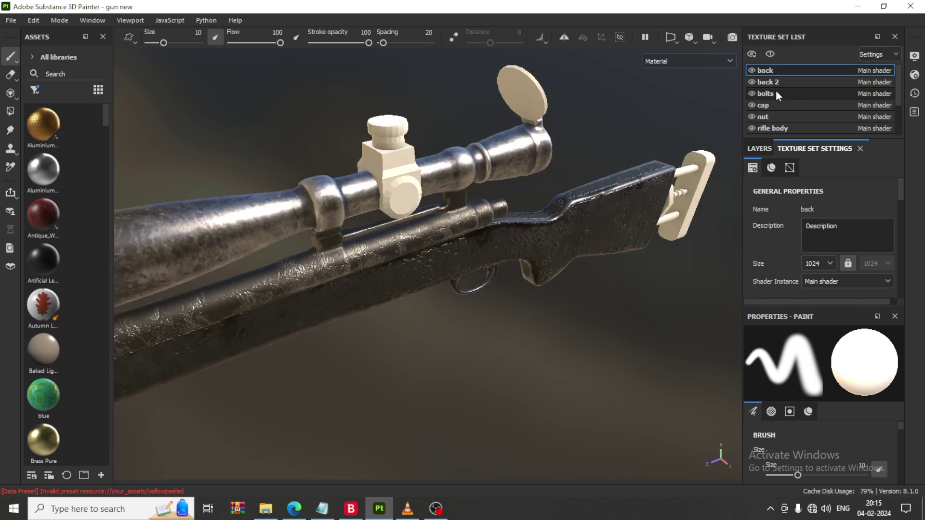
left_click(752, 71)
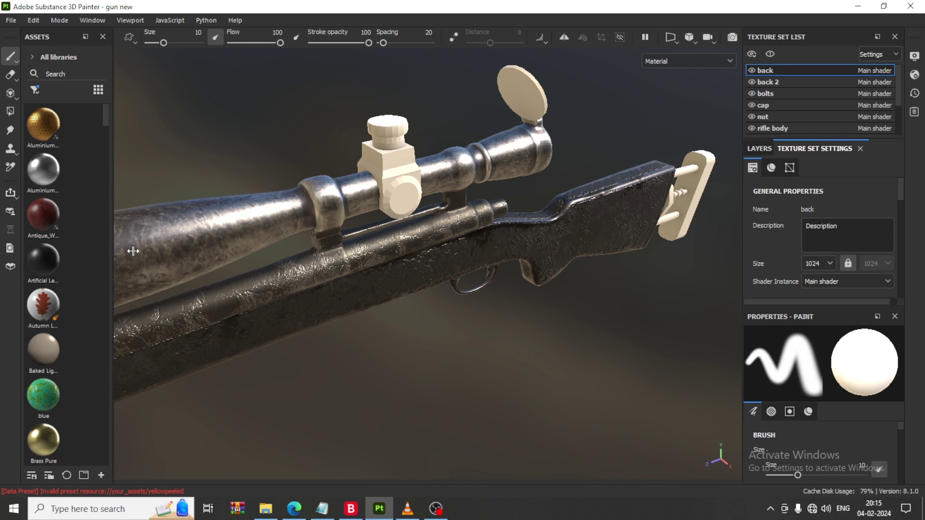
left_click_drag(113, 249, 220, 254)
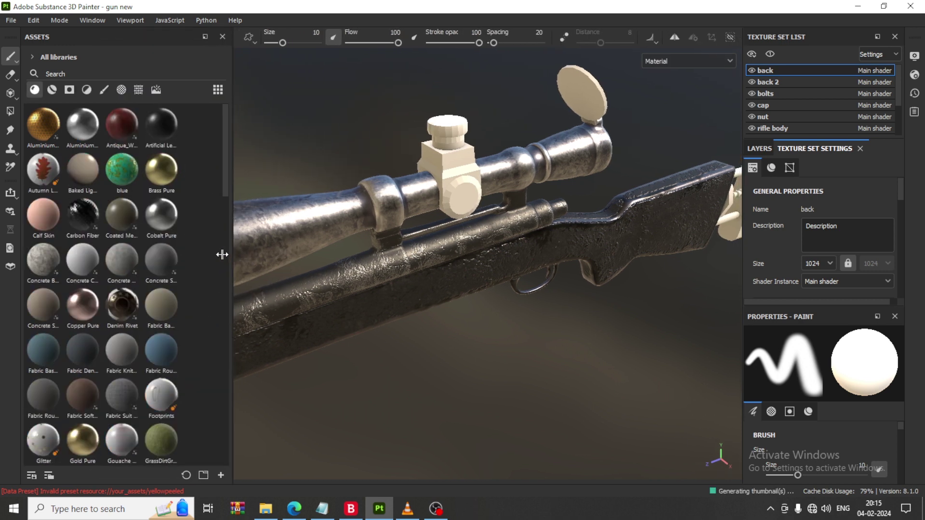
Search the assets for 'metall' and drop the Steel Painted material onto the rifle mesh
left_click(50, 91)
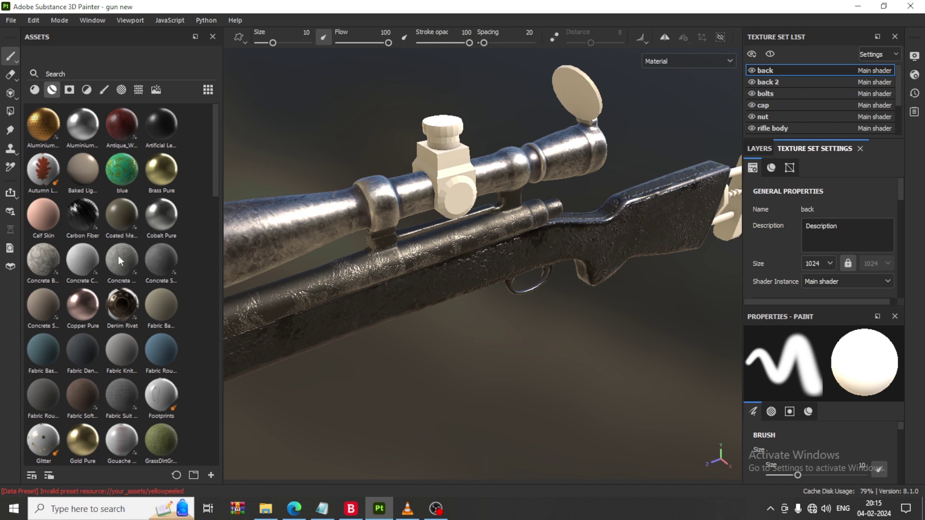
left_click(55, 74)
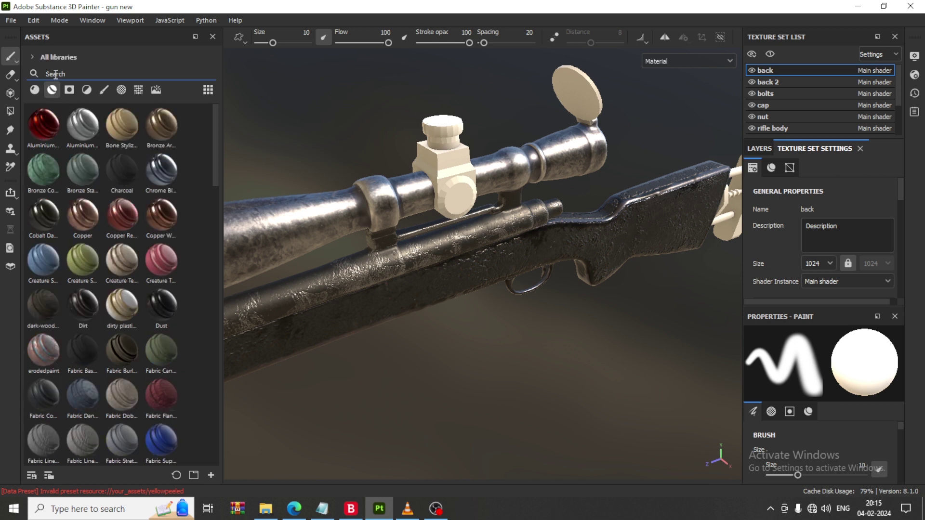
type("metall")
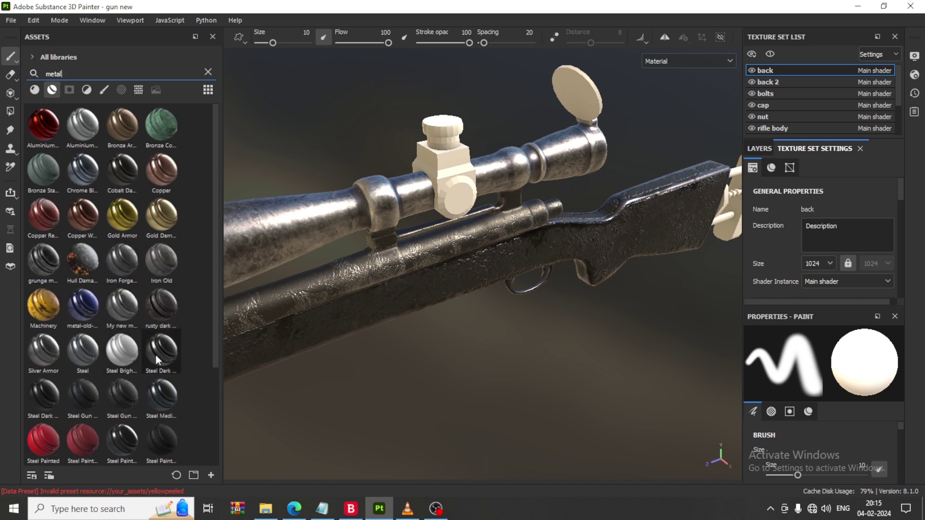
mouse_move(160, 354)
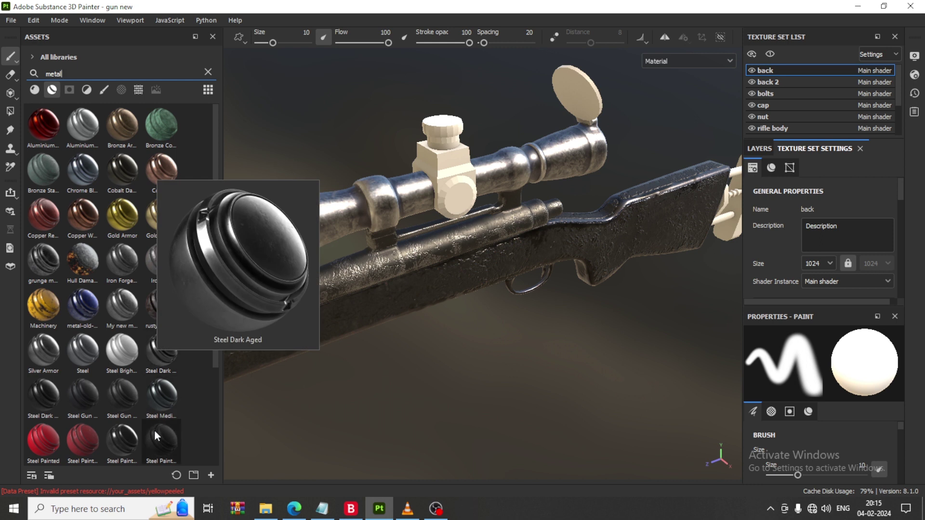
mouse_move(154, 431)
left_mouse_down()
mouse_move(755, 206)
mouse_move(727, 234)
left_mouse_up()
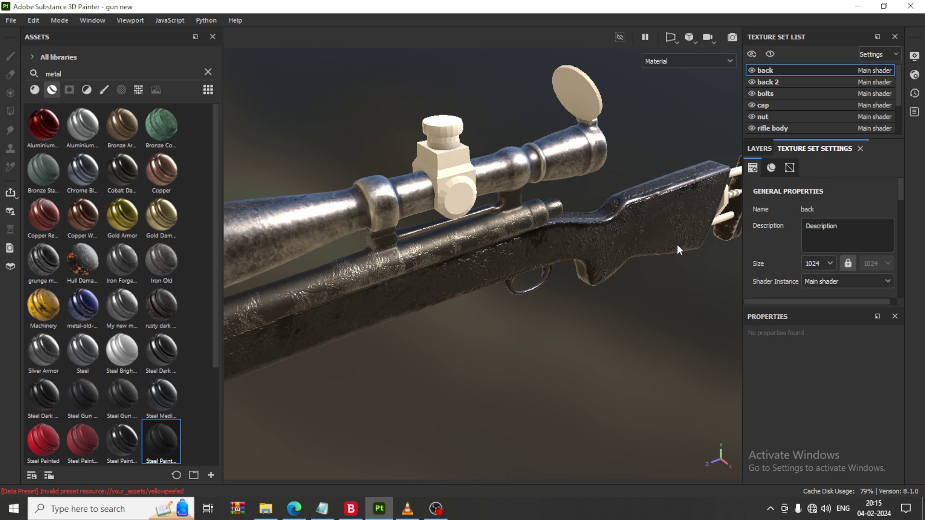
Inspect the stock and butt plate, toggling the 'back' texture set's visibility off and on
mouse_move(677, 244)
left_mouse_down("alt")
mouse_move(466, 287)
mouse_move(545, 262)
mouse_move(631, 256)
left_mouse_up("alt")
left_click_drag(559, 252, 566, 249, "alt")
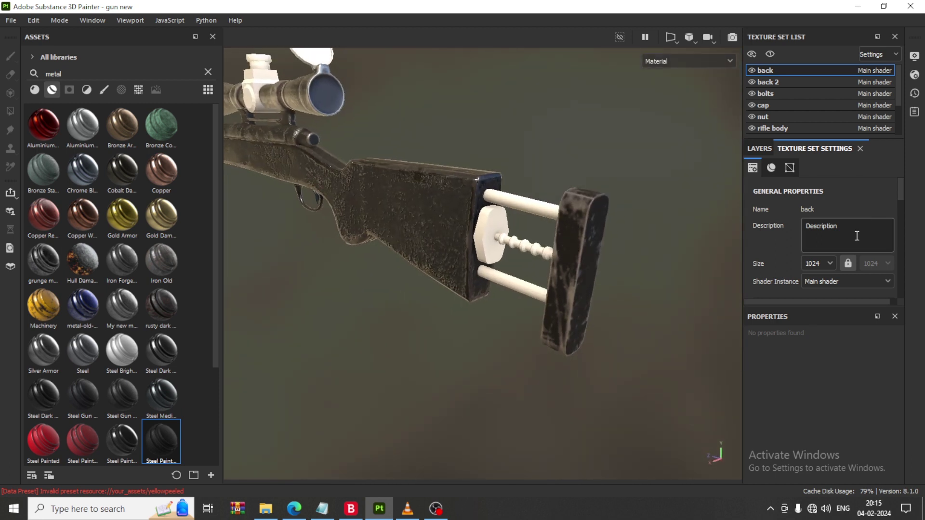
left_click(751, 70)
left_click(752, 70)
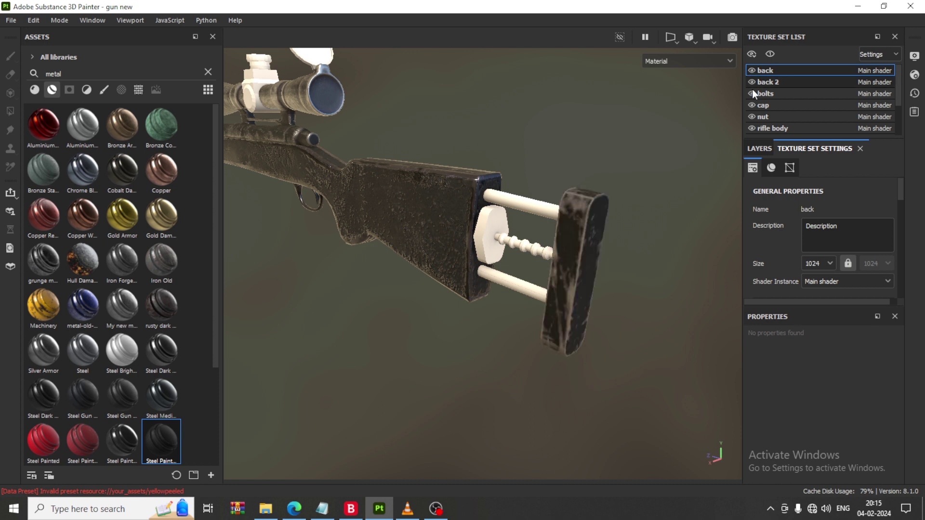
left_click_drag(596, 200, 668, 202, "alt")
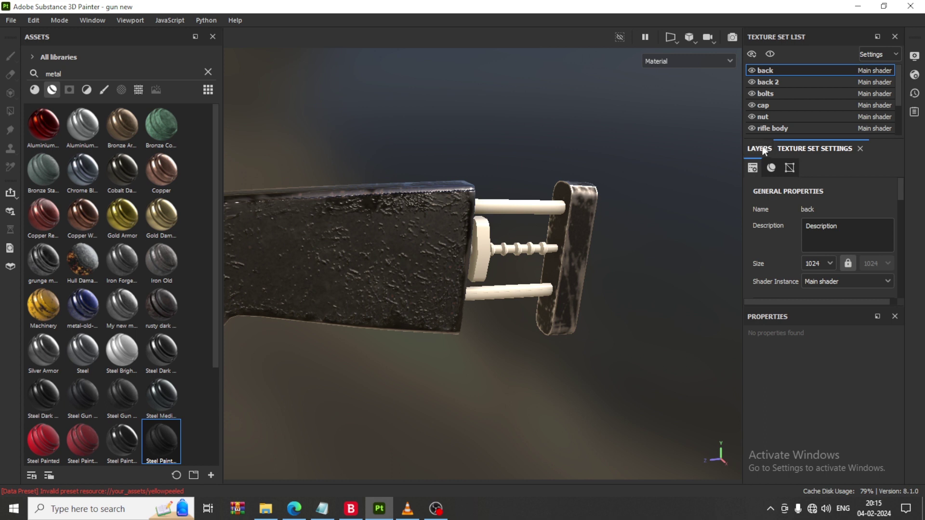
left_click(763, 193)
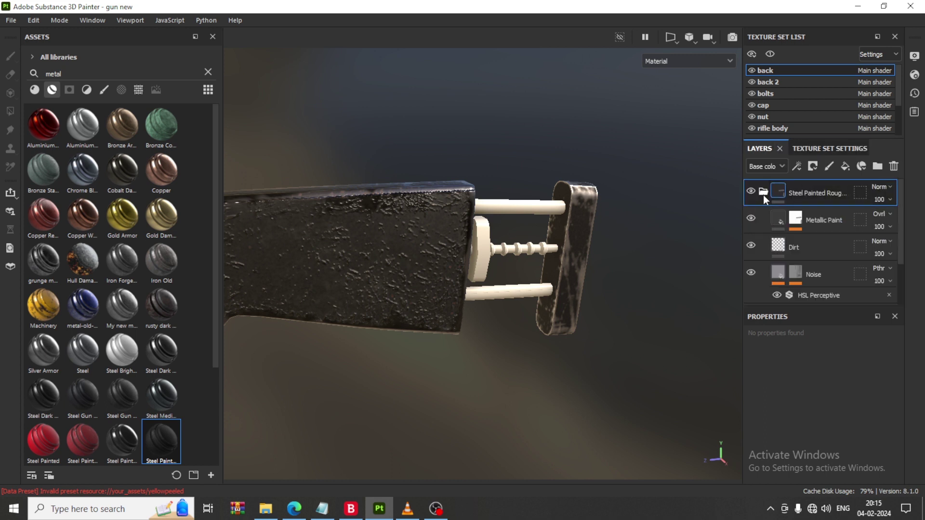
left_click(751, 219)
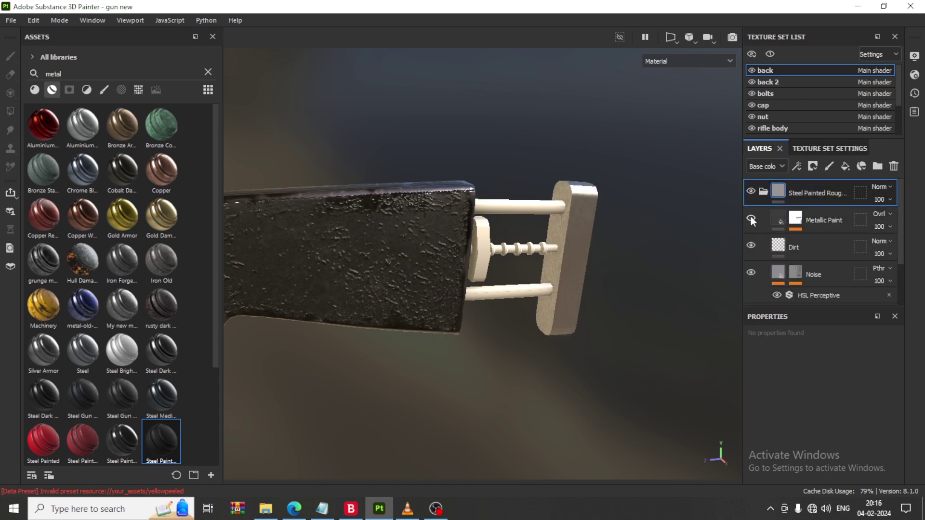
left_click(751, 219)
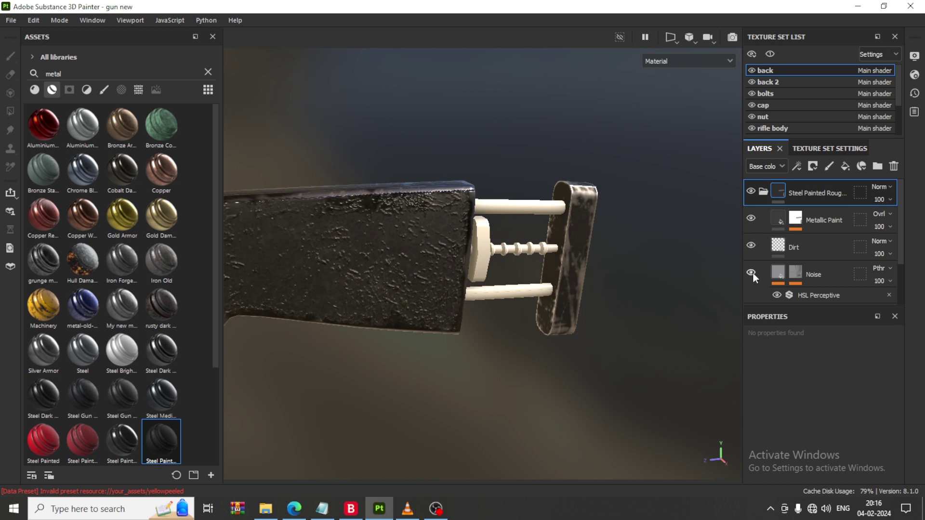
scroll(752, 272, "down", 2)
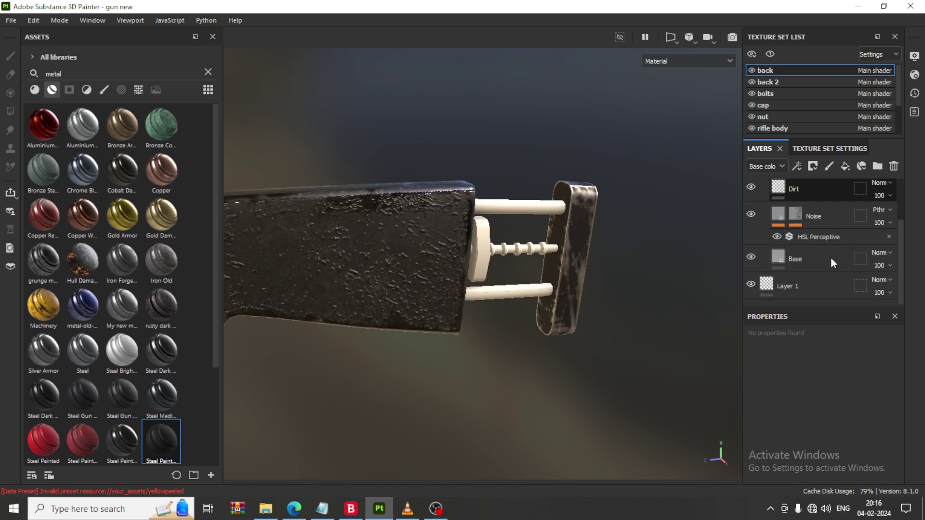
left_click(751, 259)
left_click(751, 259)
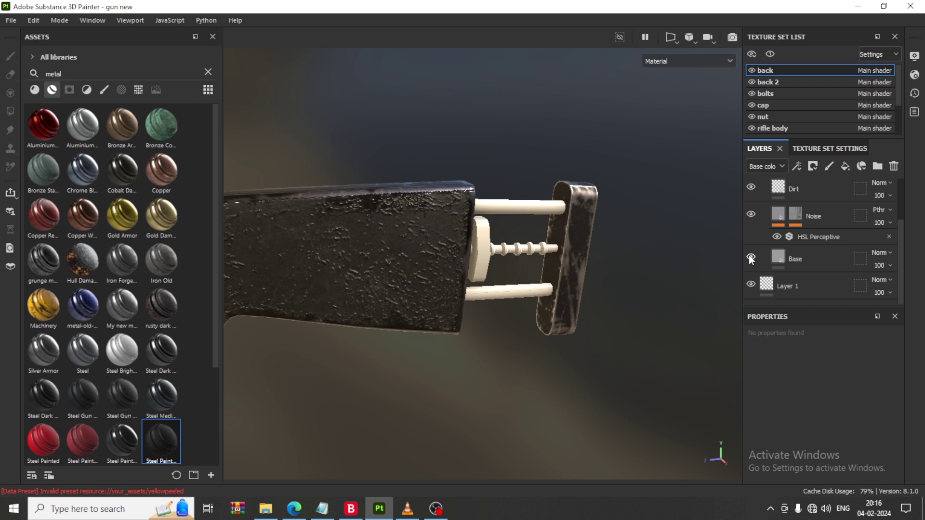
left_click(779, 212)
scroll(476, 303, "down", 2)
scroll(518, 302, "down", 3)
mouse_move(518, 301)
left_mouse_down("alt")
mouse_move(617, 267)
mouse_move(661, 312)
left_mouse_up("alt")
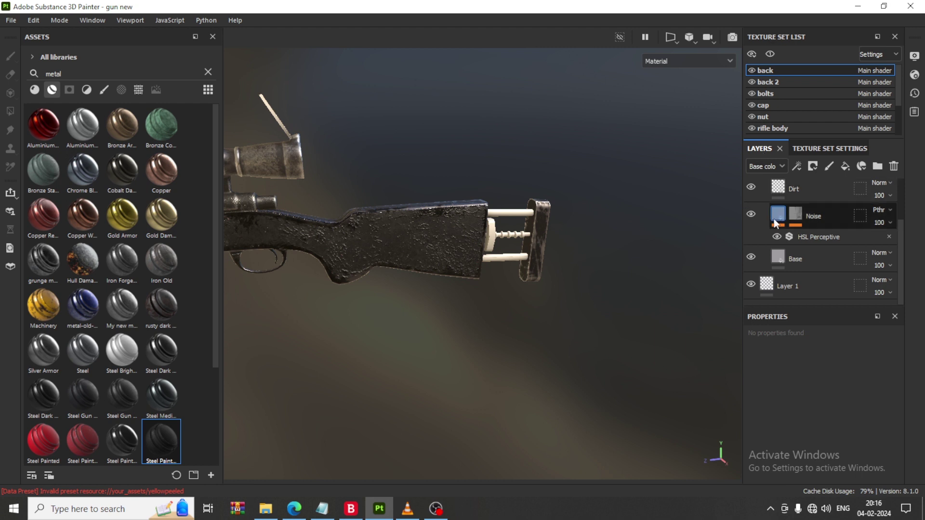
scroll(767, 206, "up", 2)
Collapse the Steel Painted Rough folder and add Steel Gun Matte material above it
left_click(763, 193)
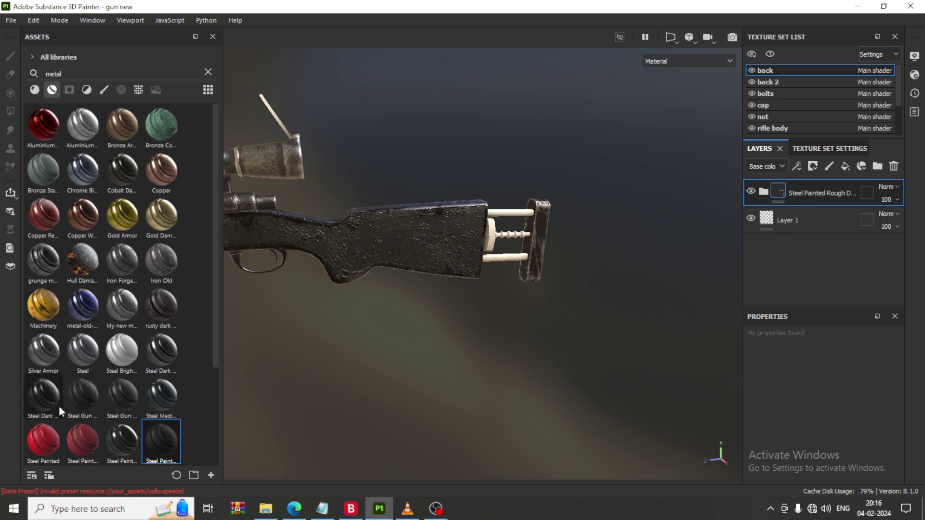
left_click_drag(91, 401, 540, 229)
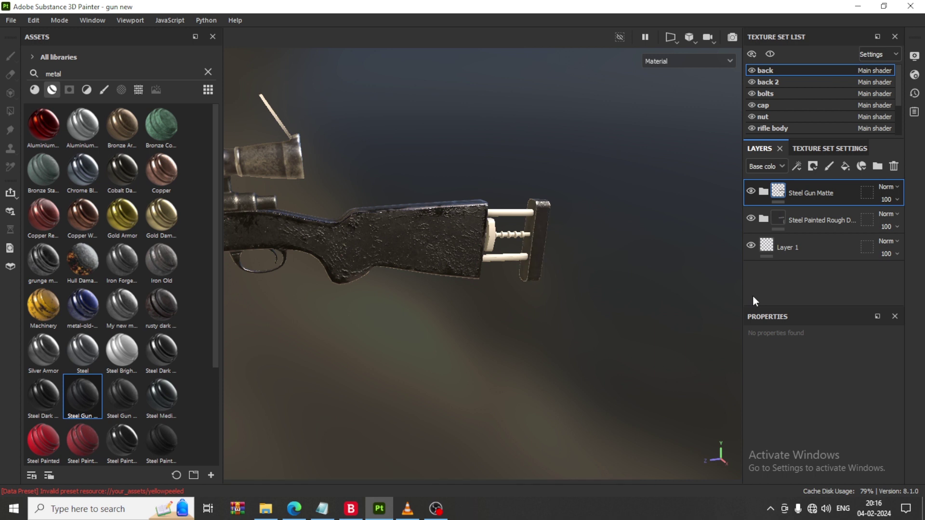
scroll(550, 221, "up", 2)
scroll(551, 221, "up", 2)
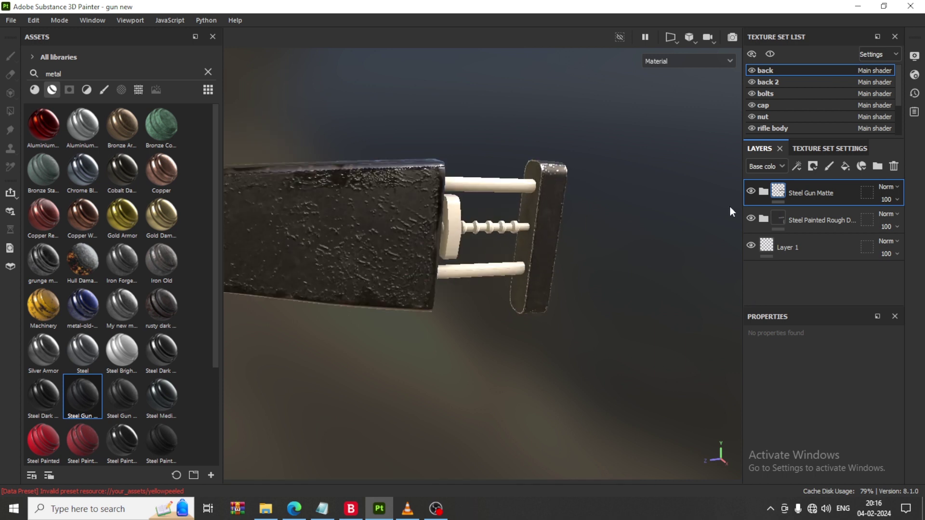
Give Steel Gun Matte a black mask with a Metal Edge Wear generator at Wear Level 0.83
left_click(813, 166)
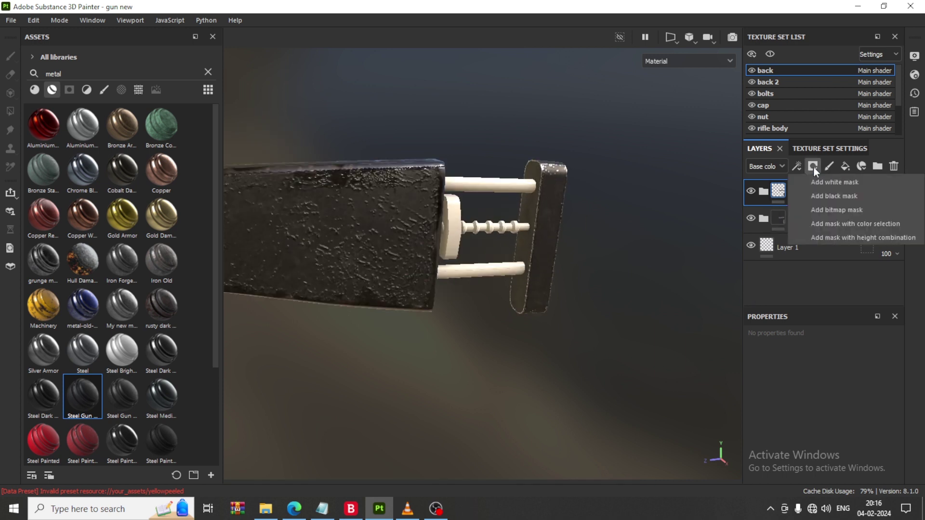
left_click(828, 195)
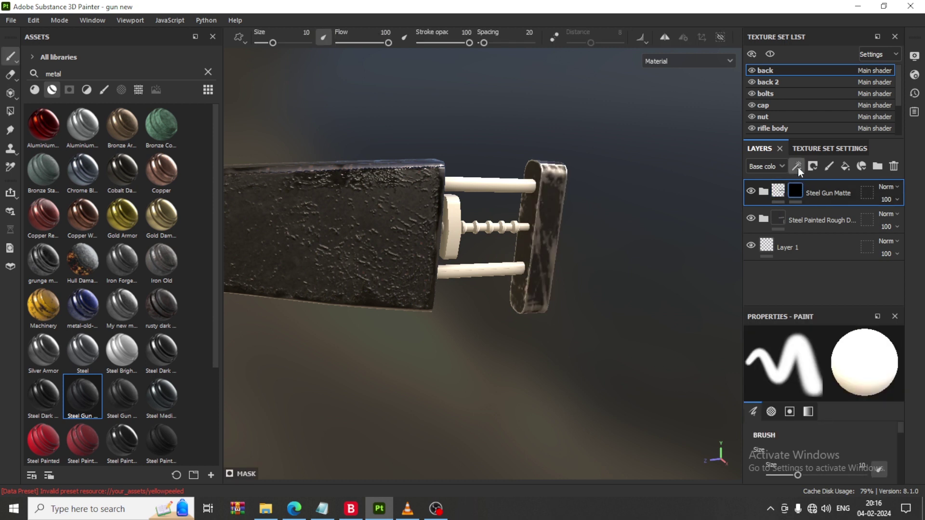
left_click(797, 167)
left_click(832, 184)
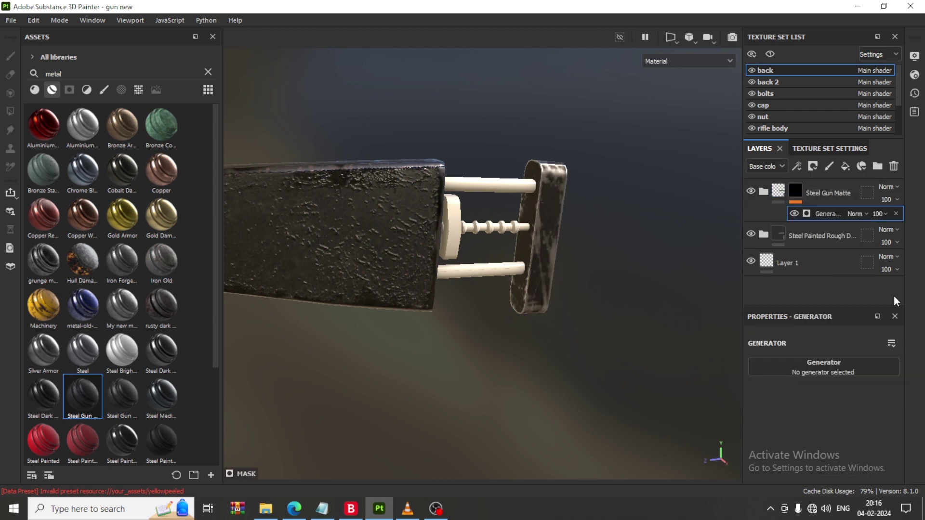
left_click(819, 367)
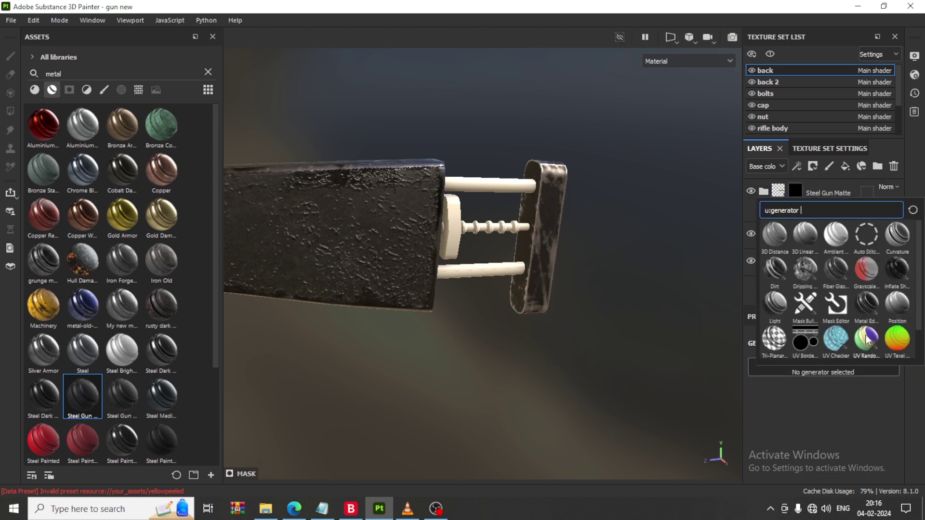
left_click(868, 308)
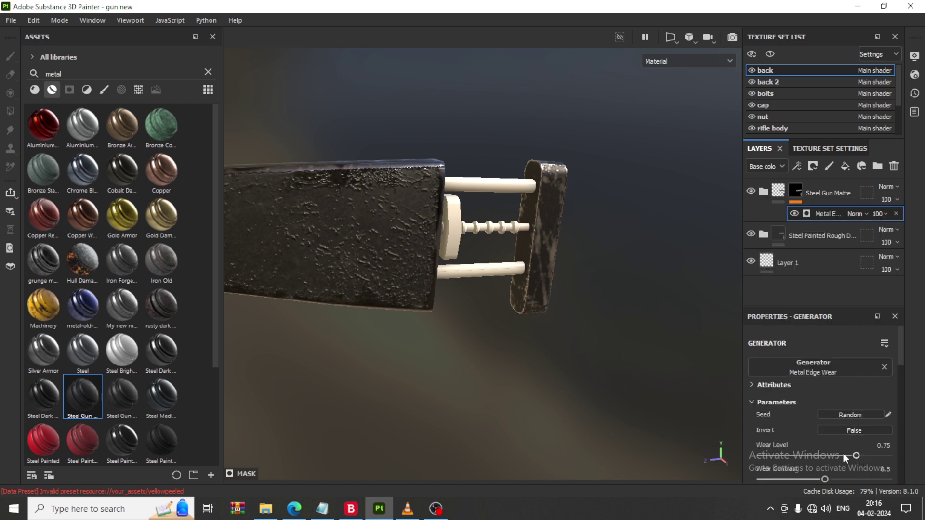
left_click_drag(842, 455, 866, 454)
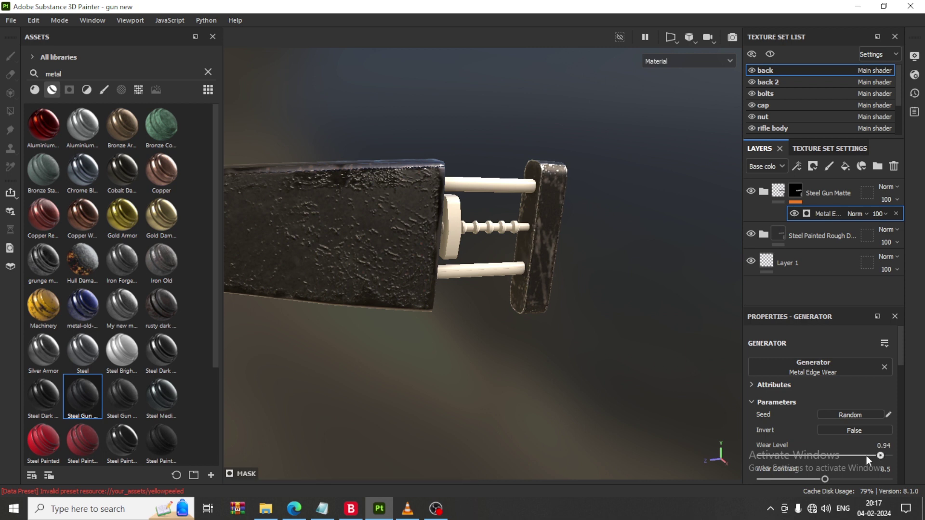
left_click(866, 456)
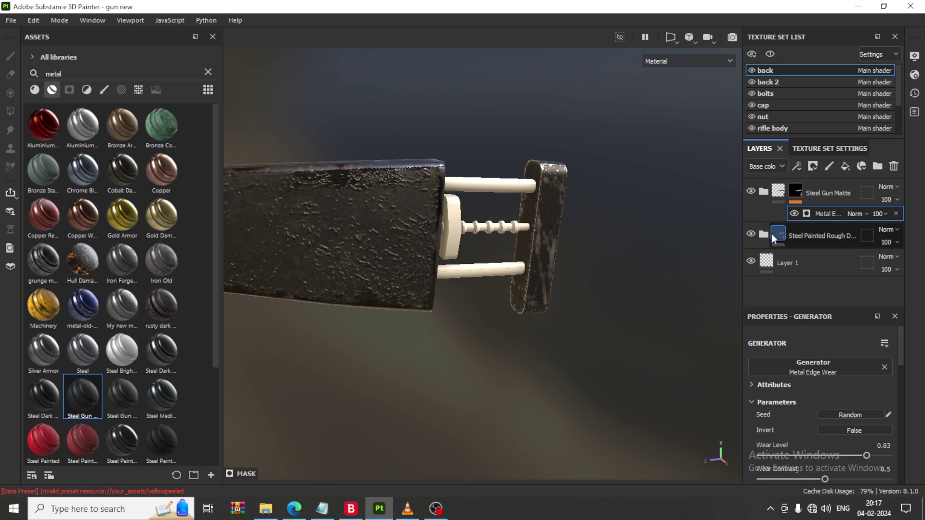
left_click(762, 192)
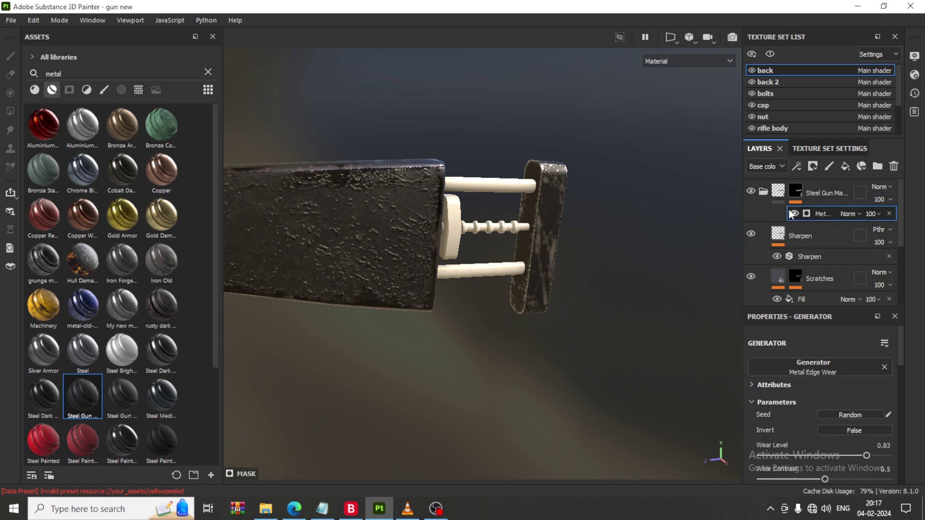
Group Steel Gun Matte and Steel Painted Rough into Folder 1, then collapse it
left_click(763, 192)
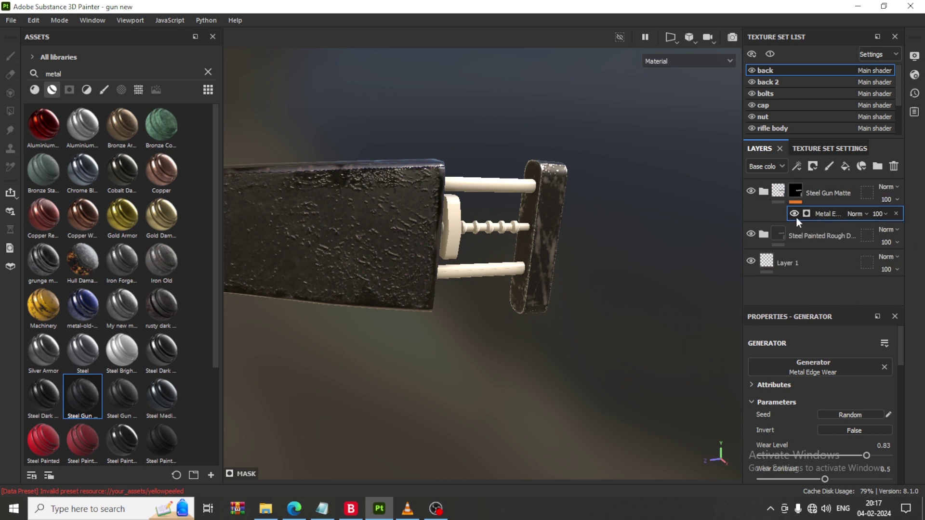
left_click(762, 193)
left_click(762, 193)
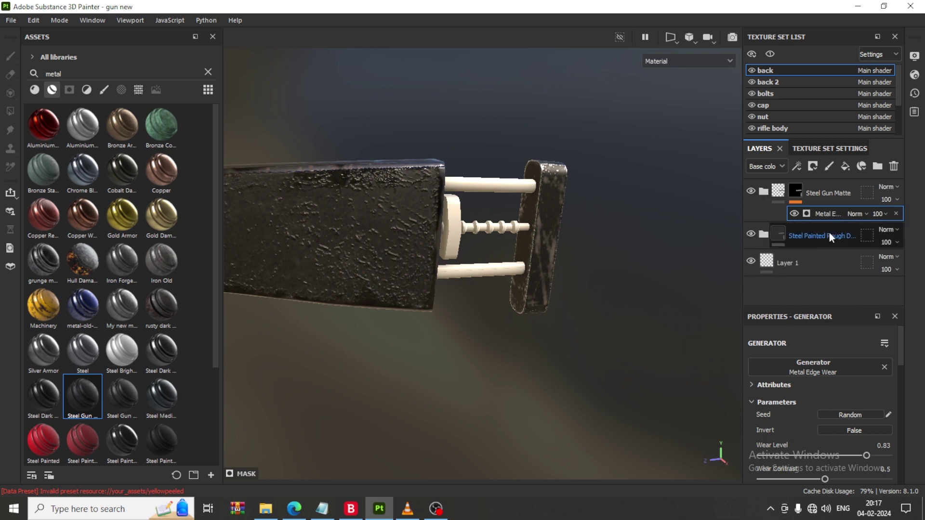
left_click(825, 191)
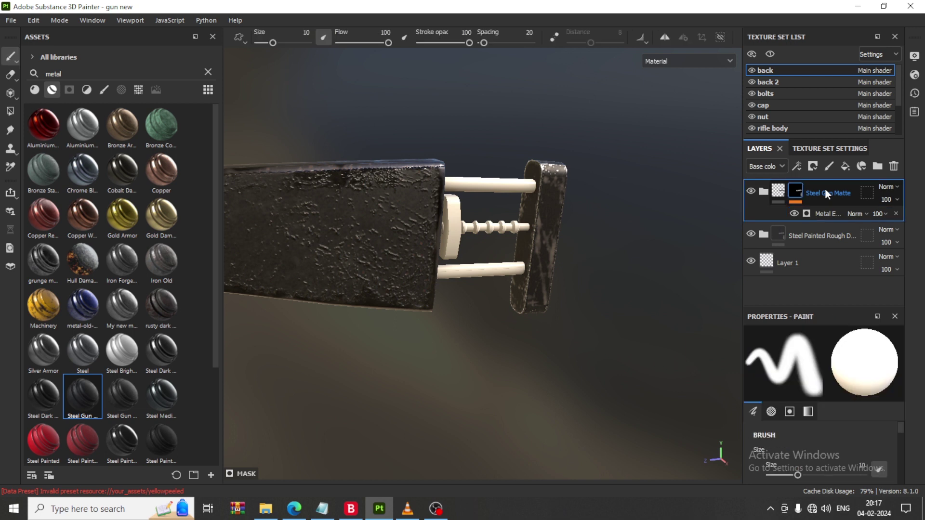
left_click(822, 232)
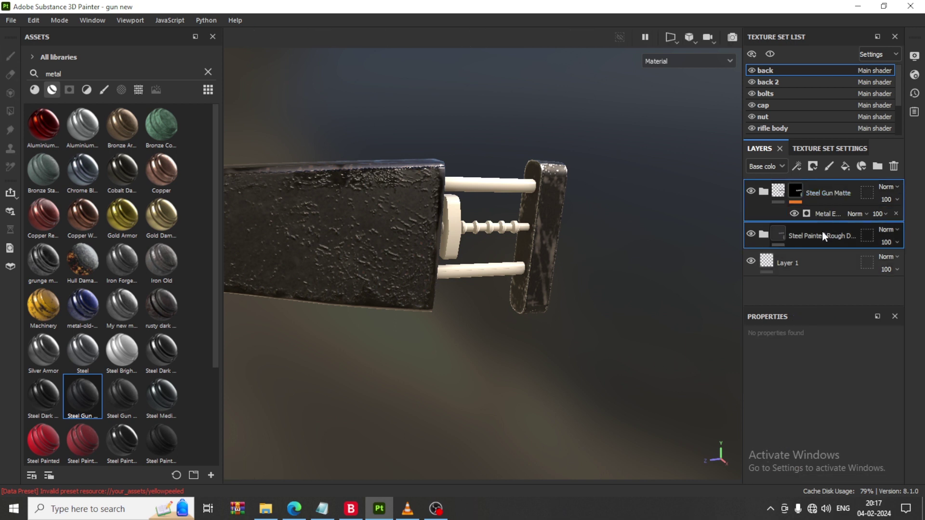
left_click(825, 191)
left_click(837, 244, "ctrl")
right_click(837, 244)
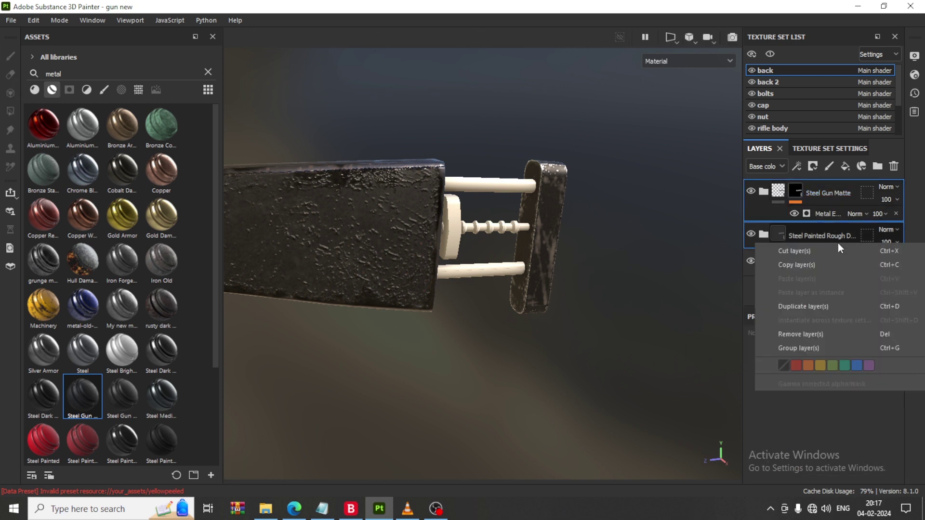
left_click(844, 346)
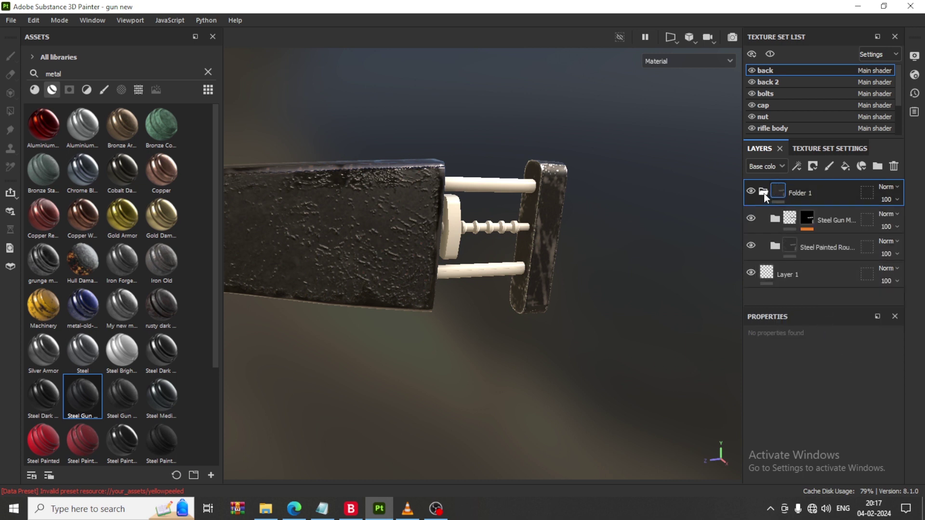
left_click(764, 192)
Add the note 'Group the layers' below the tutorial intro in Notepad
left_click(324, 510)
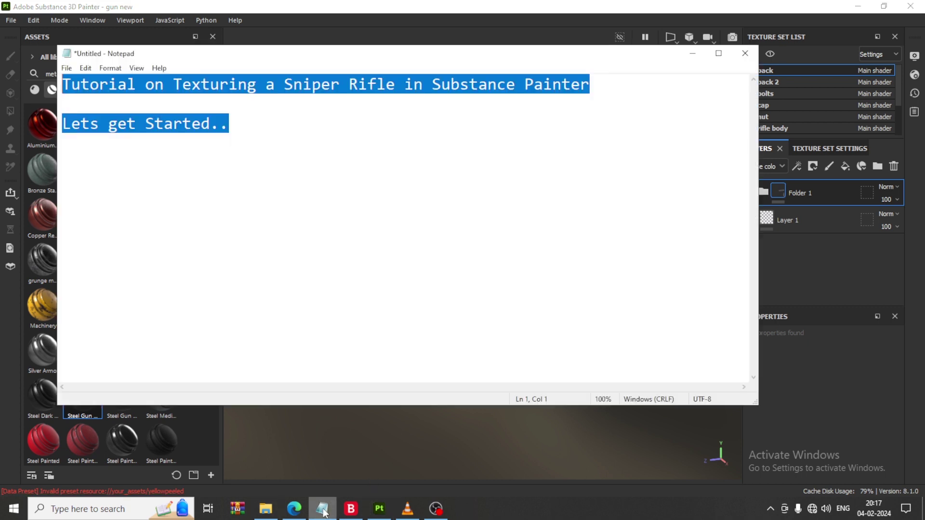
left_click(258, 123)
key("Return")
key("Return")
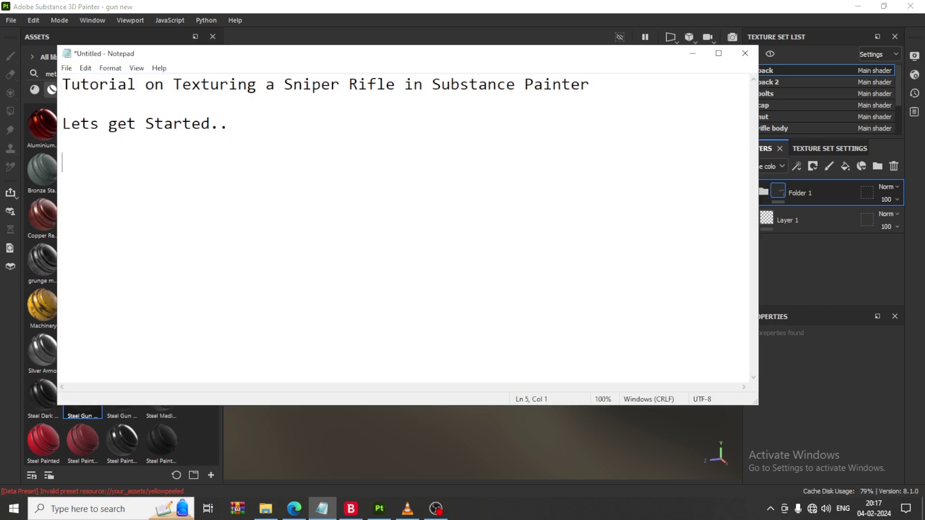
type("Group ")
type("the layer")
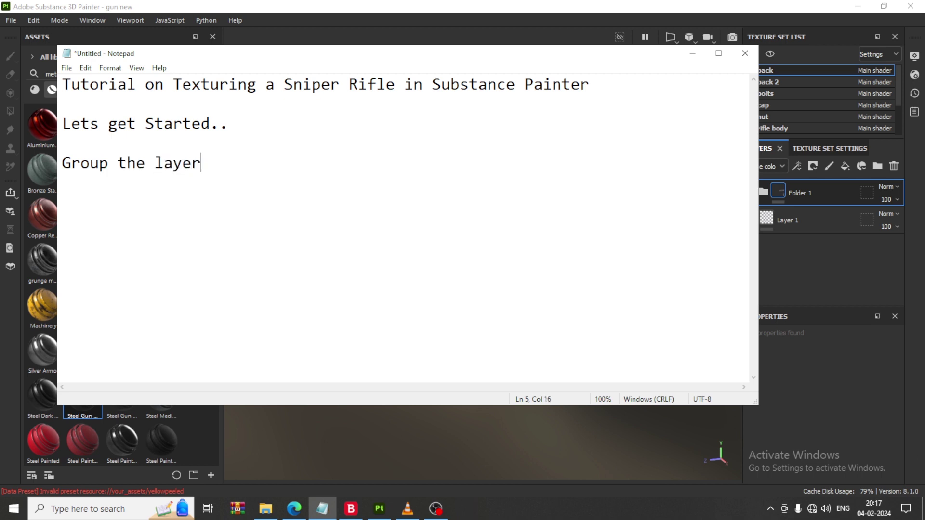
type("s co")
key("BackSpace")
key("BackSpace")
Add the next note line 'duplicate the material or instance'
key("Return")
key("Return")
type("d")
type("uplica")
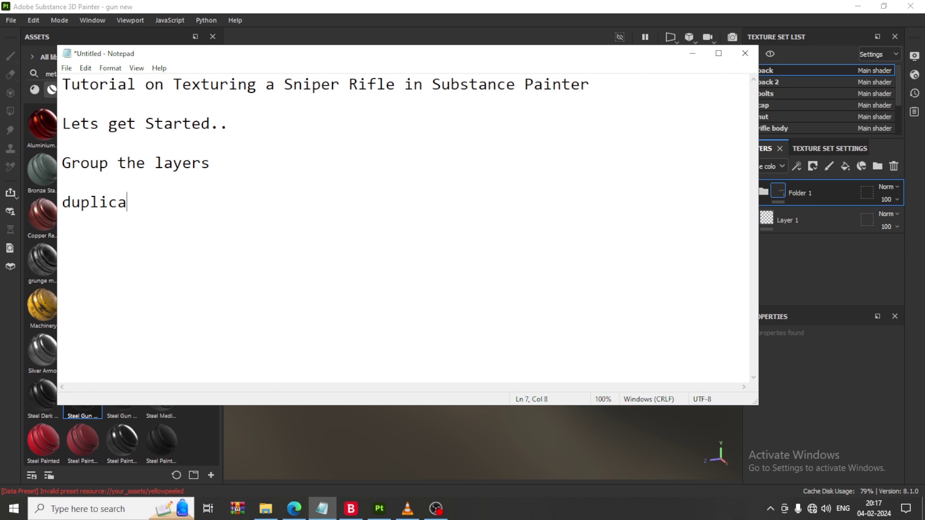
type("te the matre")
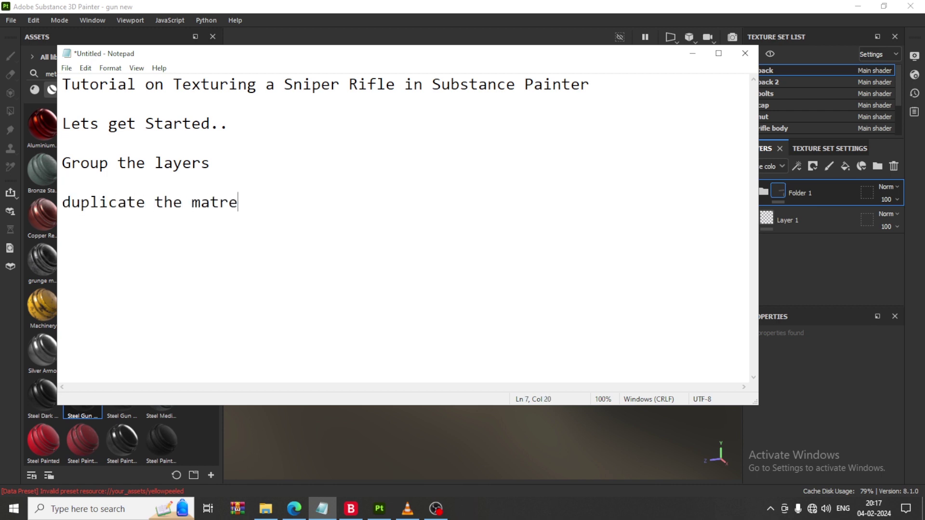
key("BackSpace")
key("BackSpace")
type("e")
type("rial")
type(" or ")
type("instance")
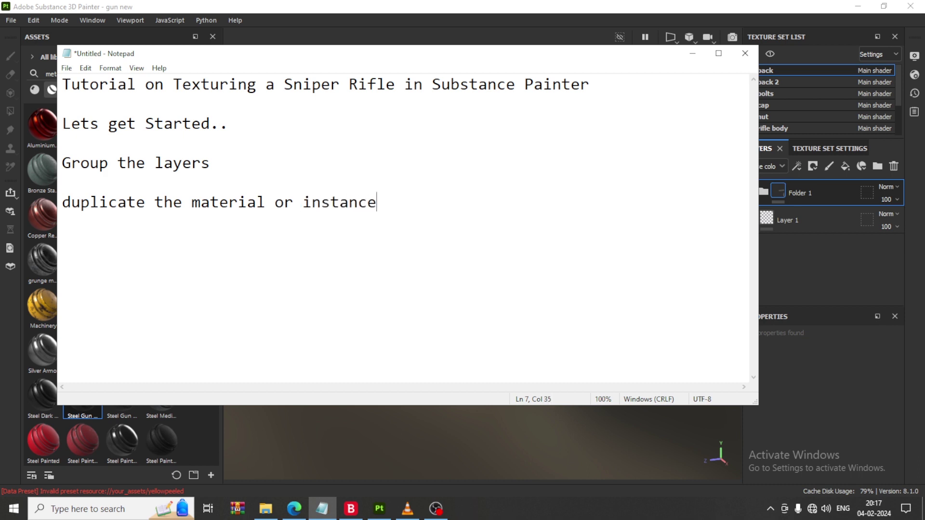
Back in Substance Painter, cancel instancing and identify the back 2 texture set by toggling its visibility
left_click(692, 53)
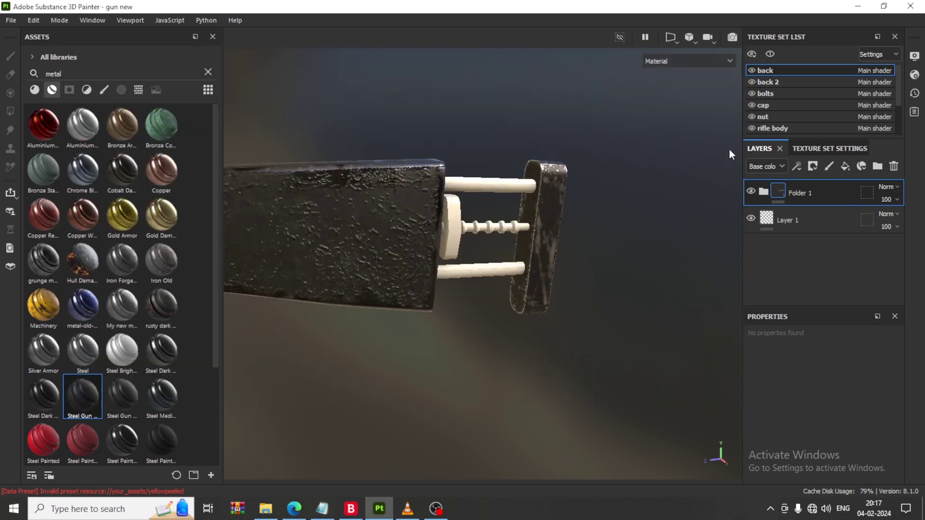
right_click(829, 188)
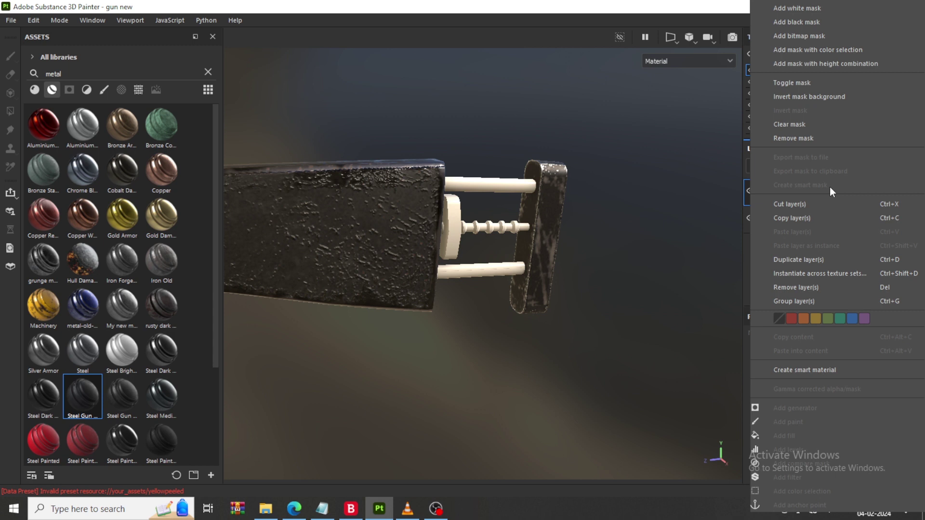
left_click(847, 275)
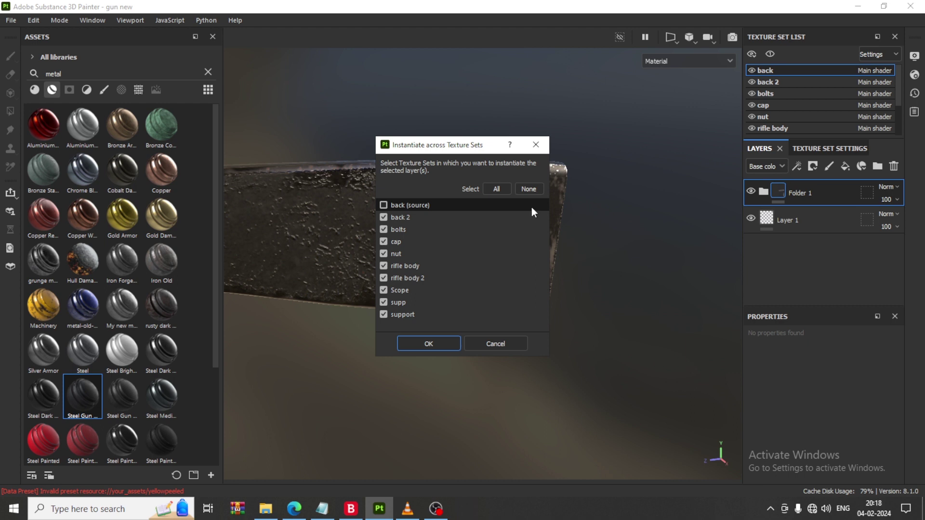
left_click(493, 343)
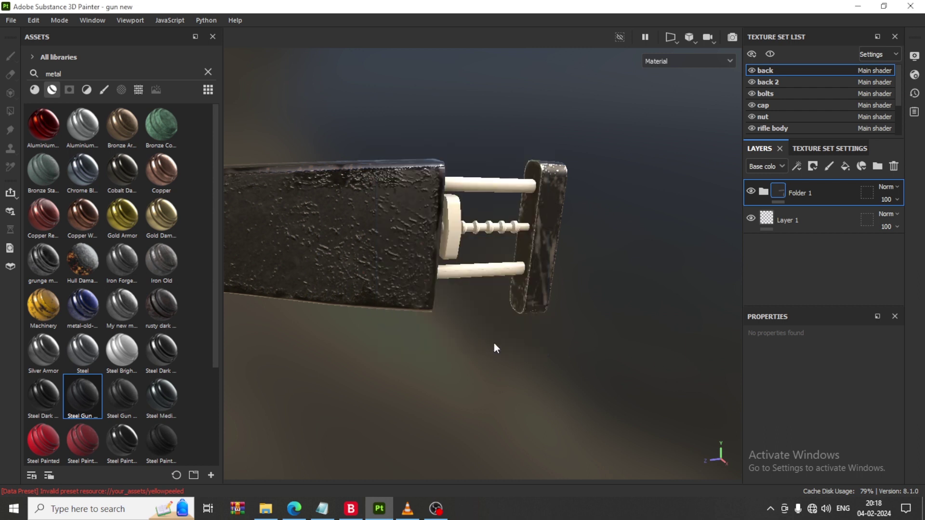
left_click(750, 82)
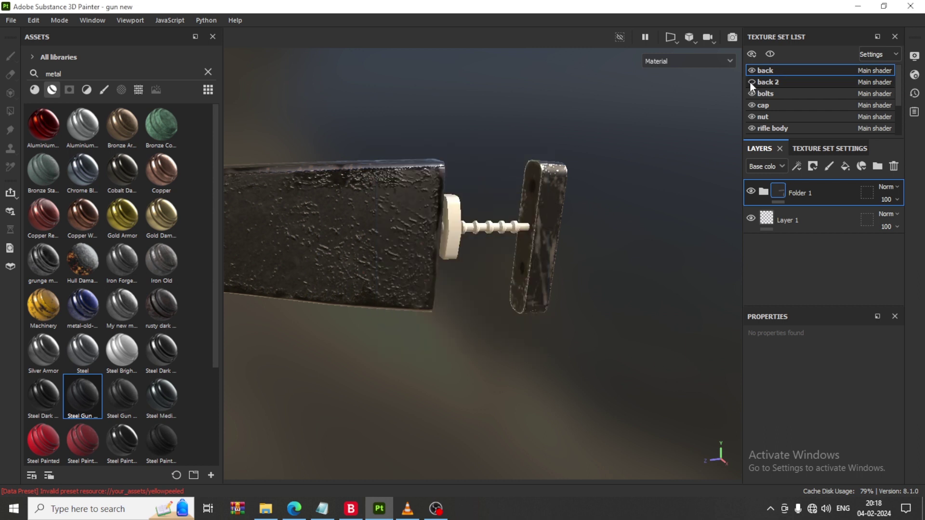
left_click(750, 82)
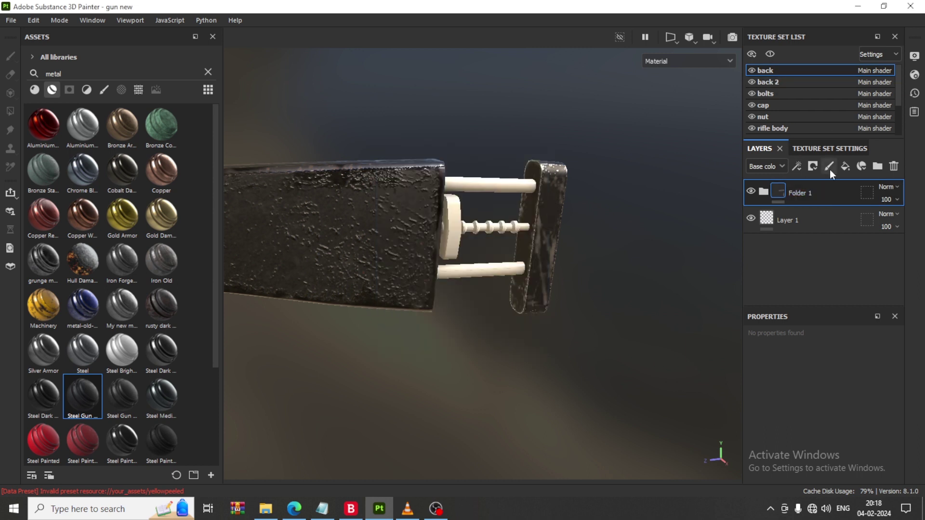
Instantiate Folder 1 across texture sets onto back 2 only
right_click(822, 192)
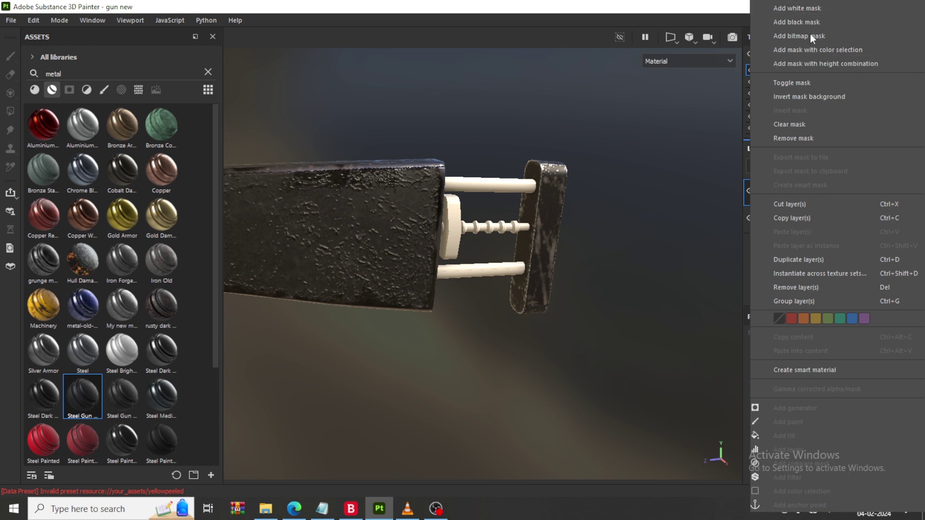
left_click(851, 273)
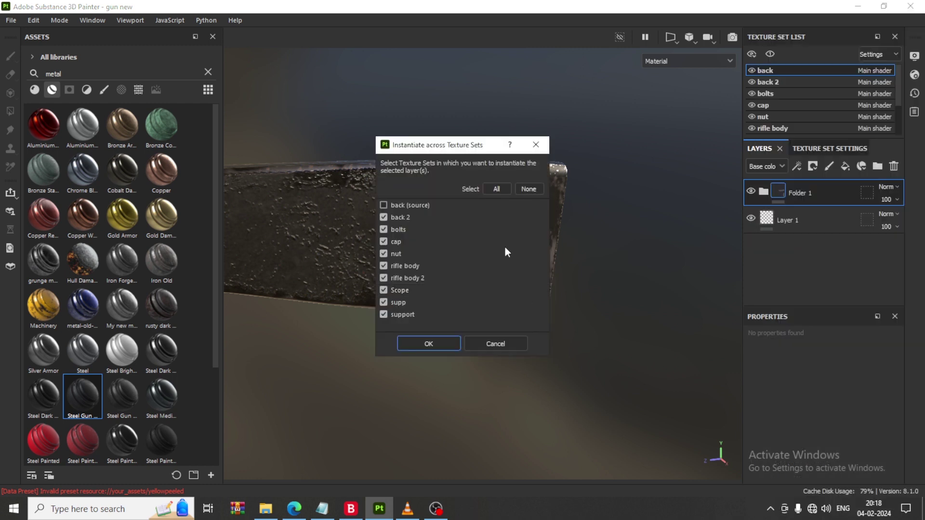
left_click(527, 188)
left_click(405, 218)
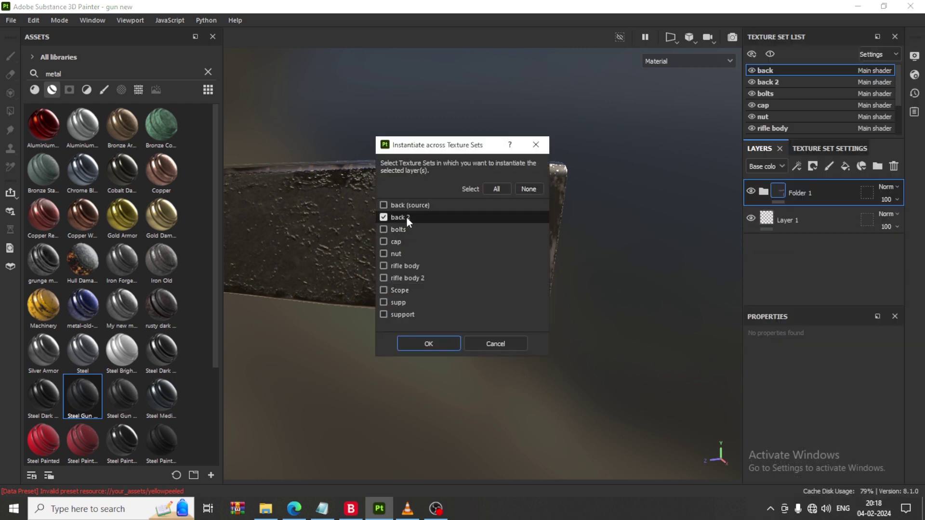
left_click(428, 345)
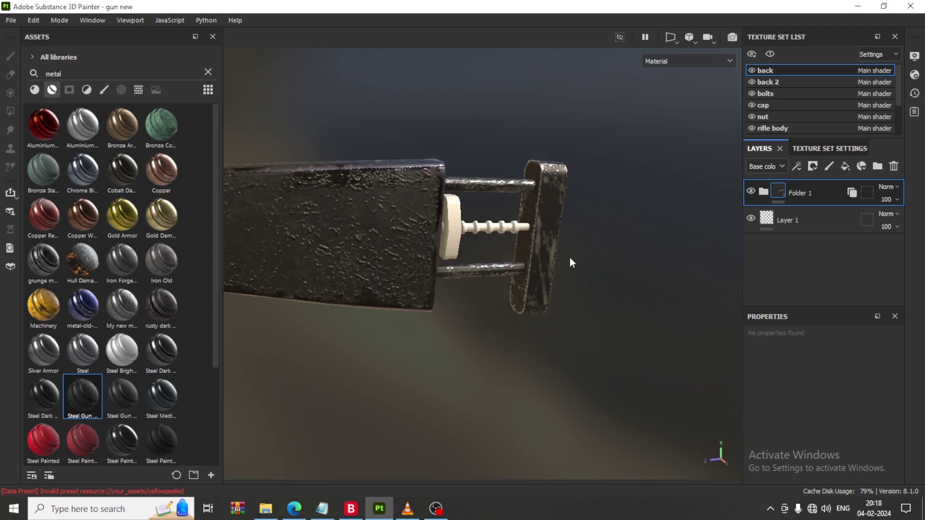
left_click_drag(565, 262, 493, 243, "alt")
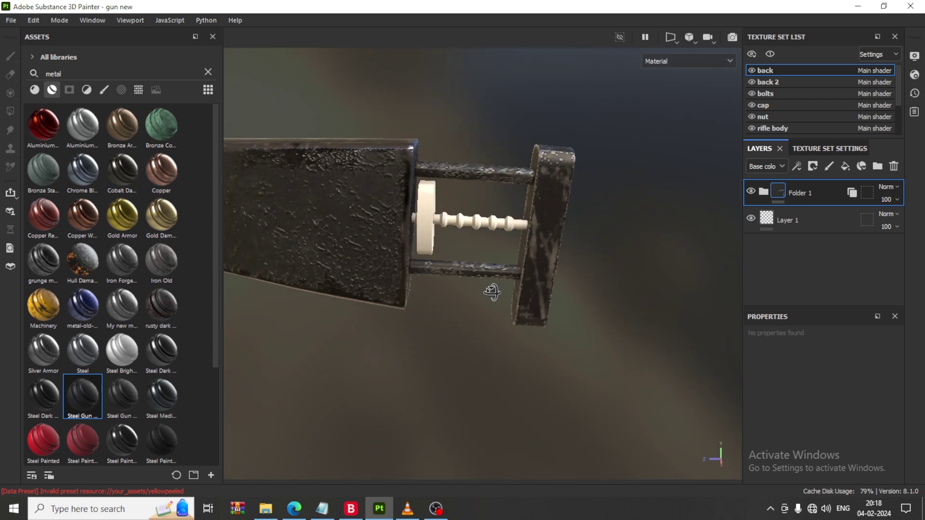
middle_click_drag(493, 244, 506, 240, "alt")
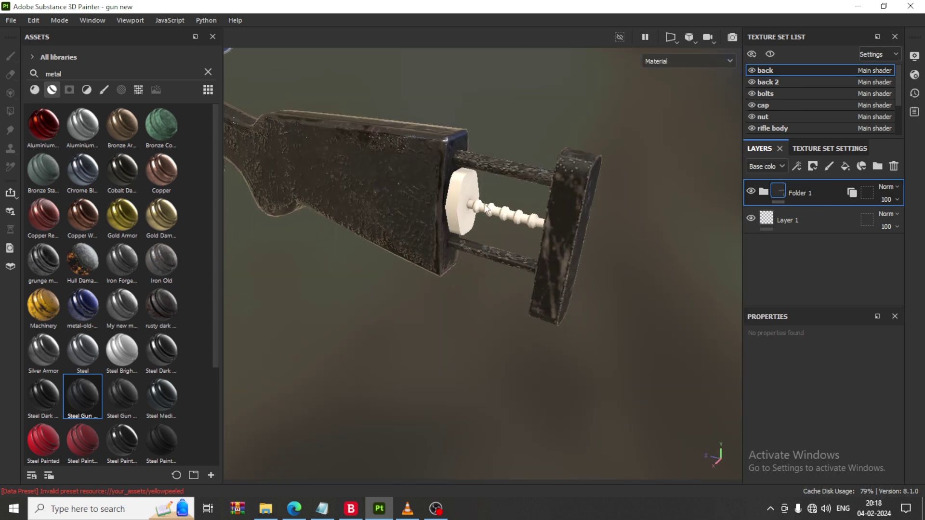
scroll(481, 212, "down", 5)
mouse_move(293, 183)
left_mouse_down("alt")
mouse_move(437, 274)
mouse_move(402, 209)
left_mouse_up("alt")
scroll(441, 292, "up", 2)
scroll(402, 209, "up", 3)
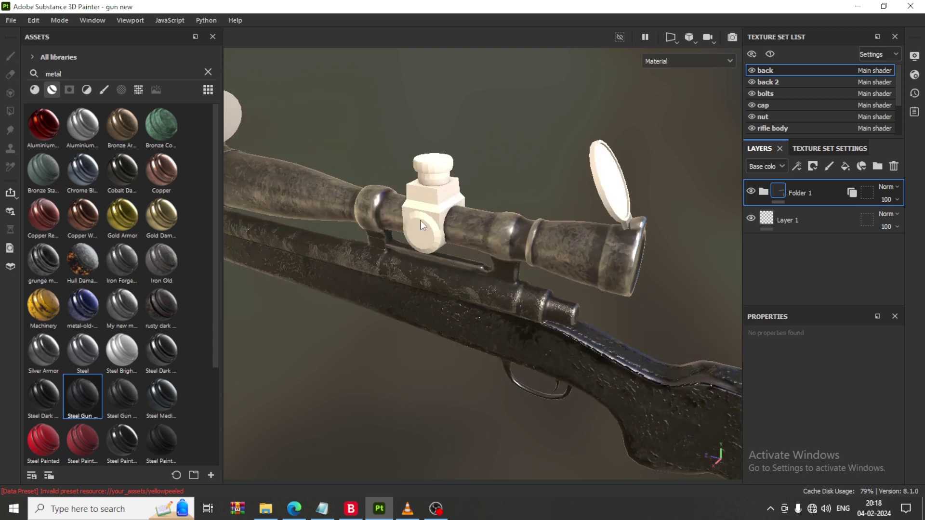
scroll(454, 235, "up", 1)
scroll(454, 235, "up", 1)
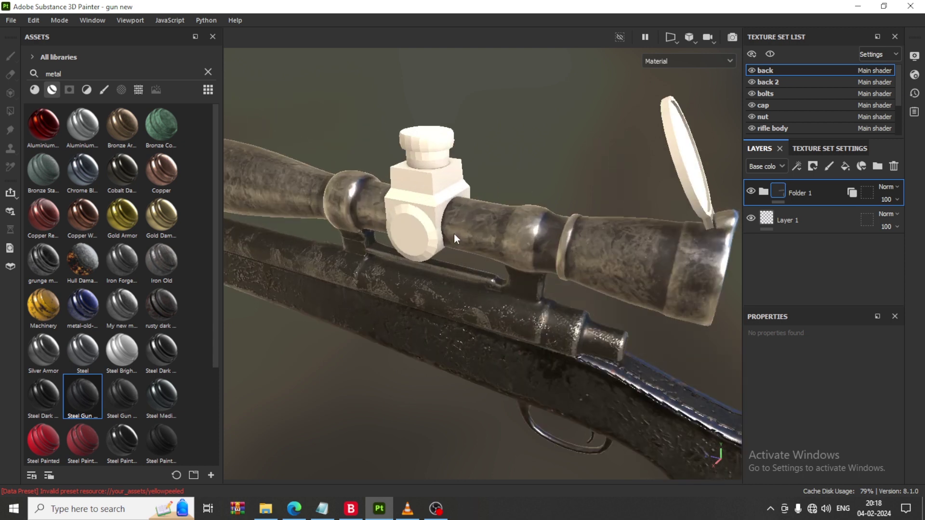
scroll(454, 237, "down", 1)
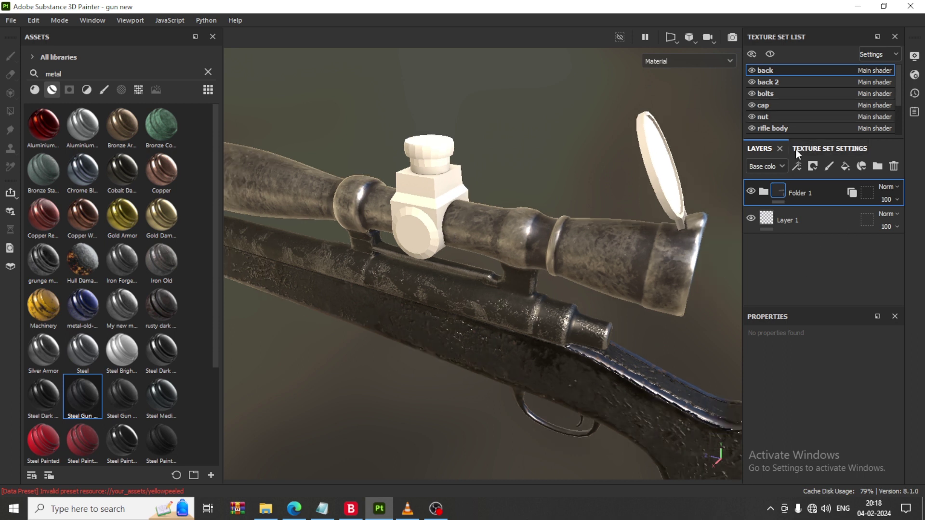
scroll(779, 104, "down", 1)
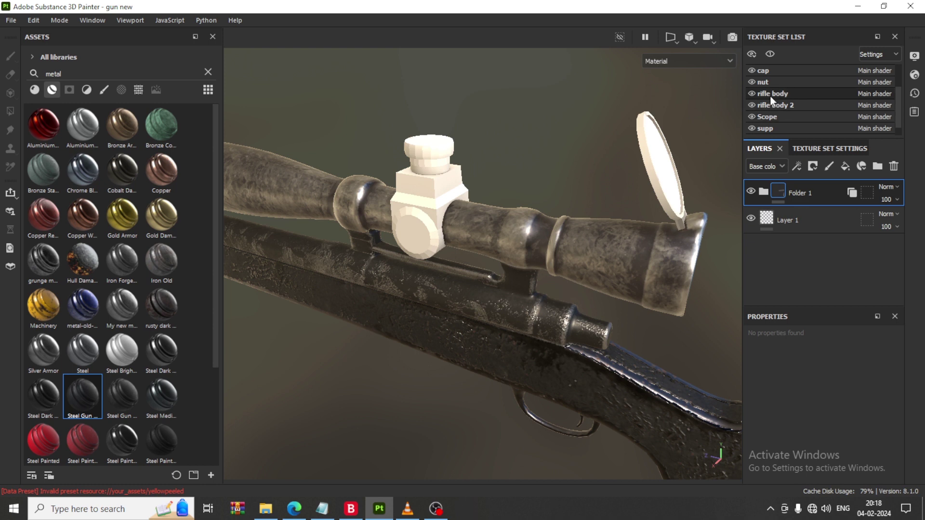
Instance the Steel Gun Painted folder onto the support texture set
scroll(771, 98, "down", 1)
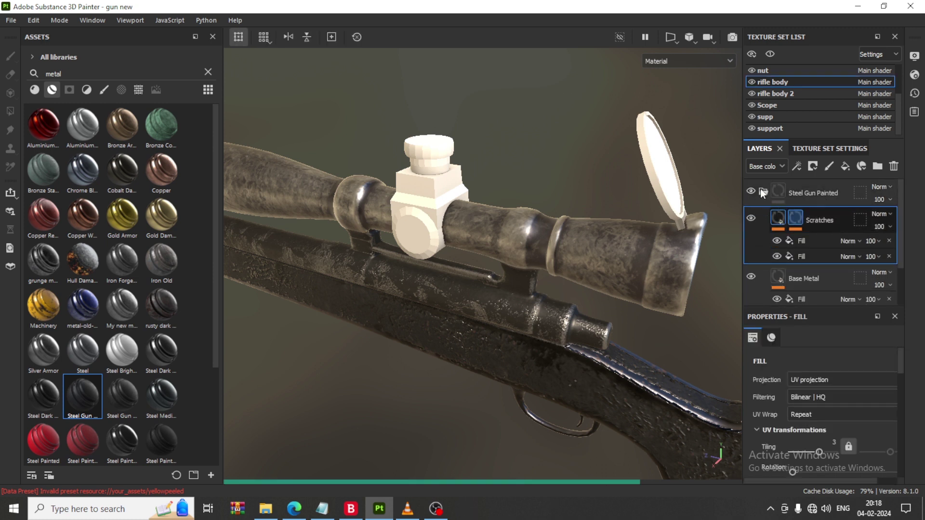
right_click(819, 190)
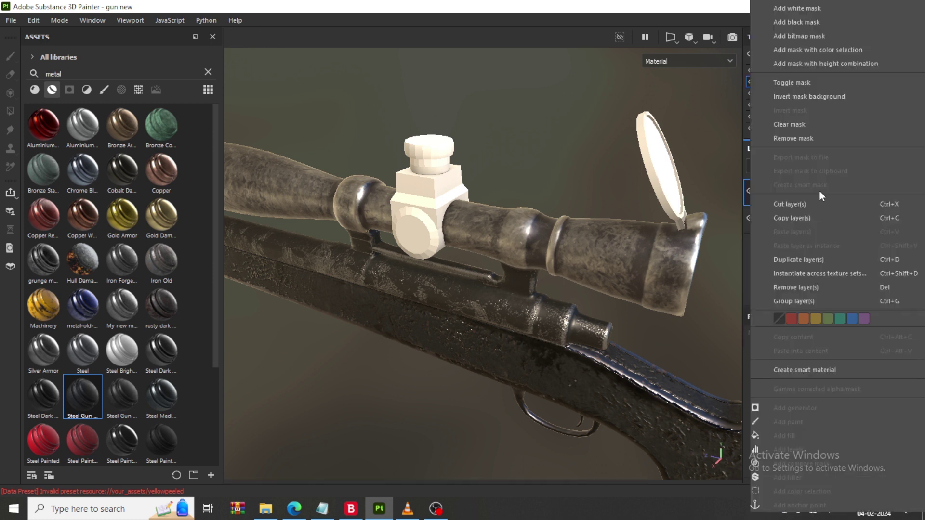
left_click(834, 273)
left_click(530, 189)
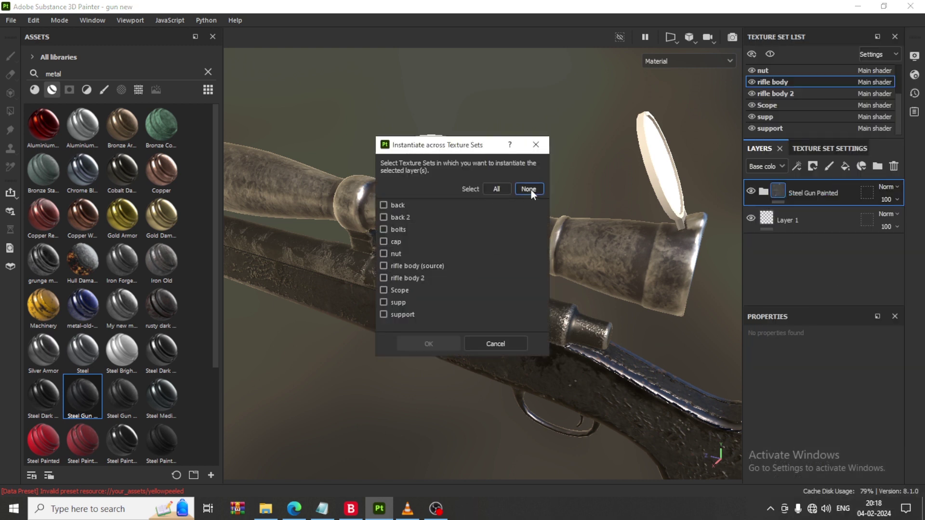
left_click(405, 314)
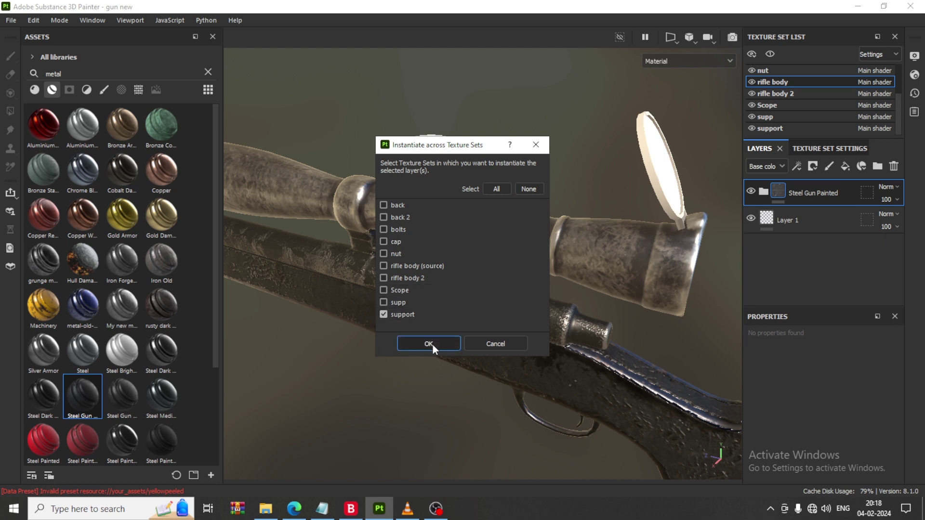
left_click(428, 344)
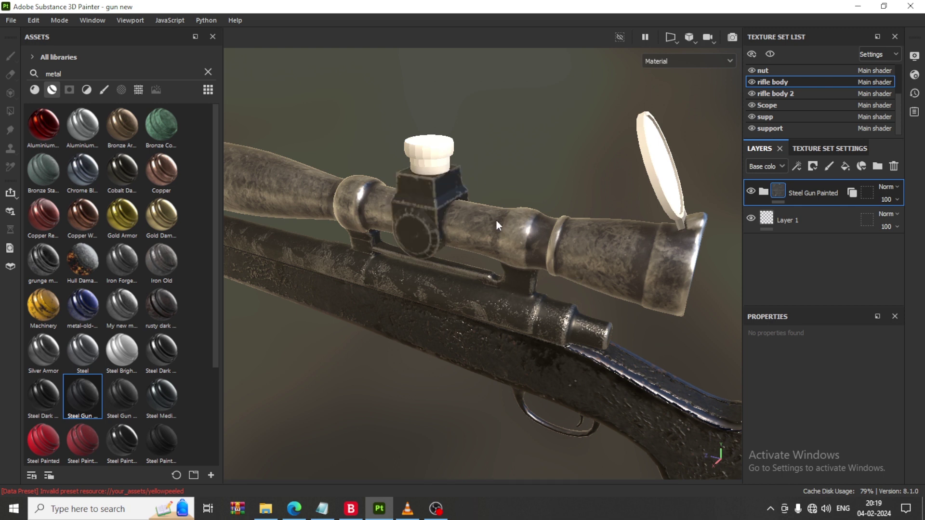
Orbit around the scope mount and toggle the supp part's visibility to identify it
mouse_move(448, 214)
left_mouse_down("alt")
mouse_move(360, 209)
mouse_move(430, 198)
left_mouse_up("alt")
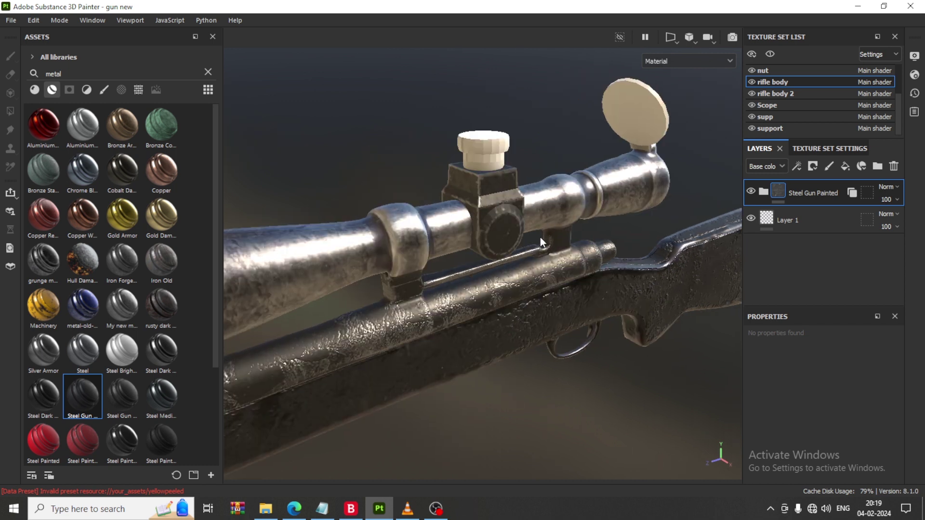
mouse_move(540, 237)
left_mouse_down("alt")
mouse_move(367, 255)
mouse_move(443, 246)
left_mouse_up("alt")
mouse_move(443, 246)
middle_mouse_down("alt")
mouse_move(450, 244)
mouse_move(427, 248)
middle_mouse_up("alt")
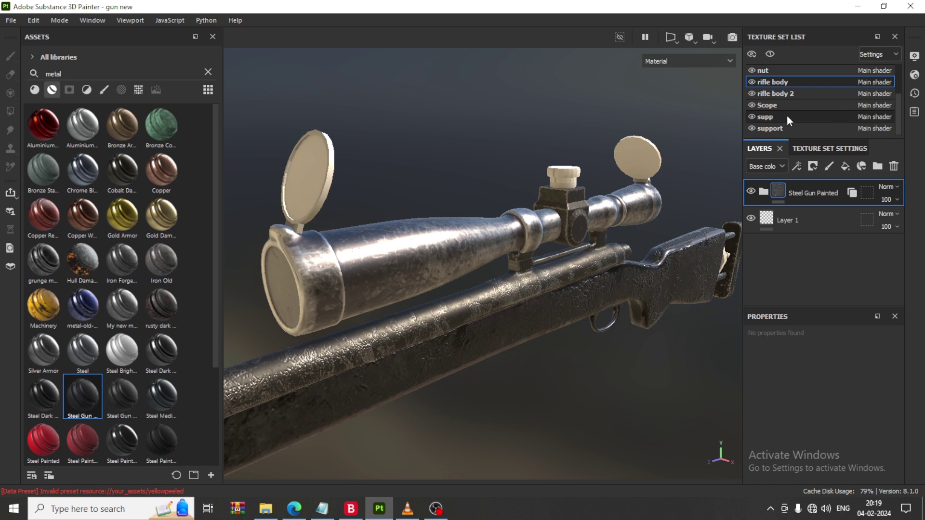
left_click(752, 116)
left_click(752, 115)
Instance the Steel Gun Painted folder onto the supp texture set as well
right_click(819, 191)
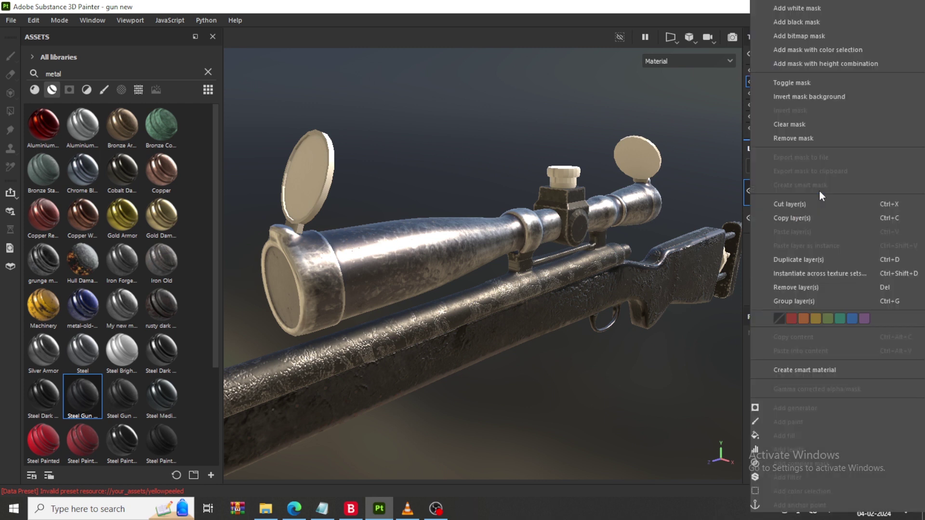
left_click(823, 275)
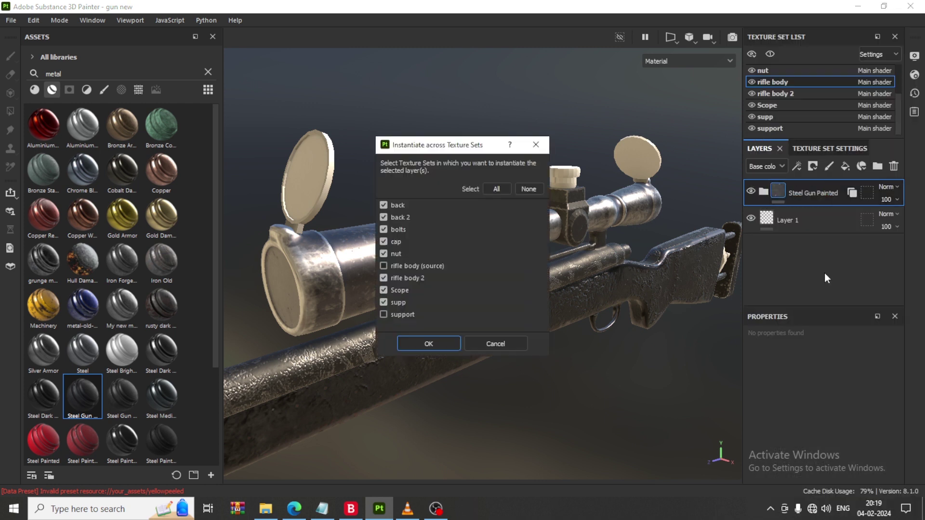
left_click(530, 190)
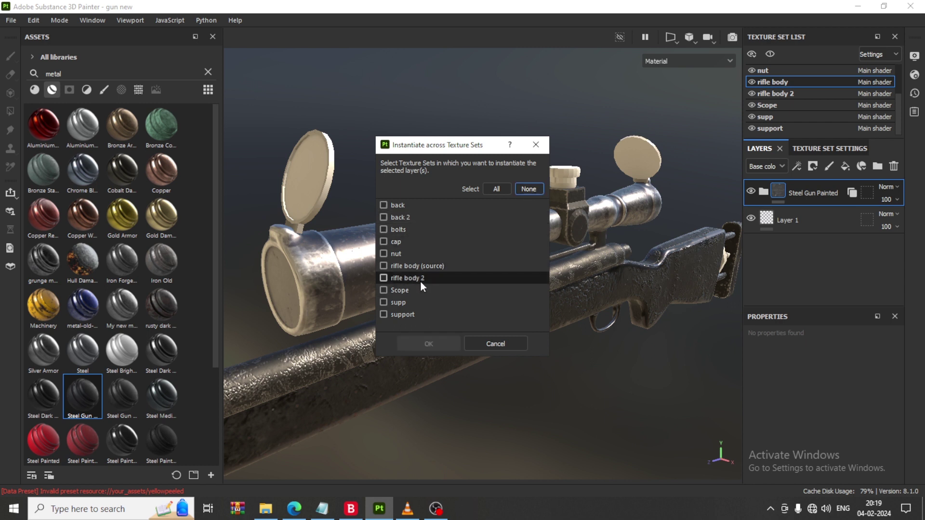
left_click(403, 307)
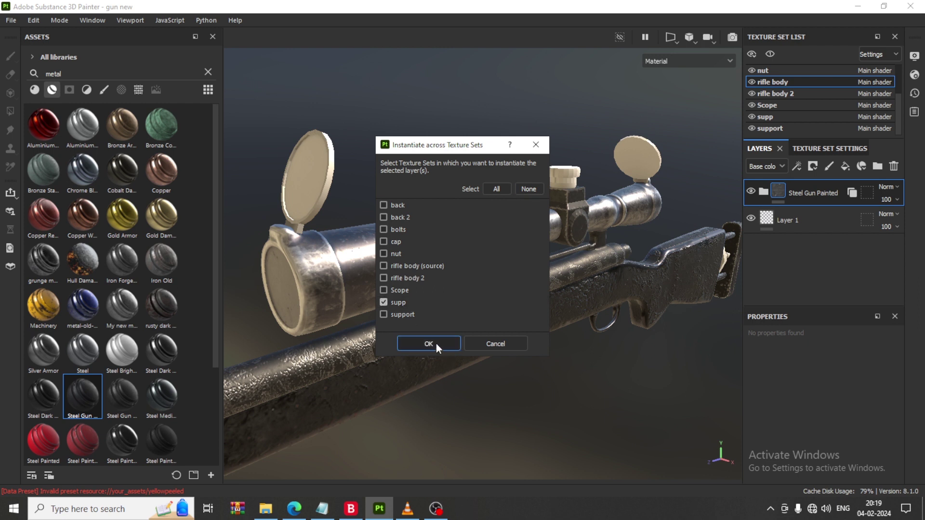
left_click(436, 343)
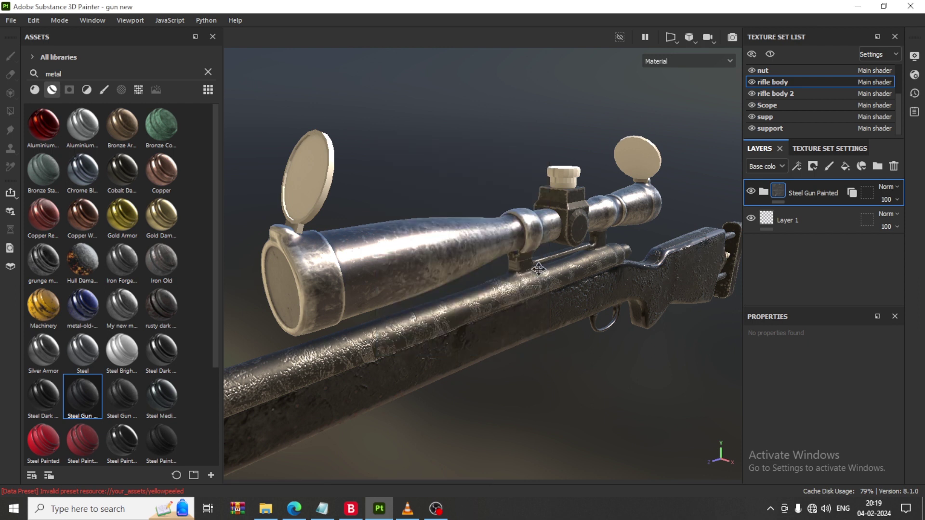
Inspect the textured stock up close, then show rifle body 2's layers in the Texture Set List
mouse_move(541, 291)
left_mouse_down("alt")
mouse_move(476, 295)
mouse_move(505, 279)
left_mouse_up("alt")
scroll(553, 275, "up", 3)
scroll(522, 275, "up", 2)
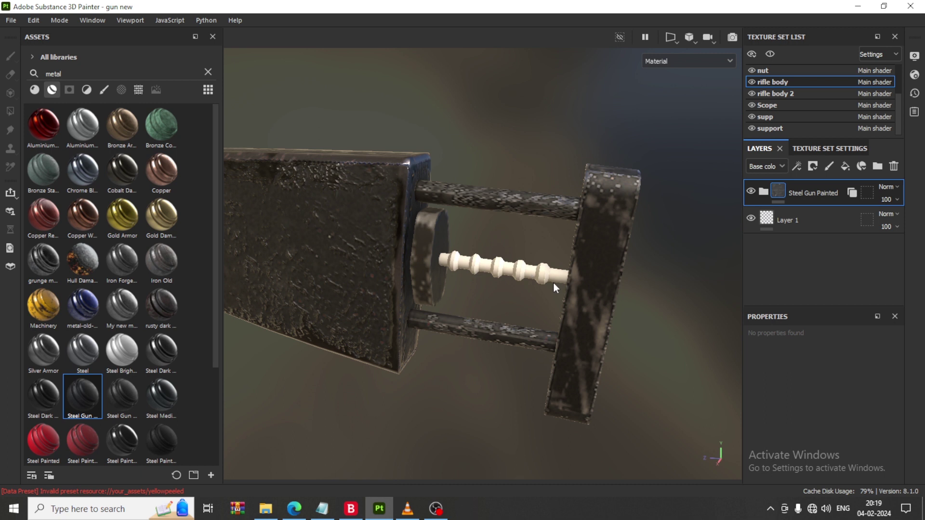
scroll(553, 282, "down", 2)
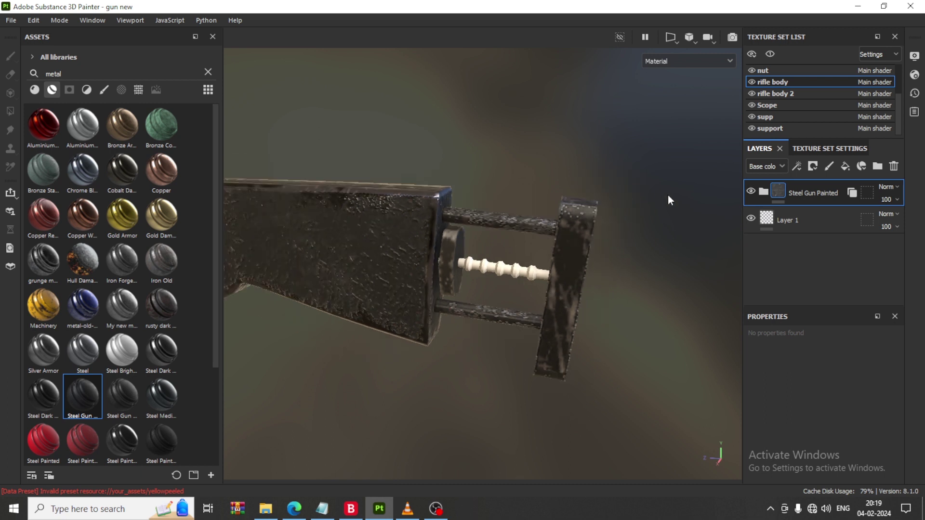
scroll(405, 187, "down", 5)
mouse_move(405, 187)
left_mouse_down("alt")
mouse_move(509, 285)
mouse_move(422, 245)
left_mouse_up("alt")
scroll(510, 285, "up", 2)
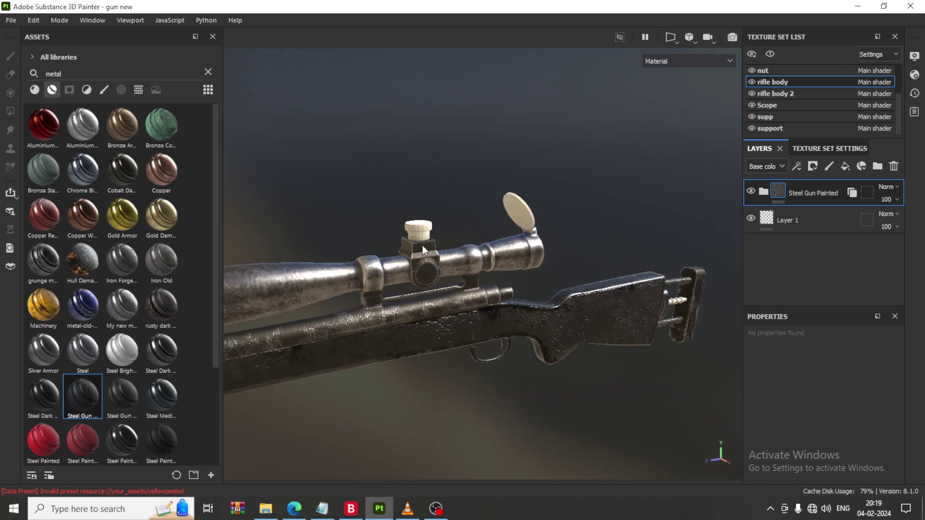
scroll(422, 245, "up", 3)
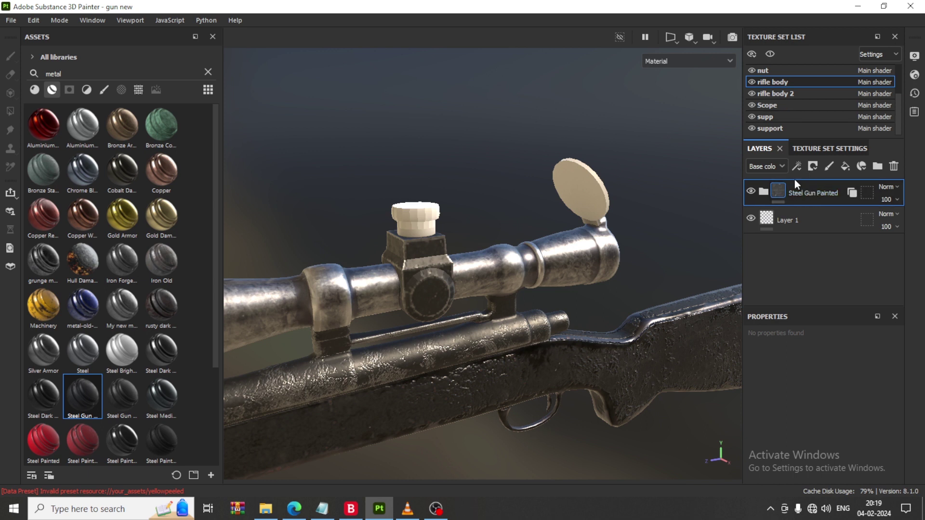
left_click(812, 96)
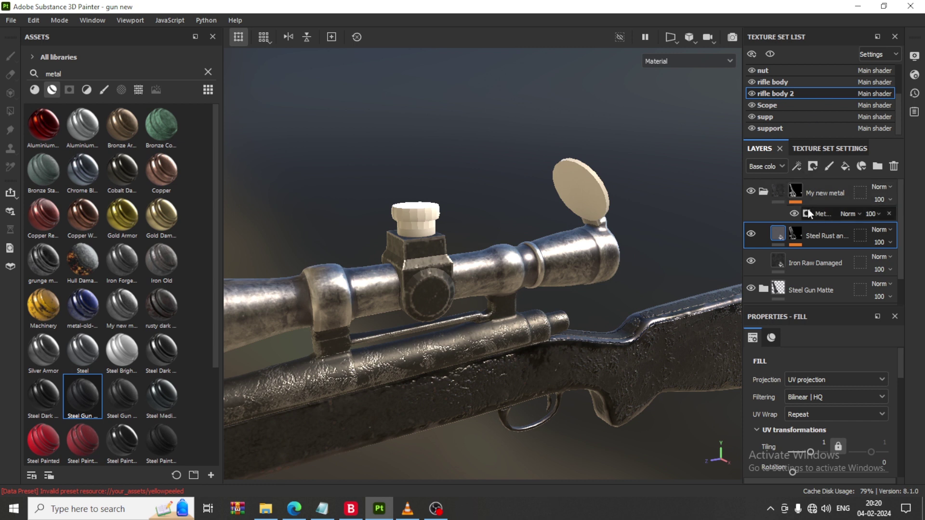
Group My new metal and Steel Gun Matte into a collapsed Folder 1, then view the rifle references
left_click(762, 192)
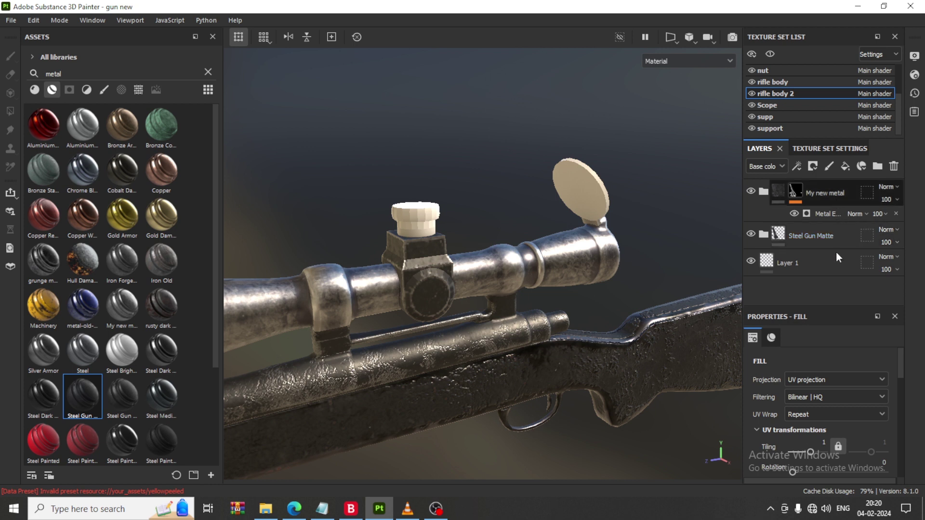
left_click(836, 205)
right_click(824, 235)
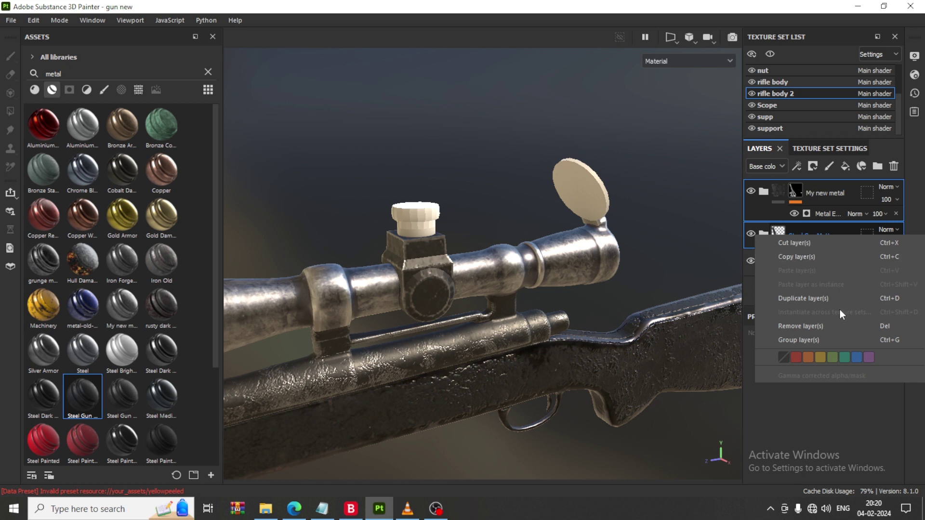
left_click(812, 339)
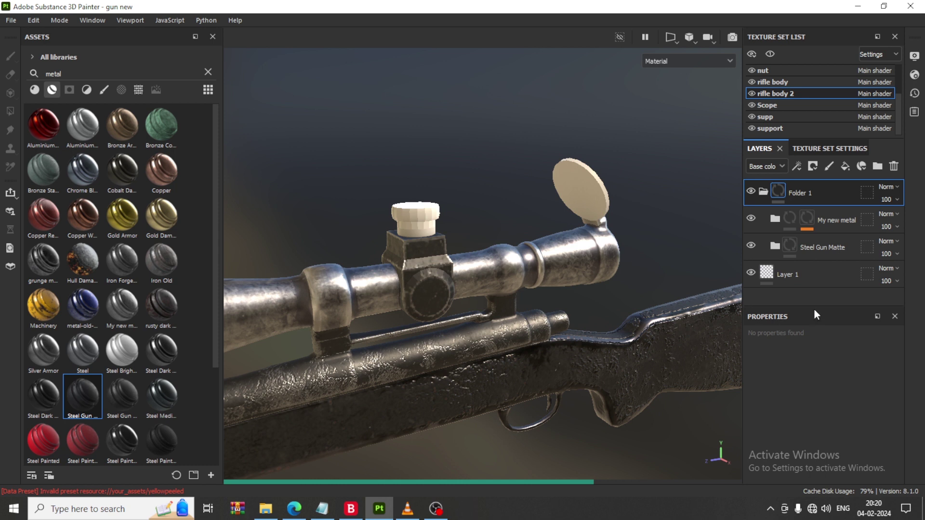
left_click(763, 192)
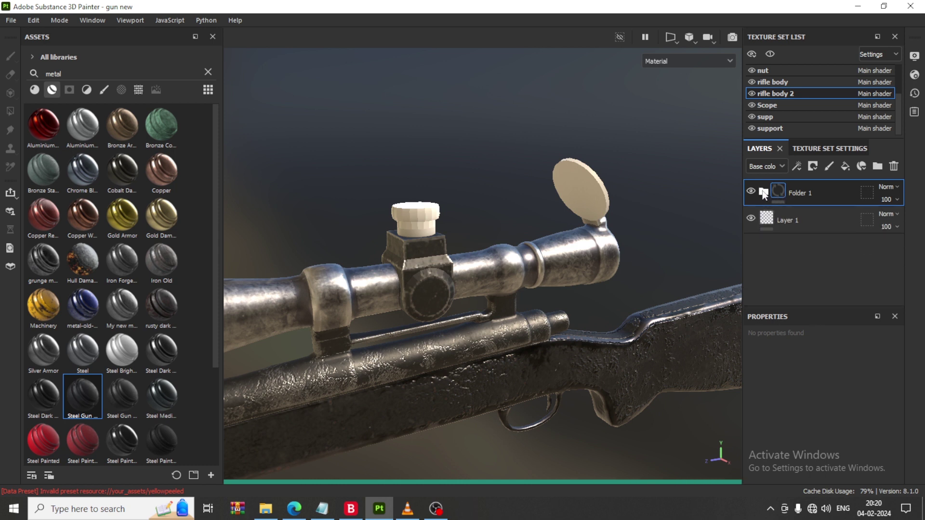
left_click(295, 509)
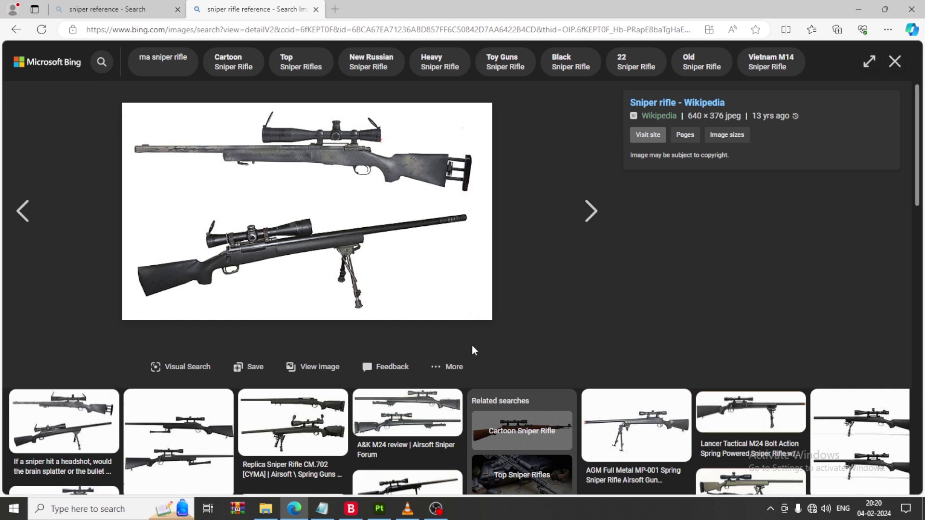
Scroll through the Bing sniper rifle references, then minimize Edge to return to Painter
scroll(319, 407, "down", 5)
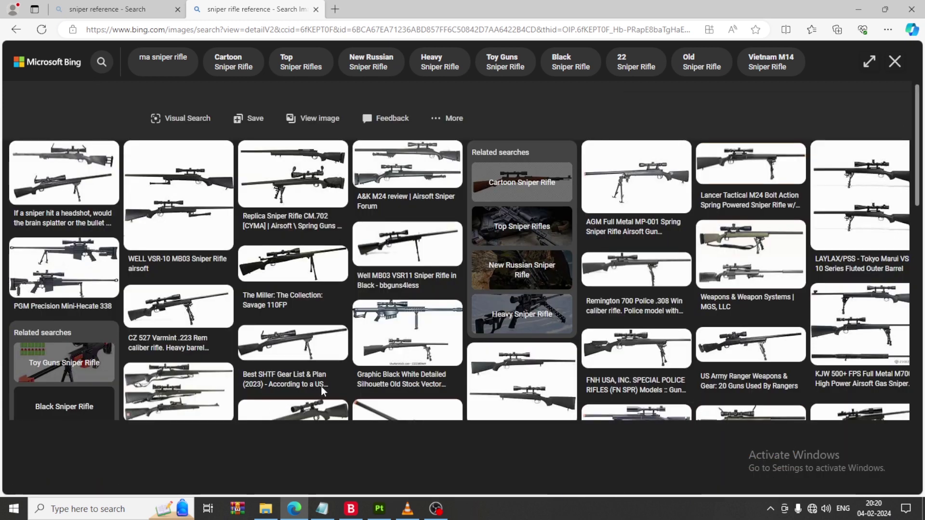
scroll(279, 274, "up", 5)
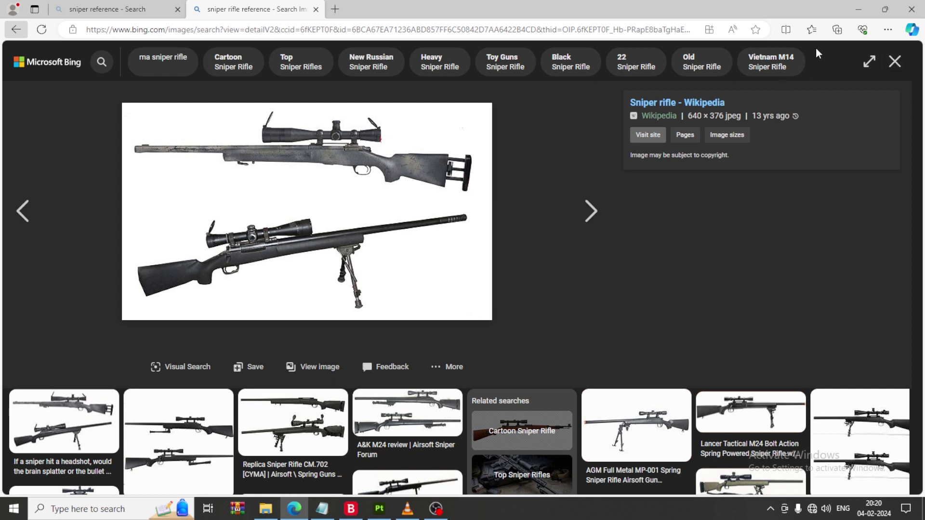
left_click(862, 1)
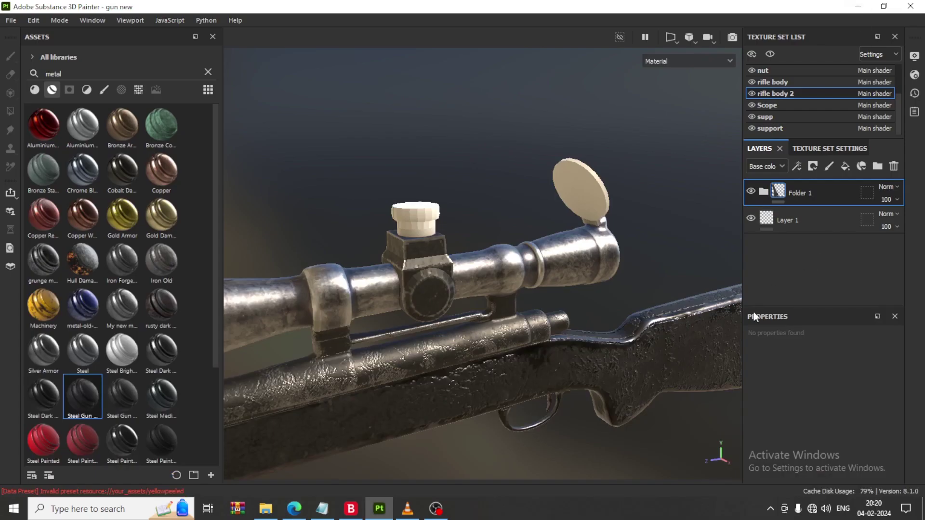
Instance Folder 1 onto the bolts texture set
right_click(821, 187)
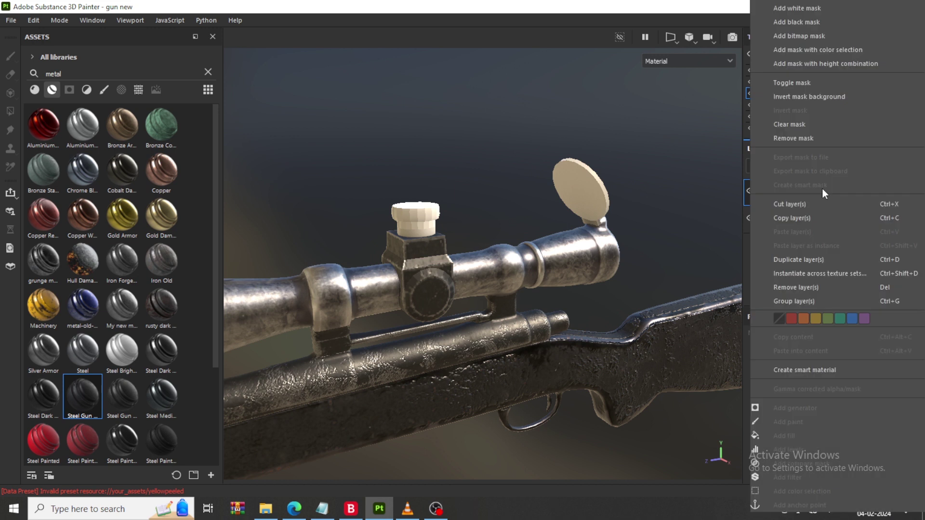
left_click(845, 277)
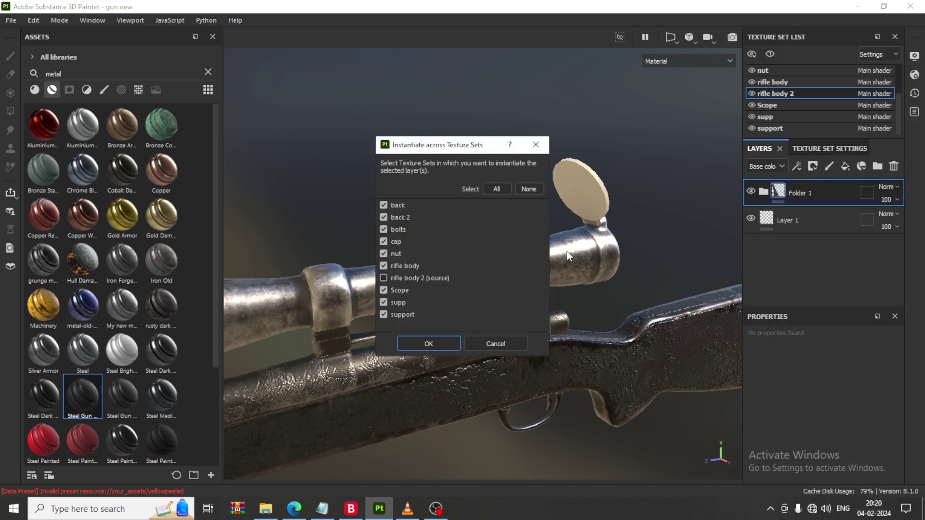
left_click(525, 191)
left_click(398, 230)
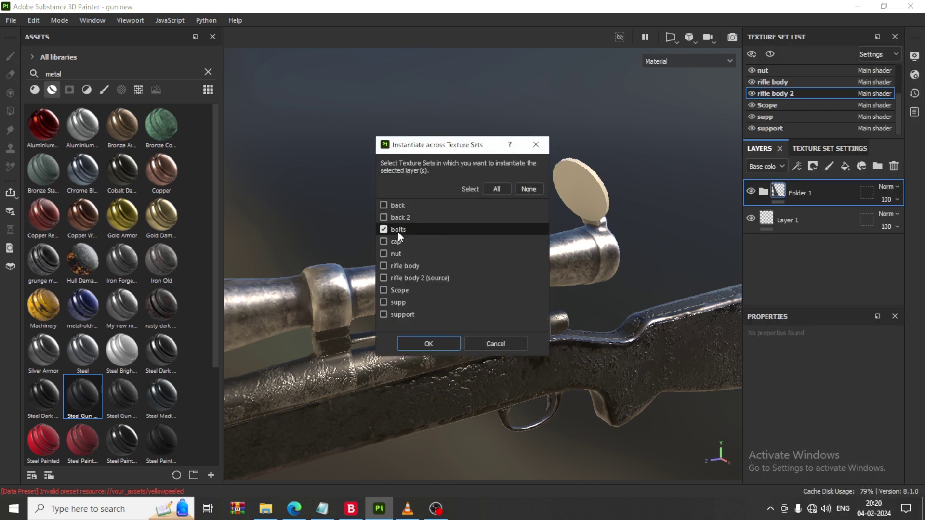
left_click(438, 346)
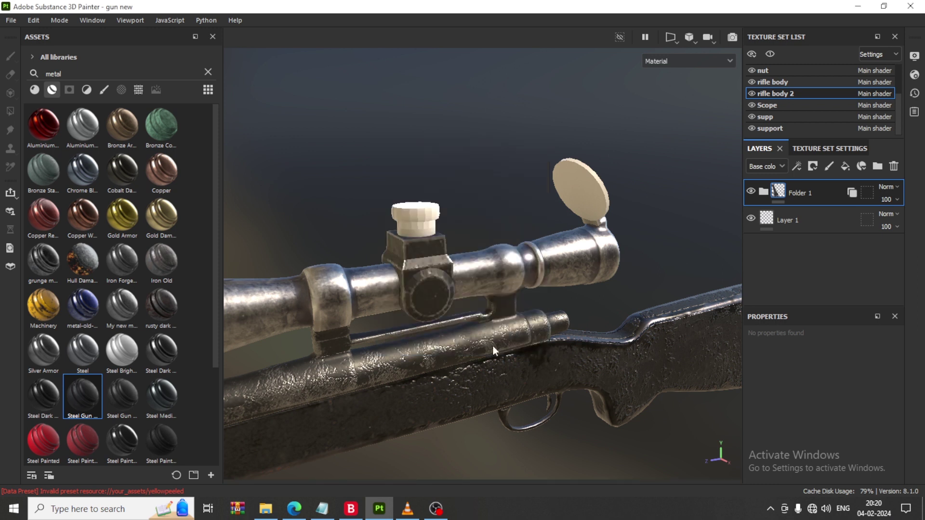
Instance the metal folder onto the nut texture set
left_click_drag(493, 346, 508, 347, "alt")
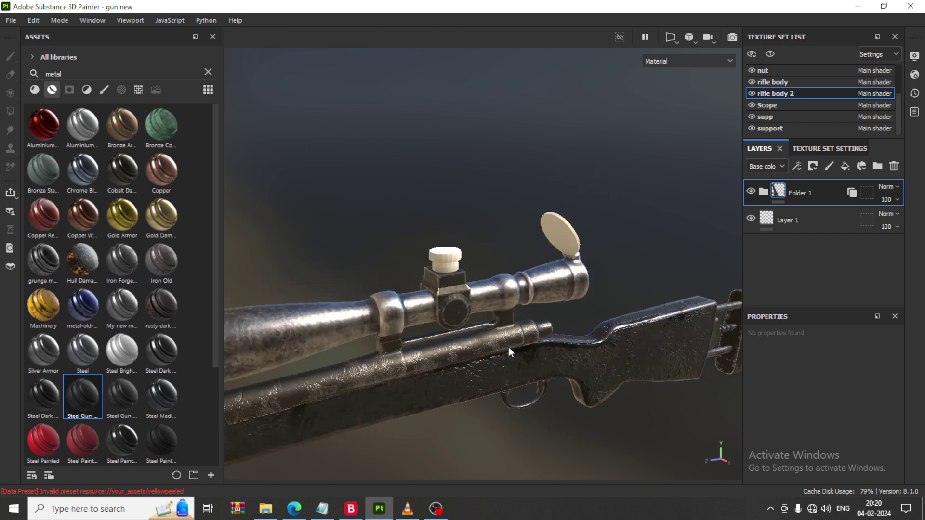
right_click(814, 199)
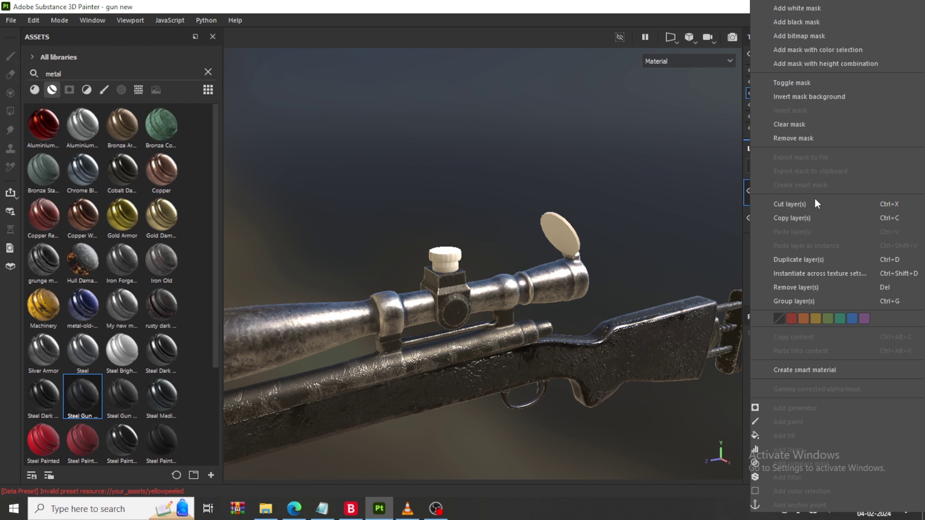
left_click(860, 271)
left_click(530, 190)
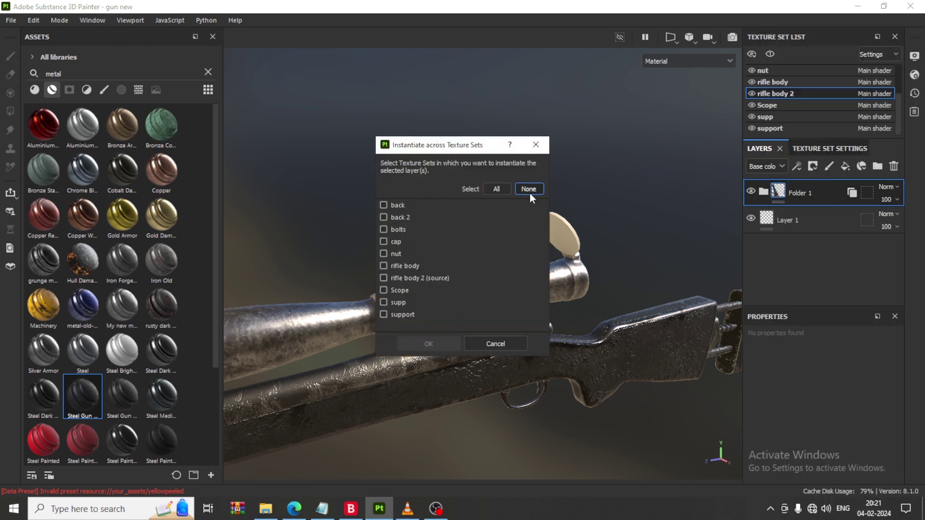
left_click(392, 254)
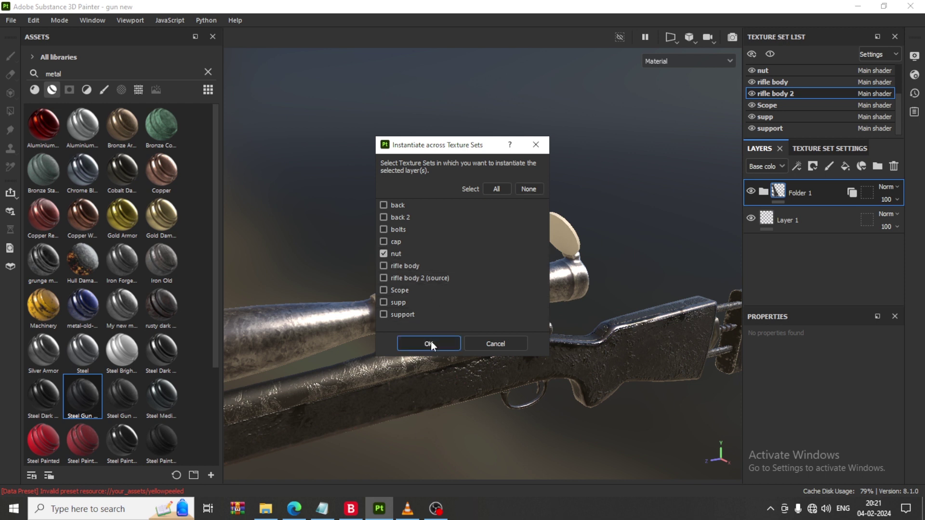
left_click(429, 343)
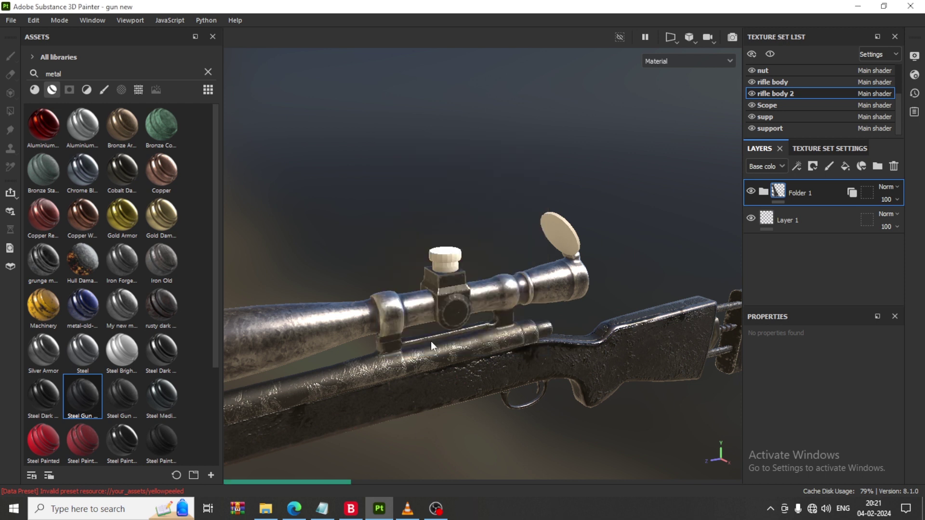
Zoom in on the scope's adjustment knob and drop Steel Dark Stained onto it
scroll(435, 264, "up", 1)
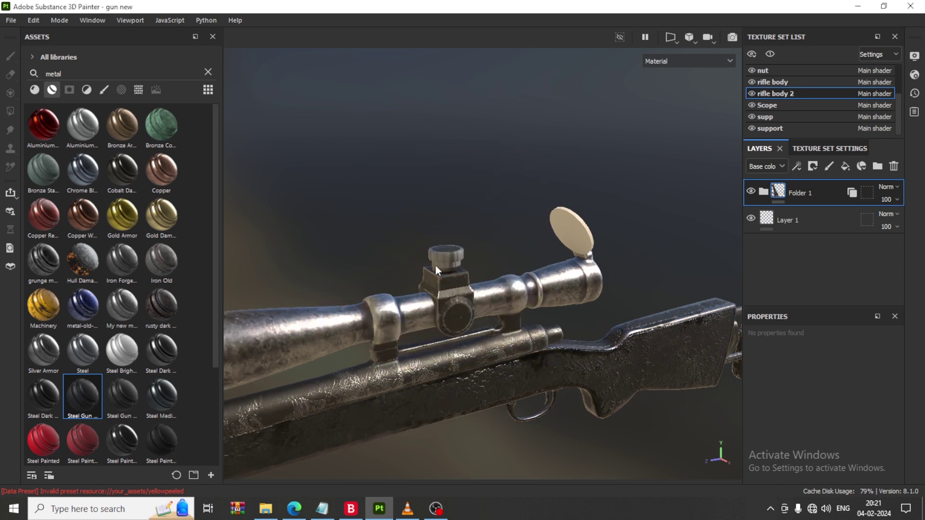
scroll(452, 248, "up", 1)
scroll(495, 276, "up", 1)
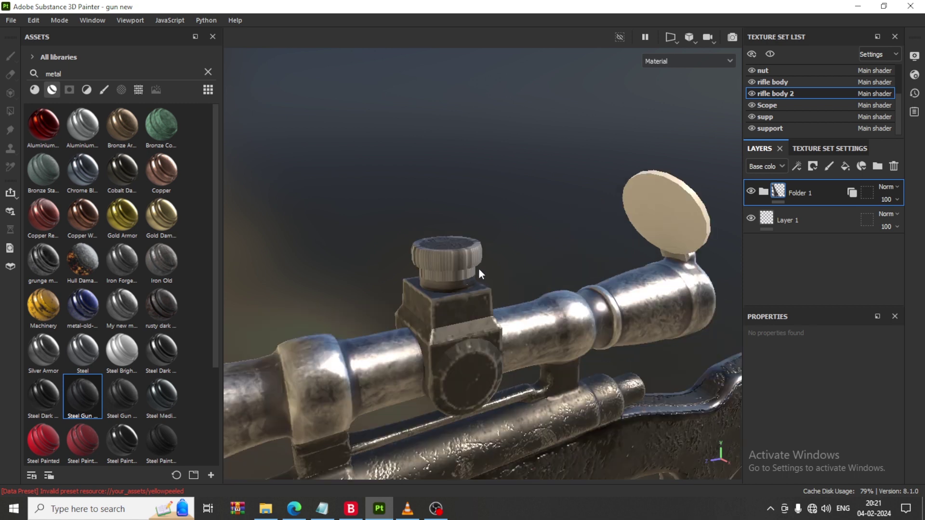
scroll(476, 270, "up", 2)
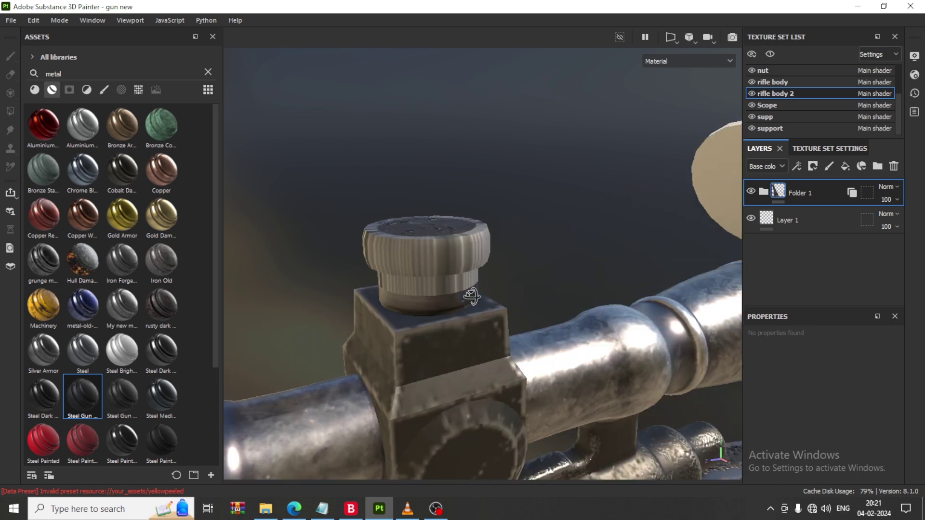
left_click_drag(487, 331, 488, 333, "alt")
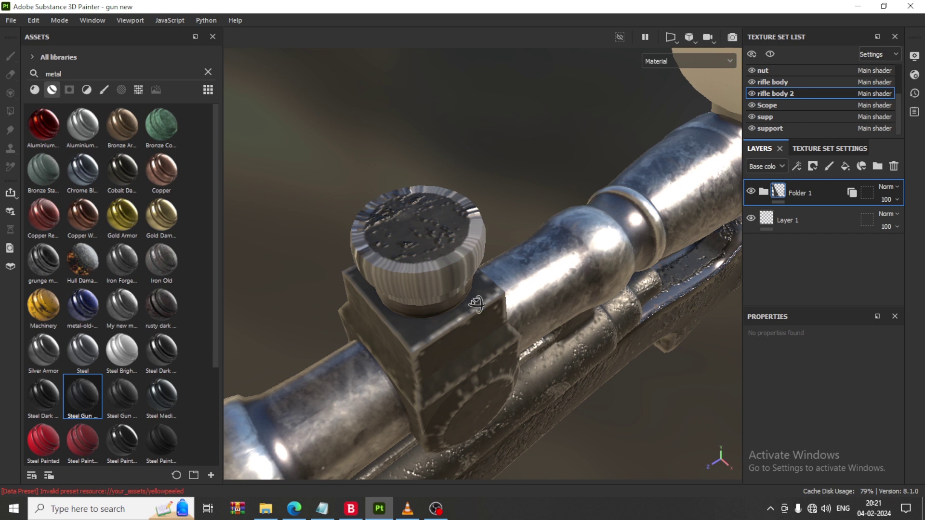
left_click_drag(488, 332, 457, 258, "alt")
scroll(457, 258, "down", 2)
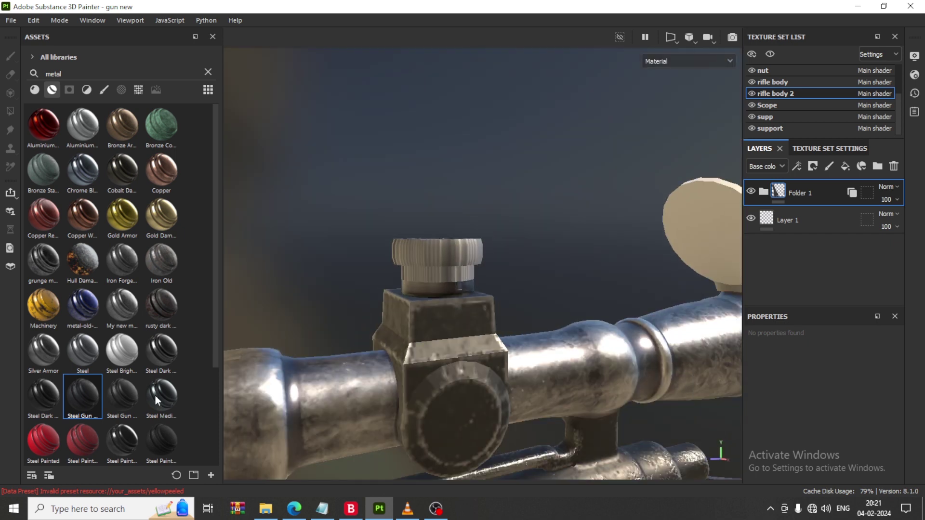
left_click_drag(41, 392, 444, 270)
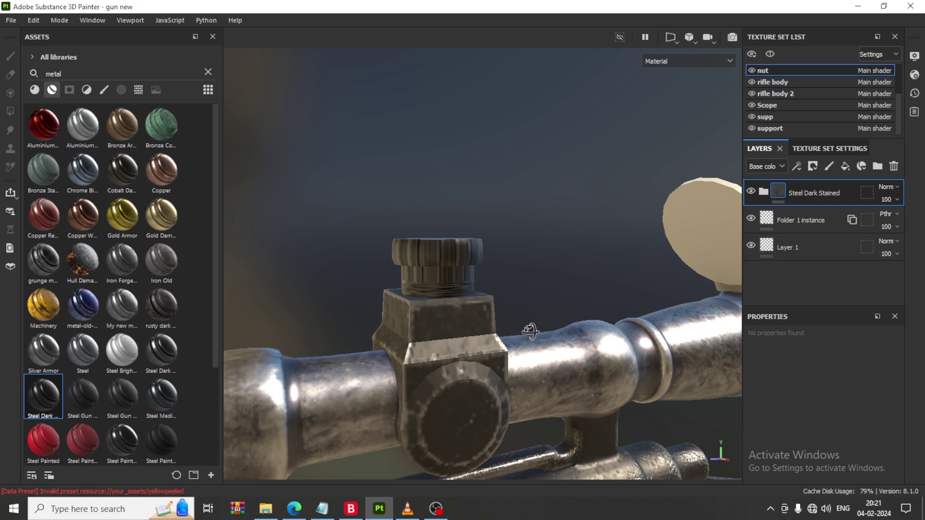
mouse_move(529, 332)
left_mouse_down("alt")
mouse_move(521, 329)
mouse_move(563, 326)
mouse_move(563, 285)
mouse_move(652, 280)
left_mouse_up("alt")
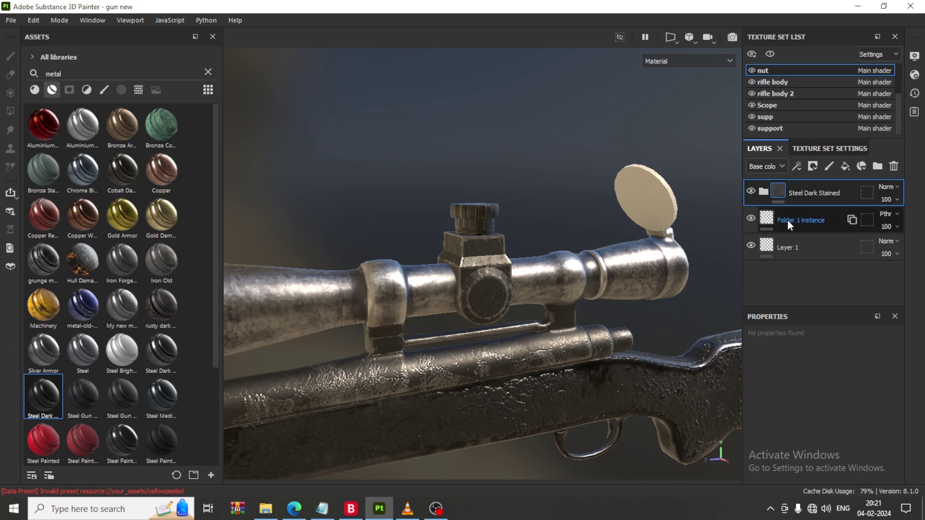
scroll(401, 309, "up", 2)
scroll(387, 288, "up", 2)
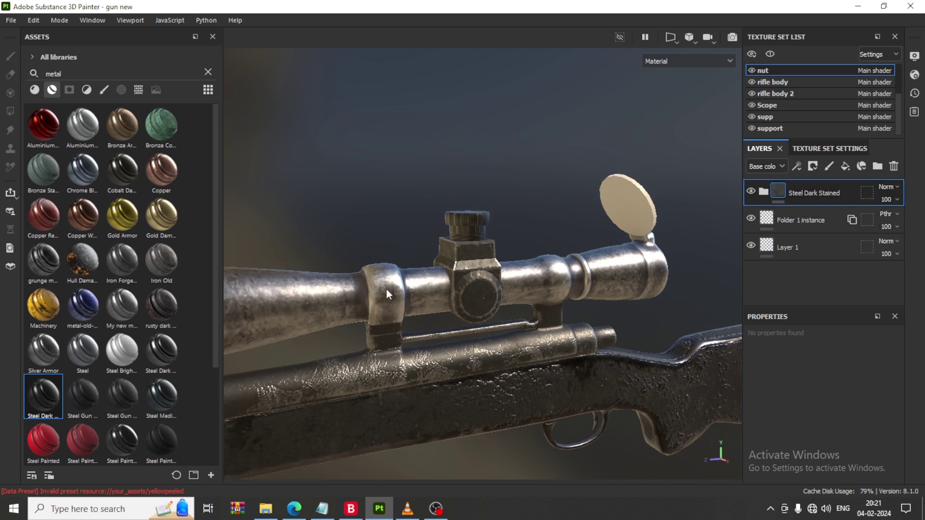
middle_click_drag(386, 289, 602, 306, "alt")
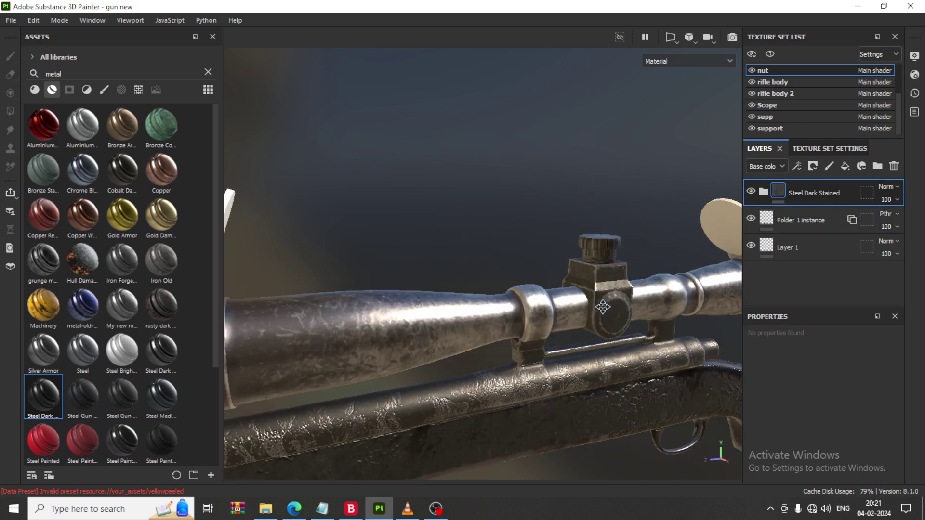
scroll(466, 306, "down", 1)
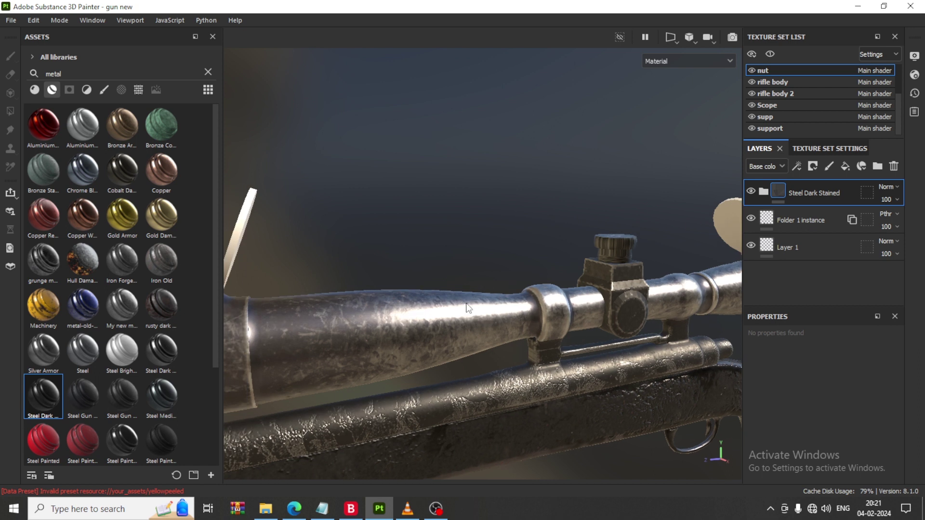
scroll(466, 305, "down", 1)
scroll(467, 305, "down", 1)
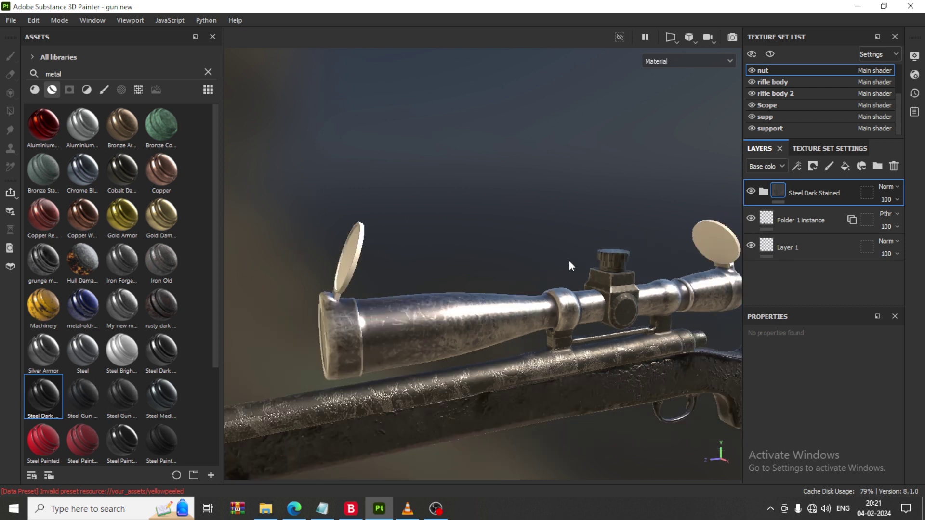
scroll(569, 261, "down", 1)
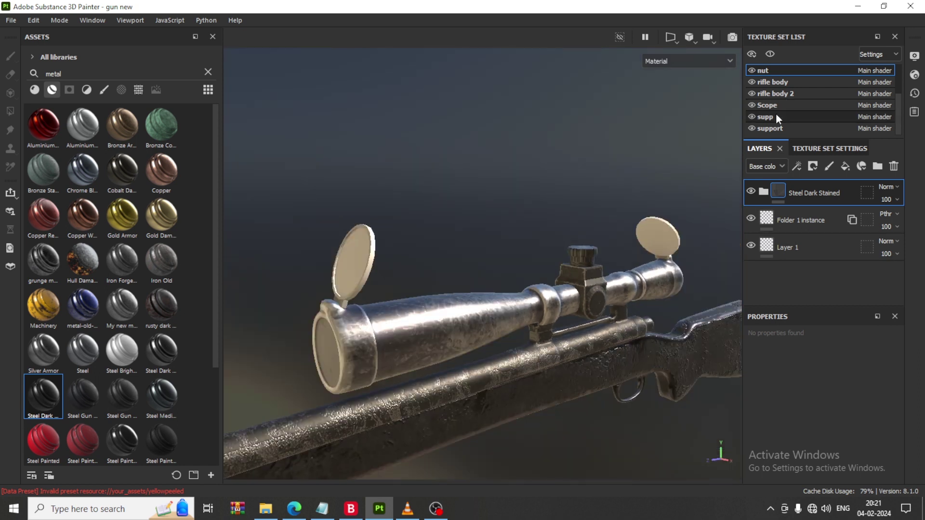
left_click(751, 129)
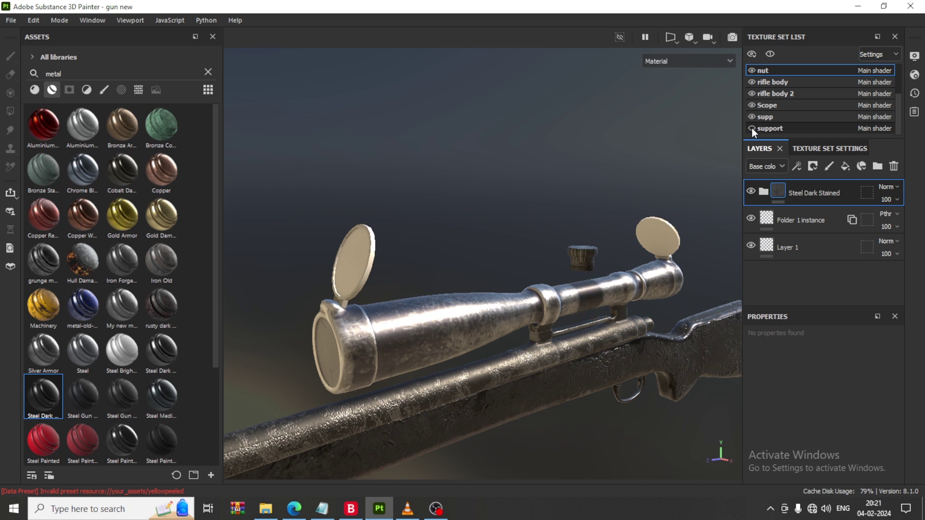
left_click(752, 128)
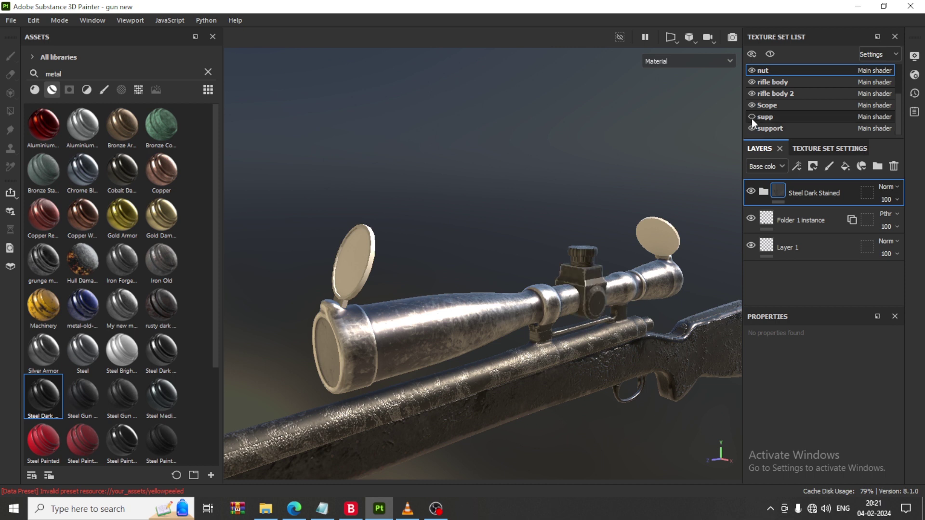
left_click(751, 105)
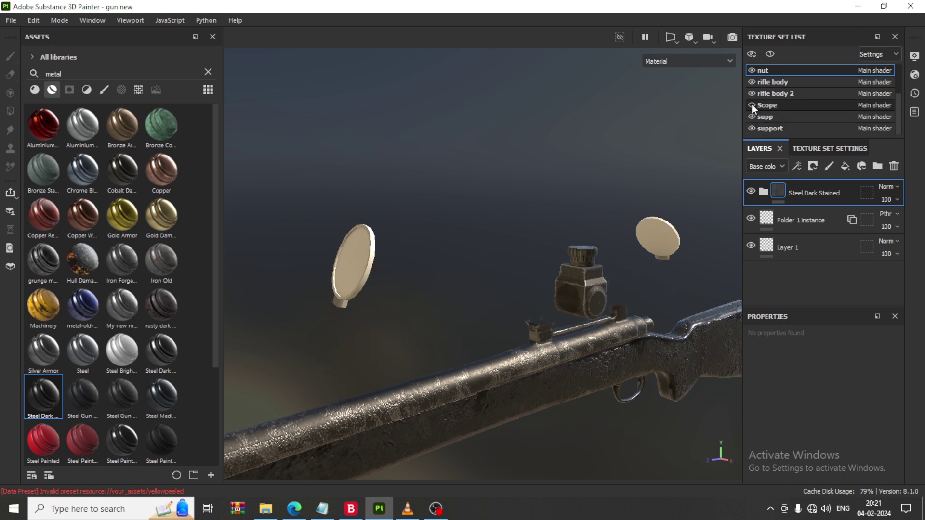
left_click(752, 104)
scroll(752, 87, "up", 3)
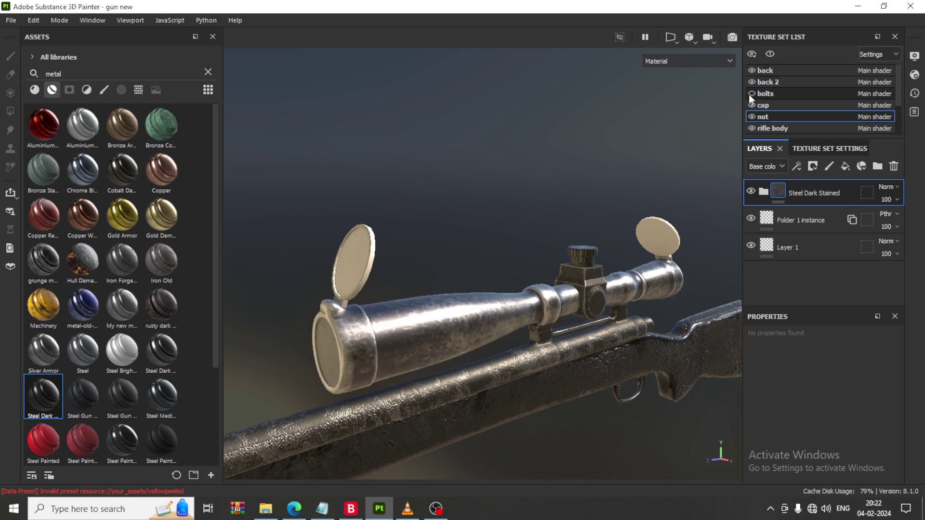
left_click(750, 105)
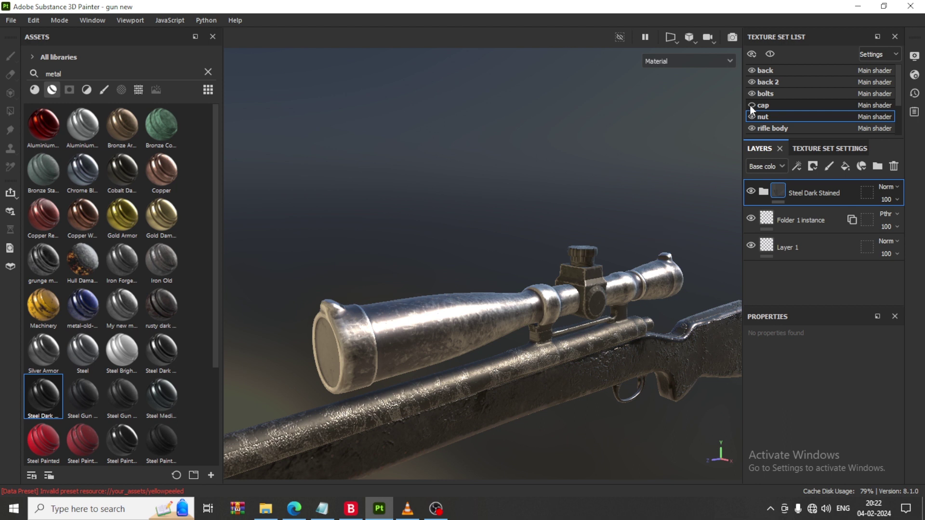
Apply the grunge metal material to the lens caps texture set
left_click(782, 107)
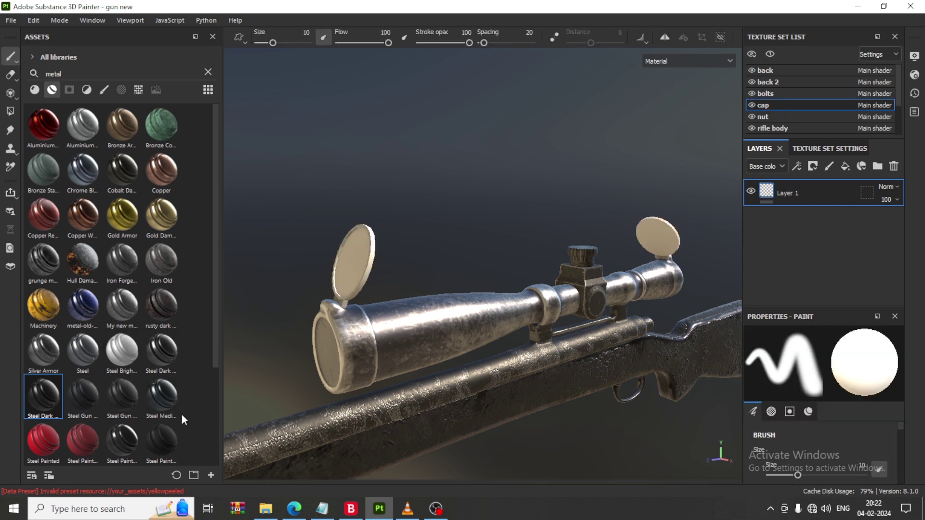
scroll(167, 427, "down", 3)
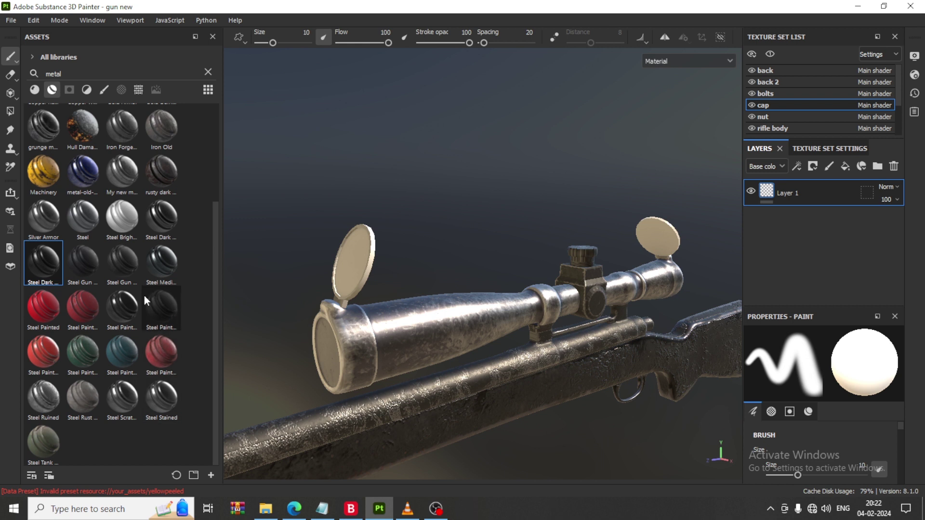
mouse_move(121, 308)
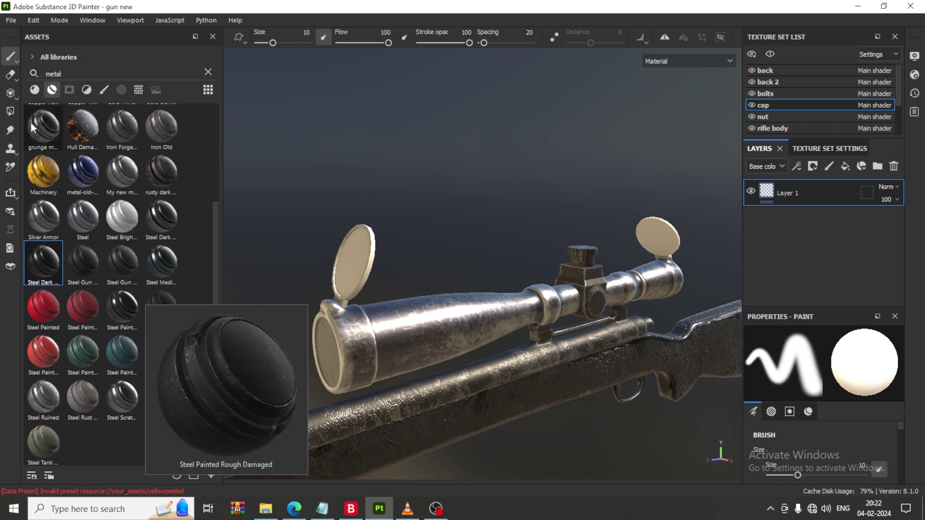
left_click(38, 122)
left_click_drag(39, 122, 356, 251)
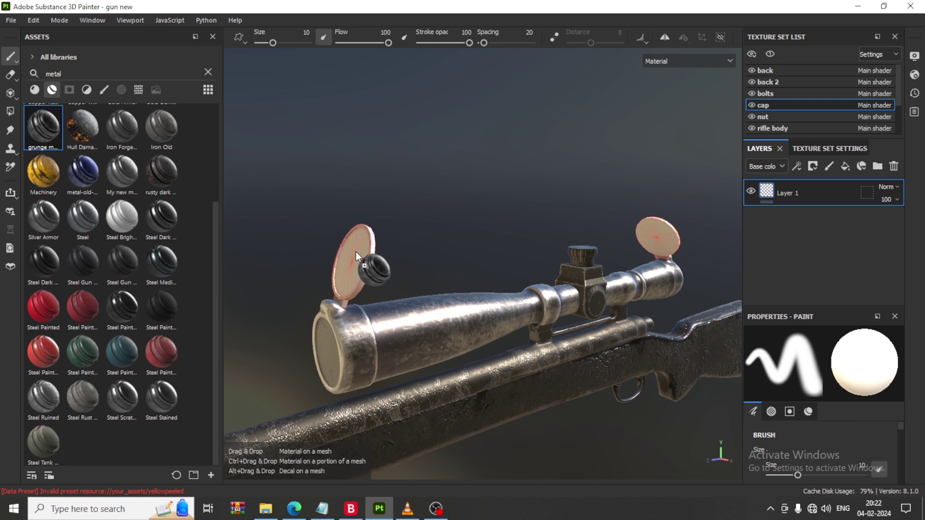
left_click_drag(356, 252, 355, 252)
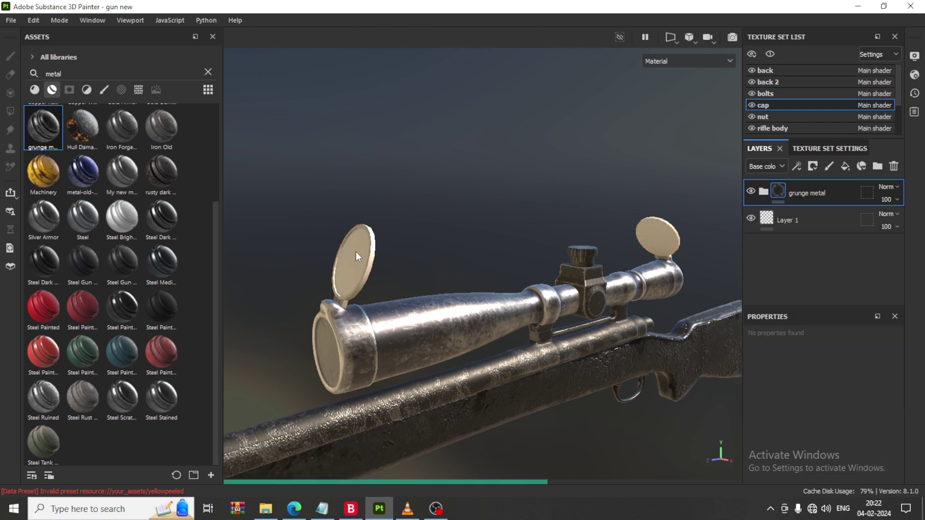
Orbit and zoom around the scope and rifle body to inspect the weathering
scroll(362, 270, "up", 2)
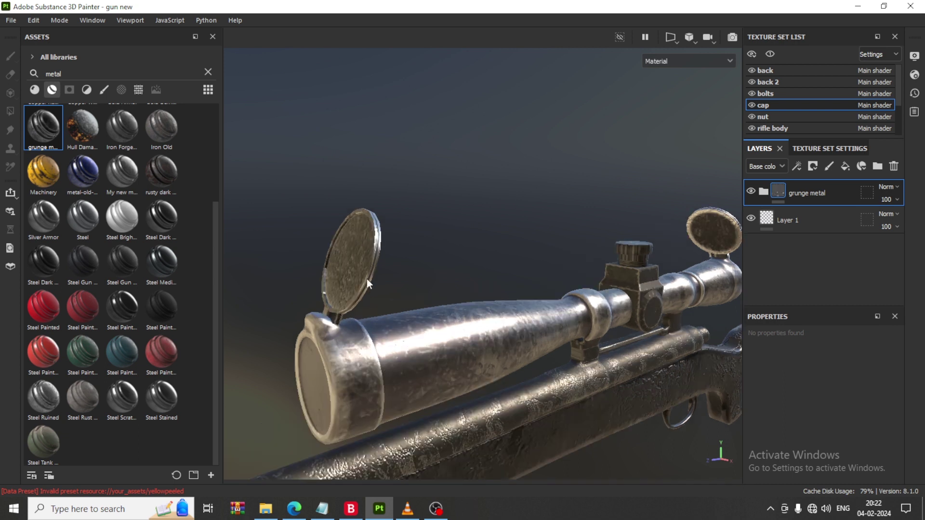
left_click_drag(470, 281, 190, 295, "alt")
scroll(436, 314, "down", 1)
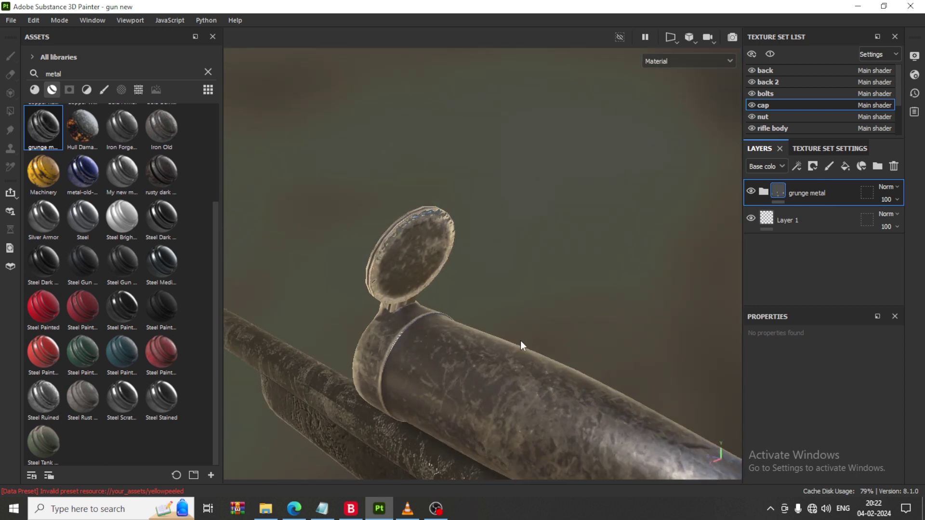
scroll(520, 340, "down", 2)
scroll(519, 340, "down", 2)
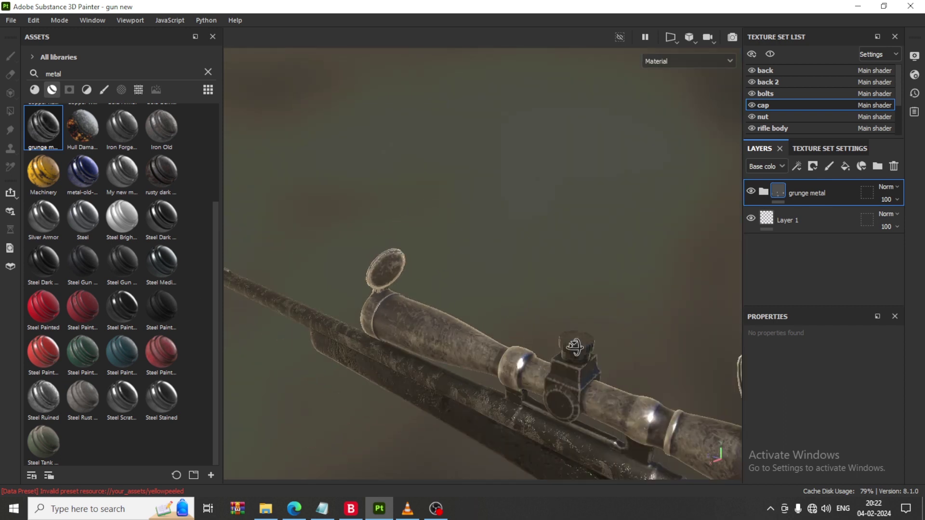
left_click_drag(574, 347, 607, 345, "alt")
scroll(591, 344, "down", 2)
scroll(582, 344, "down", 2)
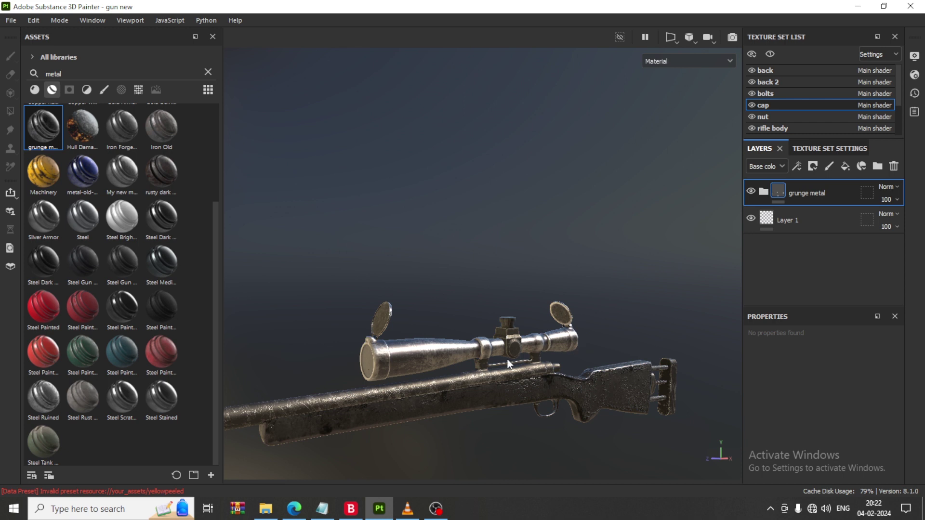
middle_click_drag(583, 344, 507, 294, "alt")
left_click_drag(507, 294, 570, 264, "alt")
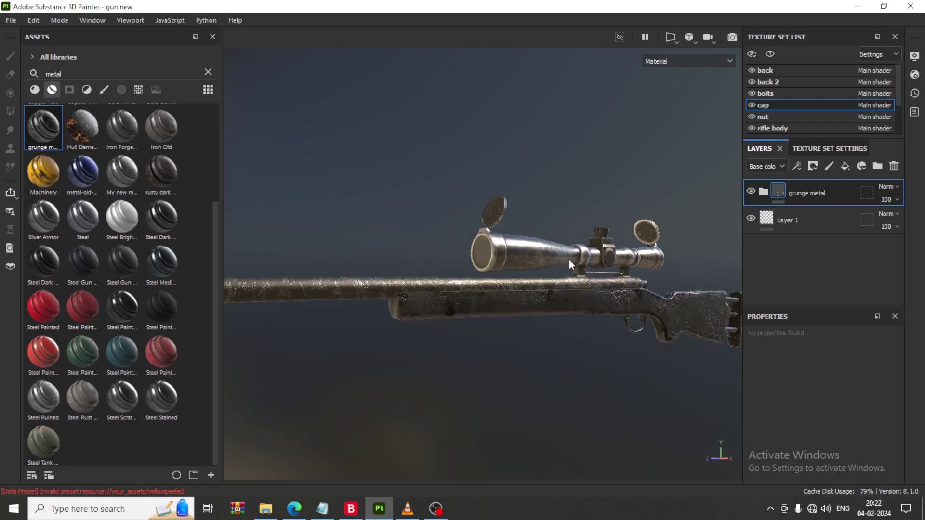
left_click_drag(434, 324, 470, 300, "alt")
scroll(585, 262, "up", 1)
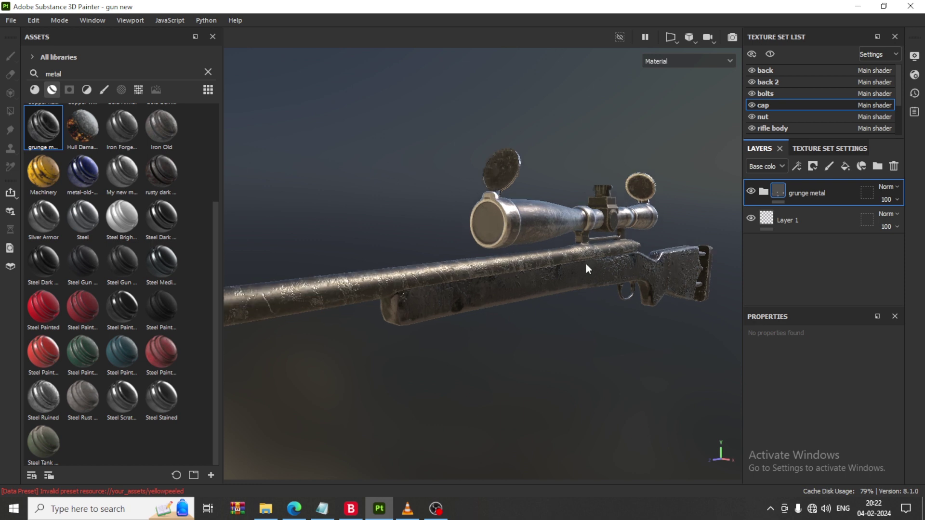
scroll(571, 294, "up", 2)
scroll(572, 294, "up", 2)
mouse_move(571, 294)
left_mouse_down("alt")
mouse_move(567, 288)
mouse_move(601, 284)
left_mouse_up("alt")
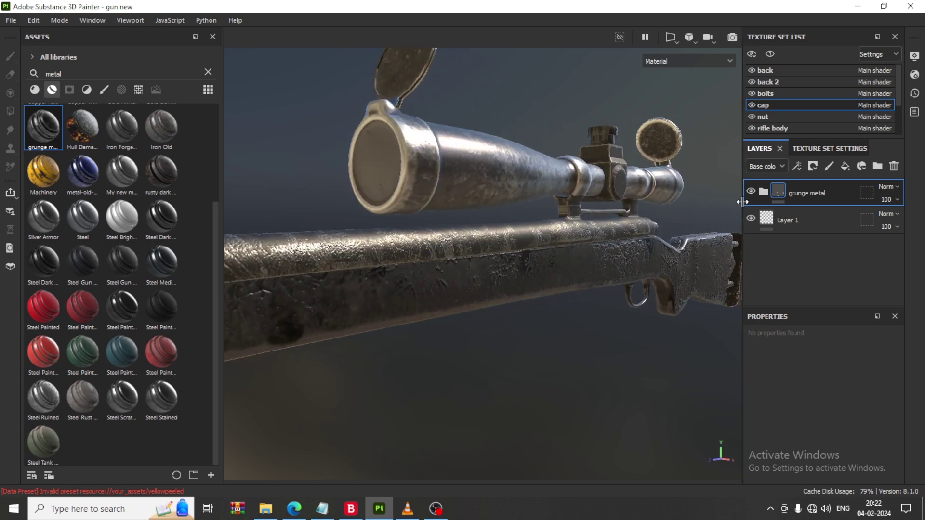
Add Fill layer 1 to rifle body 2 and move it above Folder 1
left_click(791, 128)
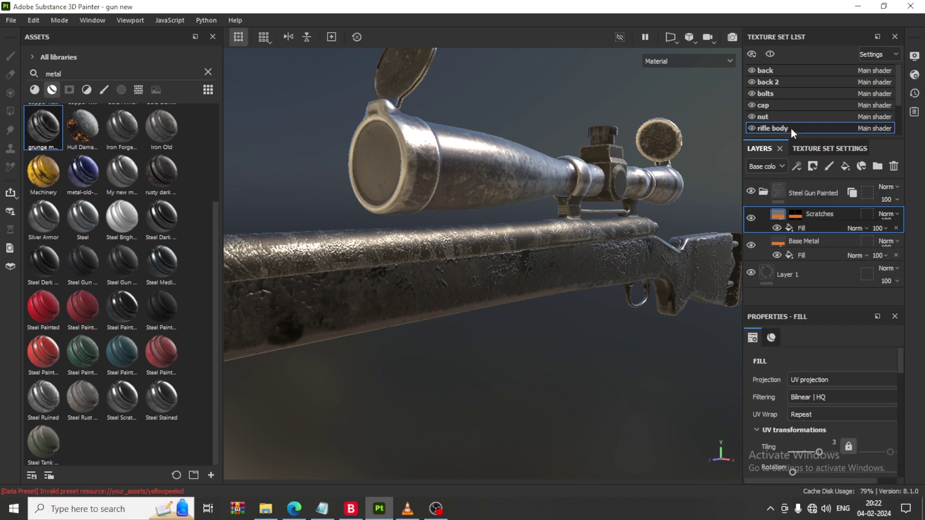
scroll(791, 129, "down", 1)
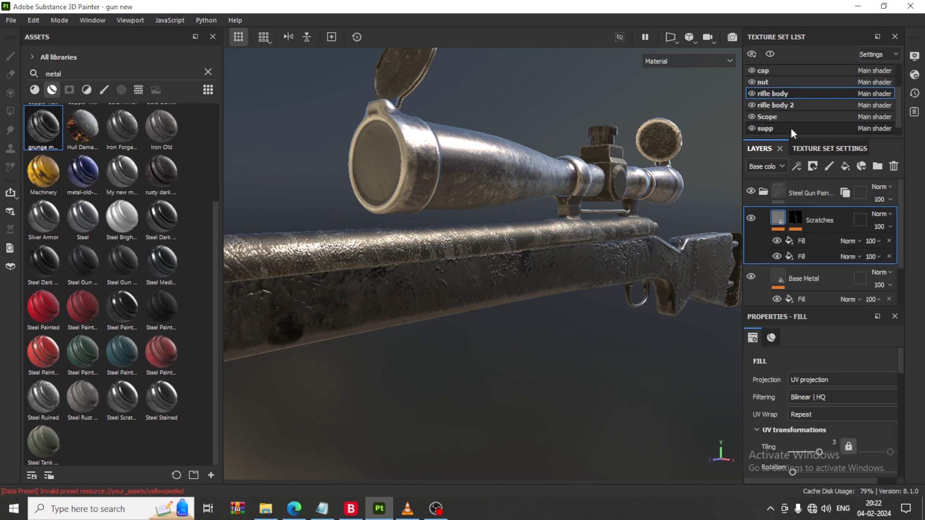
left_click(798, 105)
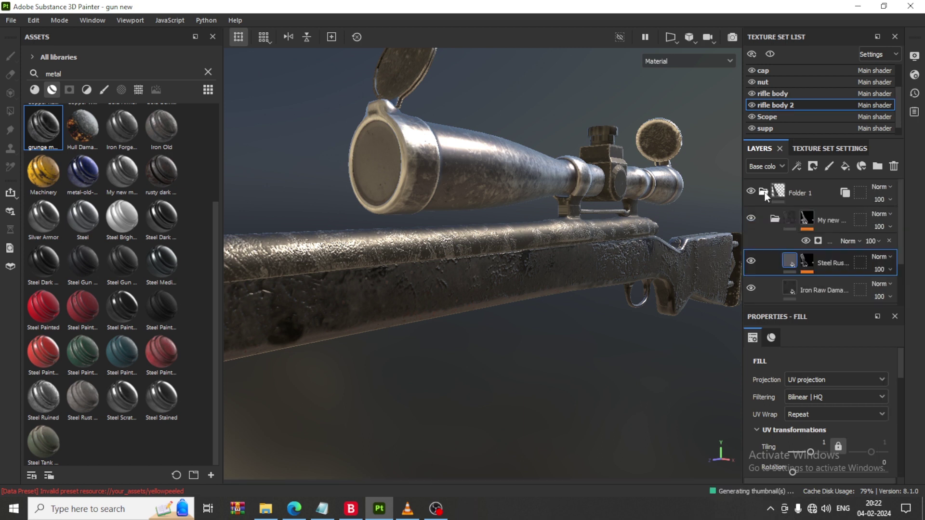
left_click(764, 192)
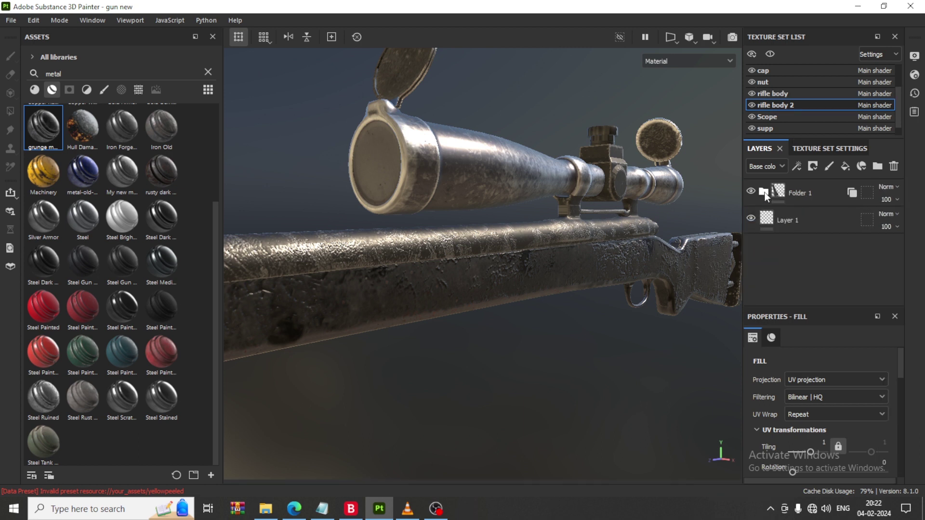
left_click(846, 168)
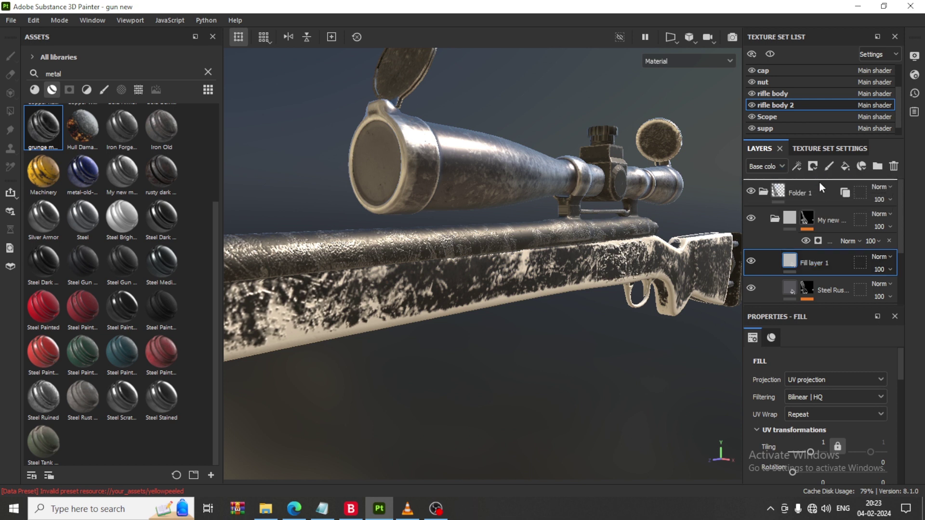
left_click_drag(814, 262, 818, 181)
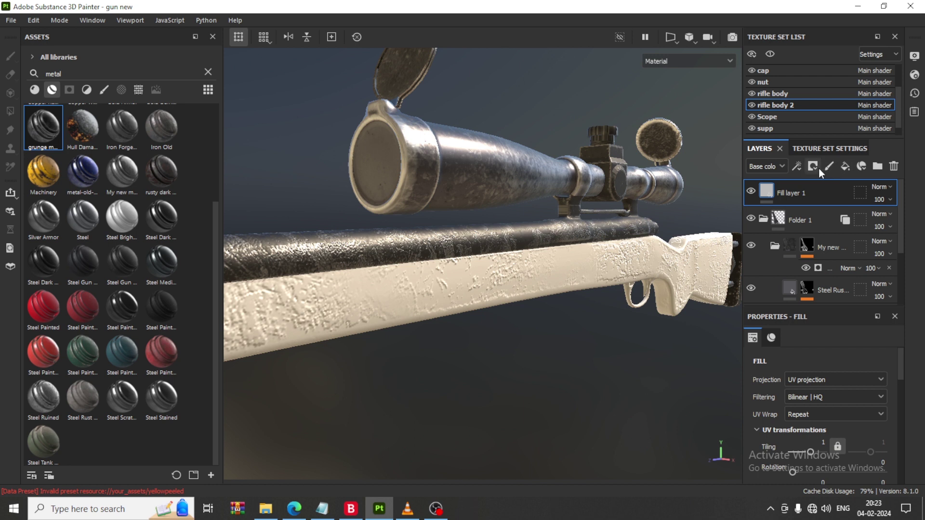
Give Fill layer 1 a black mask with a Paint effect, showing its Alpha property
left_click(813, 168)
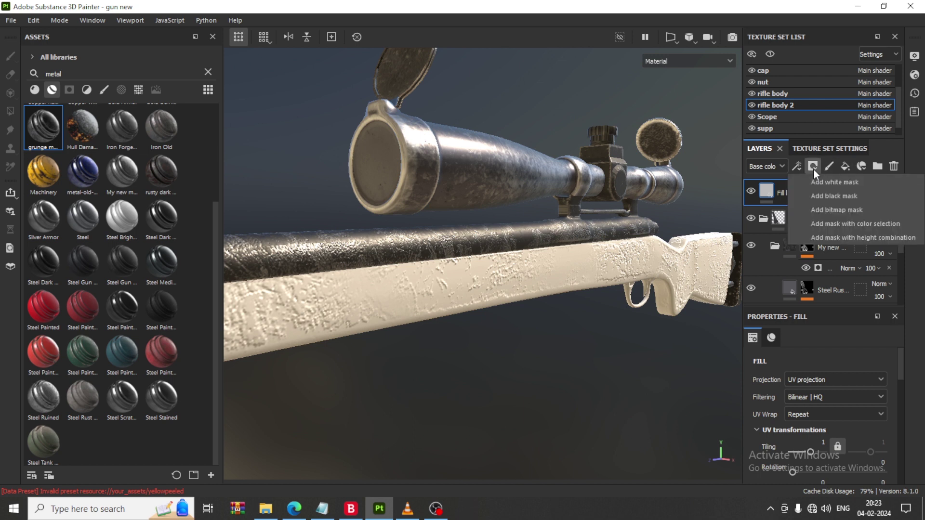
left_click(846, 201)
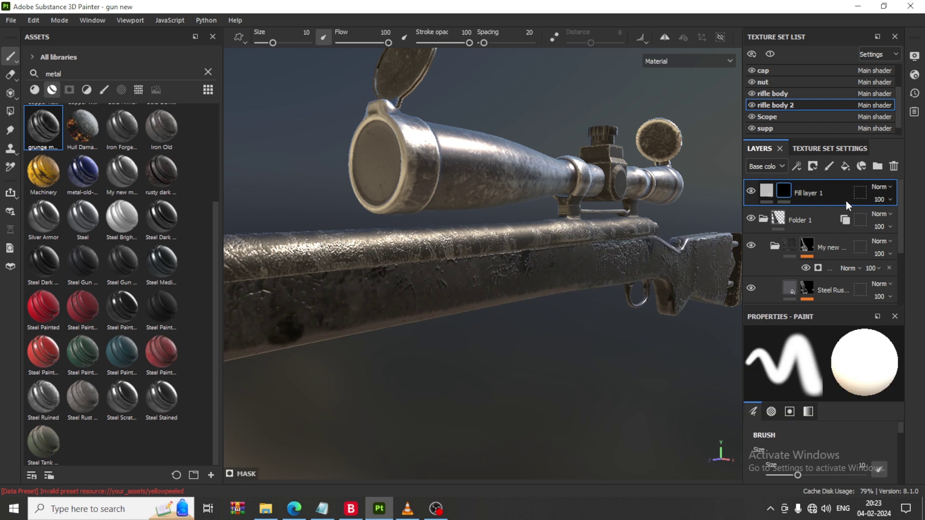
left_click(797, 167)
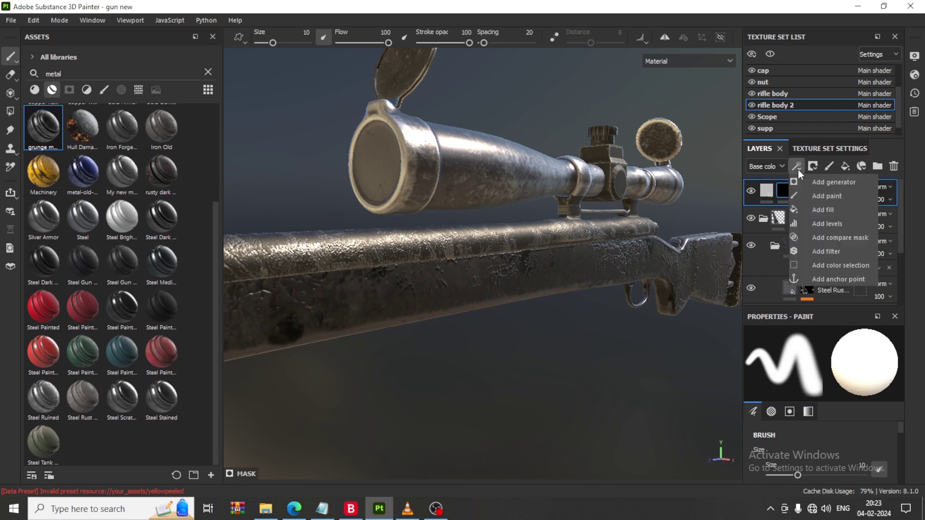
left_click(828, 196)
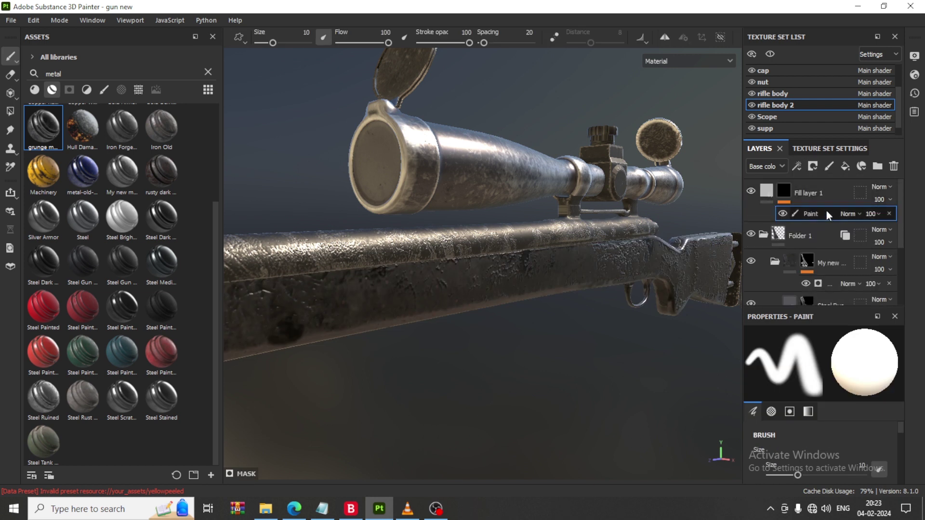
scroll(834, 456, "down", 2)
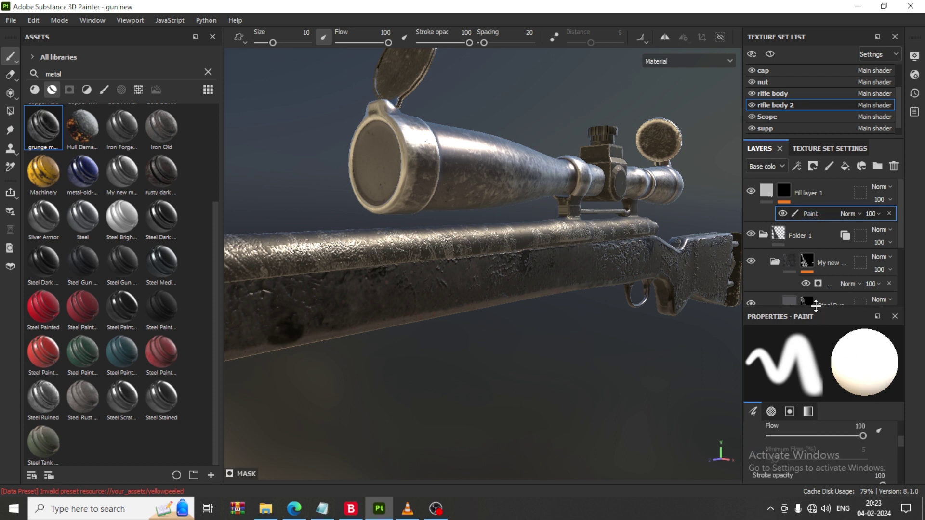
left_click_drag(815, 307, 811, 244)
scroll(844, 418, "down", 2)
scroll(844, 419, "down", 2)
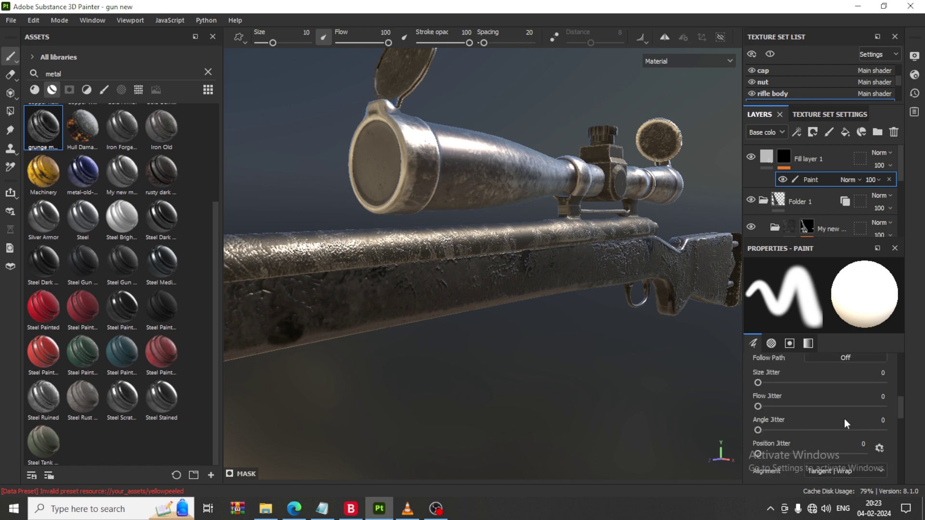
scroll(843, 417, "down", 2)
scroll(841, 413, "down", 2)
scroll(838, 410, "down", 2)
Set the mask Paint brush's alpha to Font Black Ops One
left_click(845, 388)
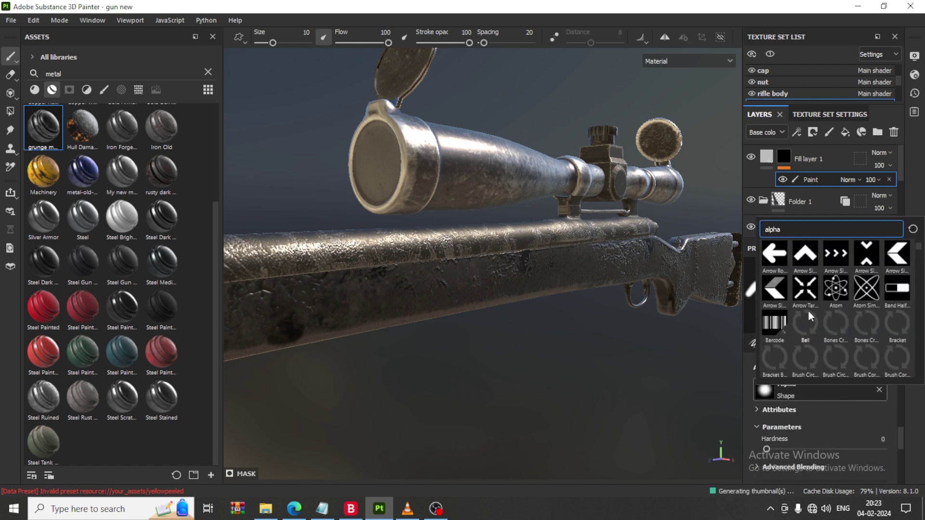
scroll(808, 311, "down", 3)
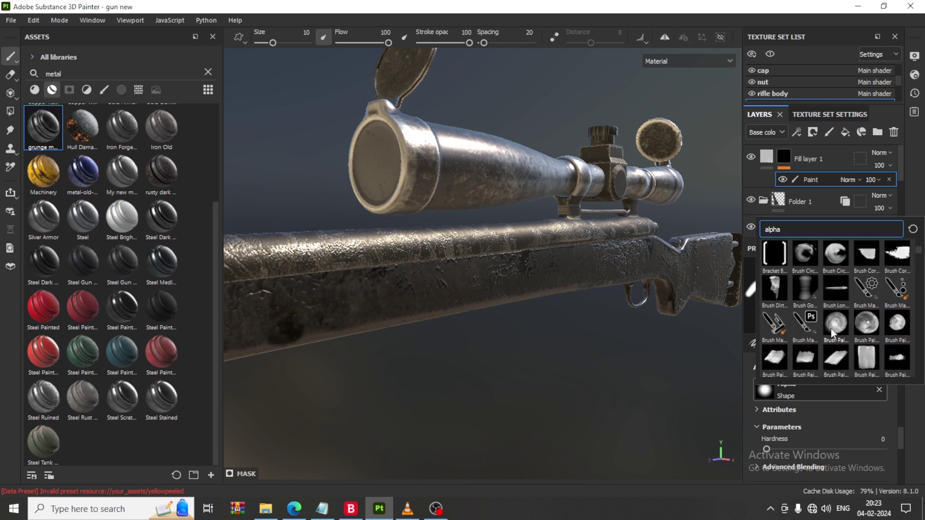
scroll(831, 327, "down", 3)
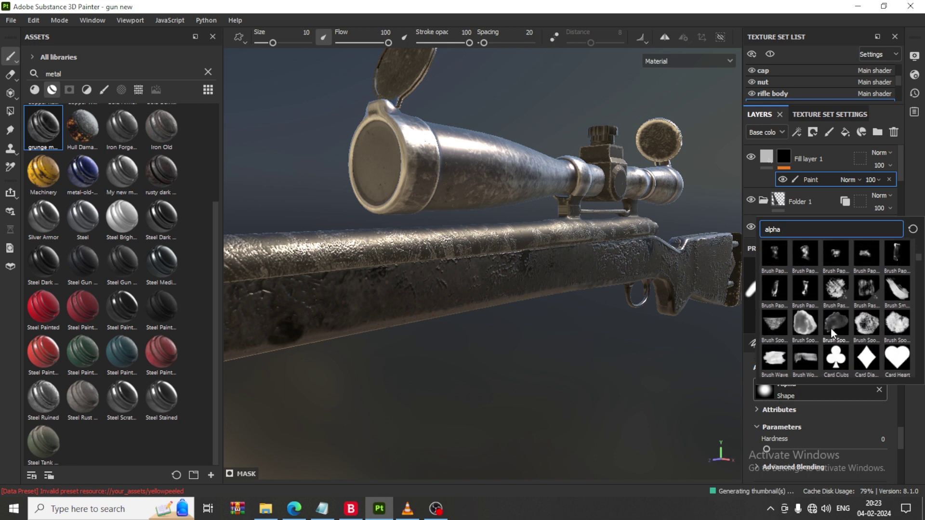
scroll(831, 329, "up", 6)
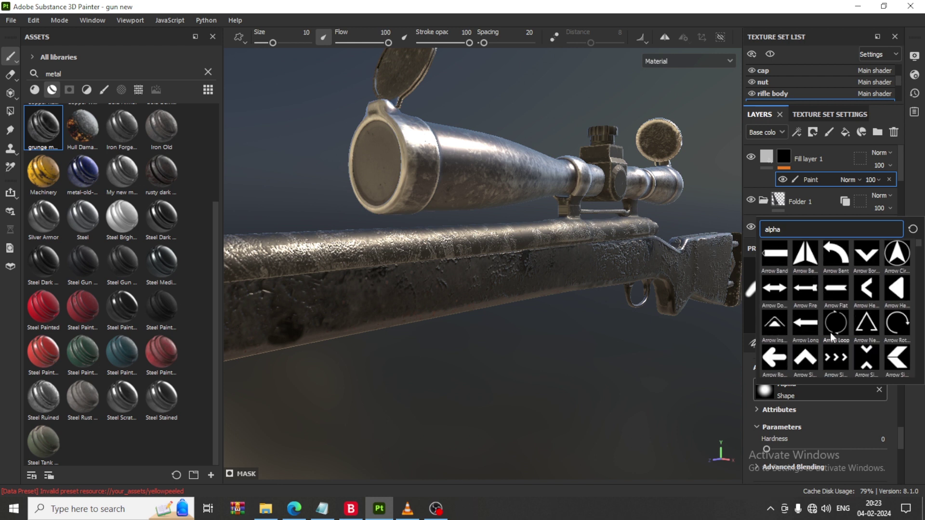
scroll(830, 333, "down", 3)
scroll(830, 332, "down", 3)
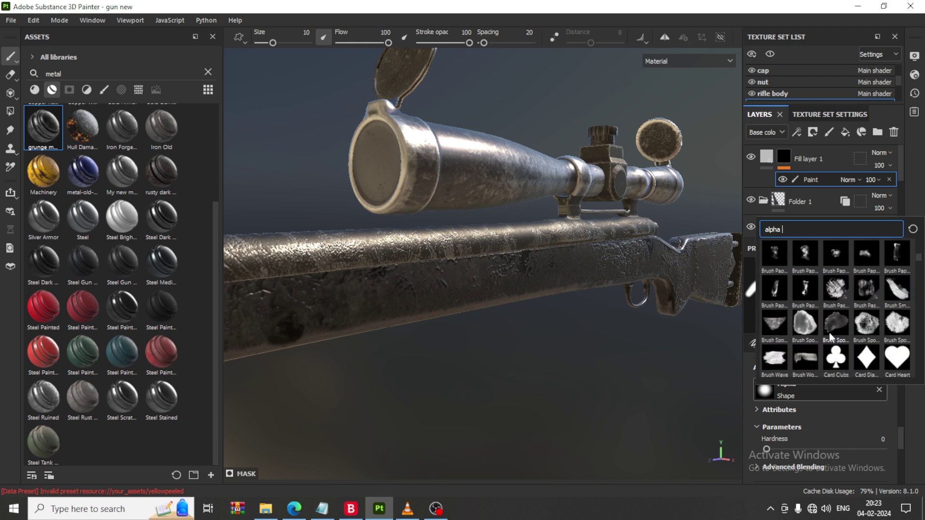
scroll(829, 333, "down", 3)
scroll(828, 331, "down", 3)
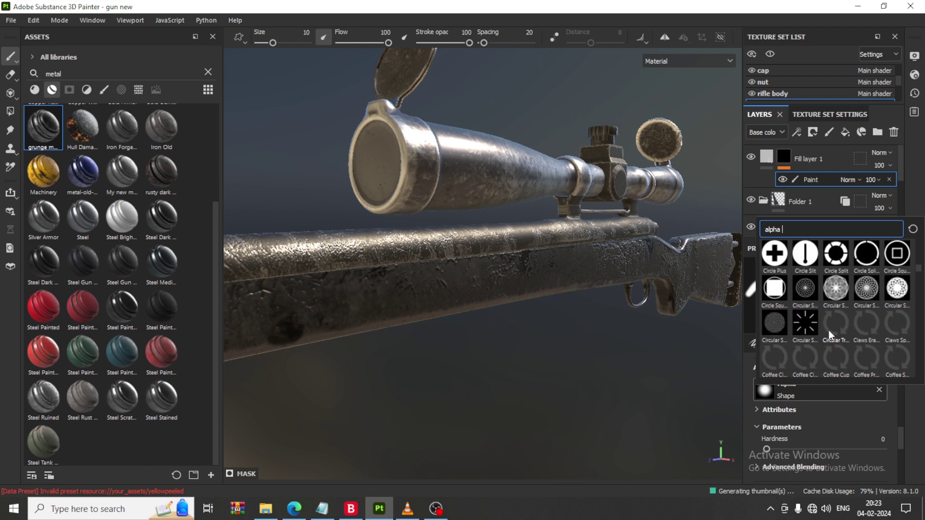
scroll(829, 333, "down", 3)
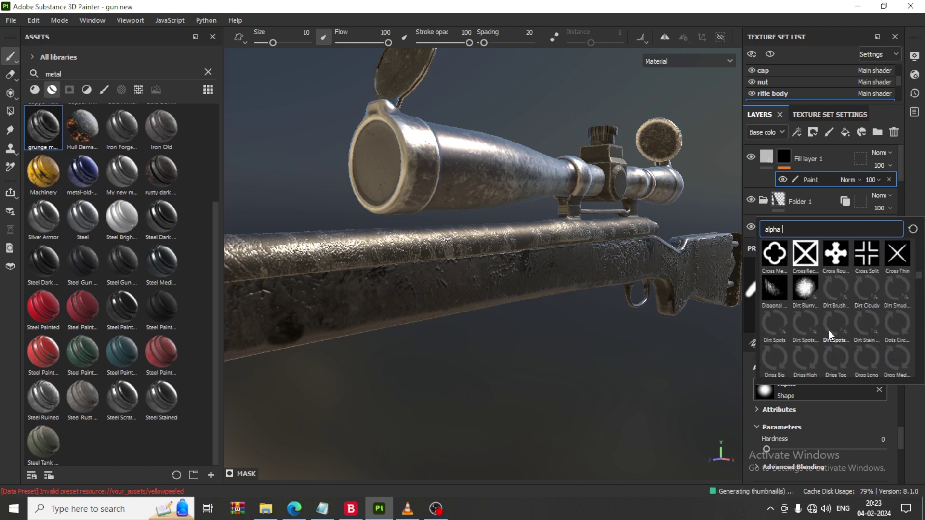
scroll(830, 333, "down", 3)
scroll(829, 333, "down", 2)
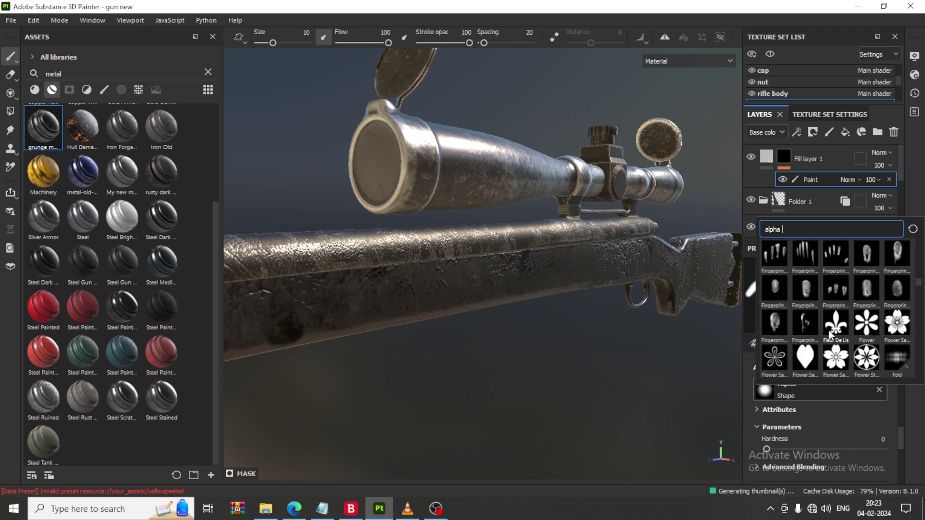
scroll(829, 333, "down", 2)
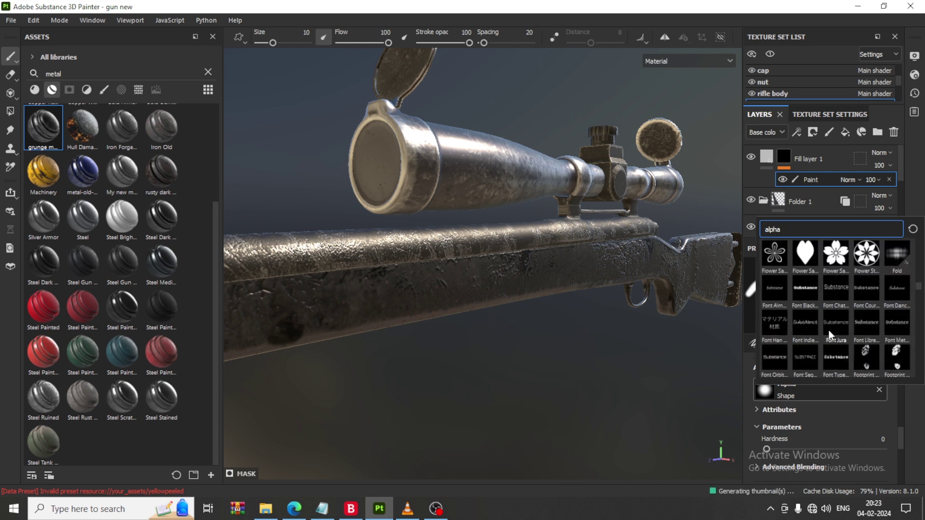
left_click(806, 290)
Replace the brush text 'Substance' with 'A K Snipers', test-stamp the stock, then undo it
left_click_drag(834, 442, 780, 442)
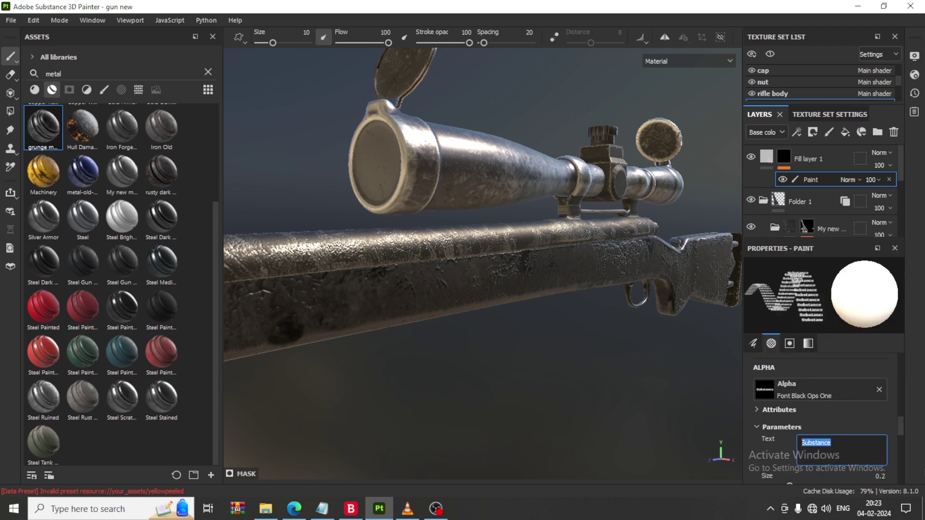
type("Ak")
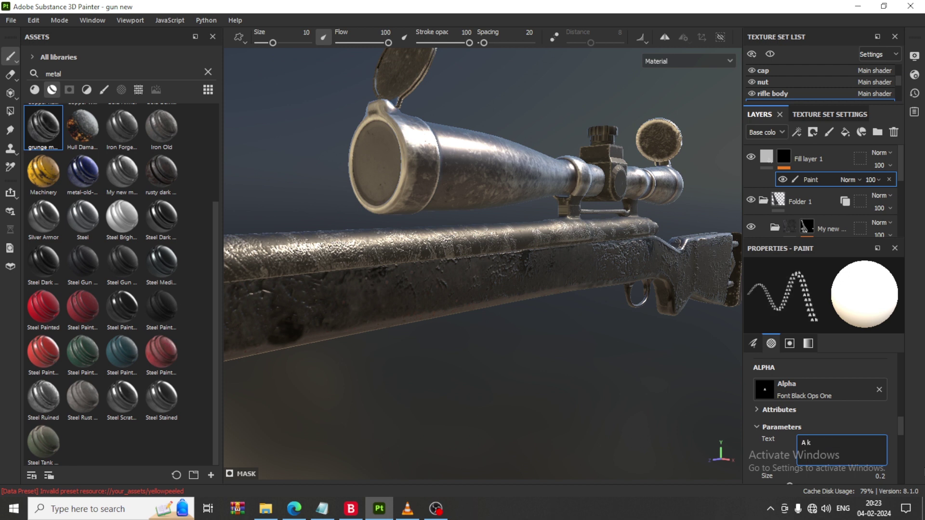
key("BackSpace")
type("K")
type(" Sni")
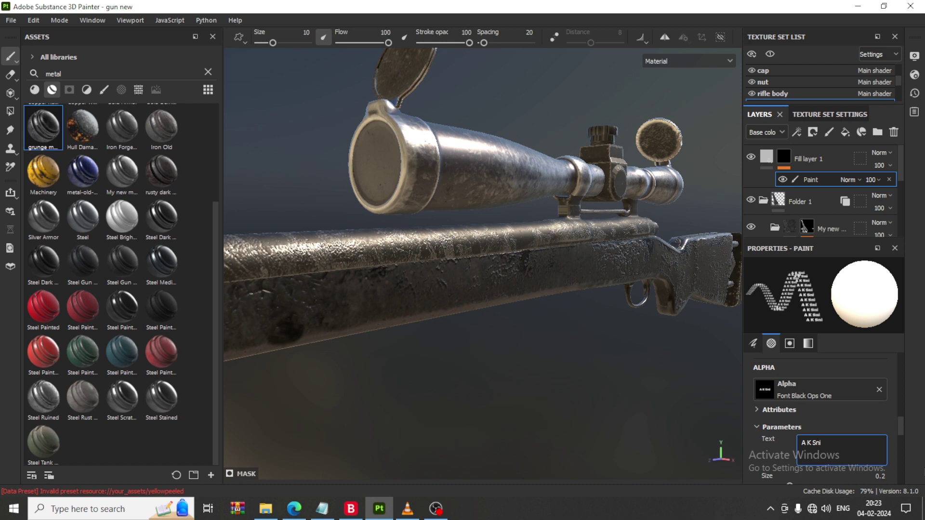
type("pers")
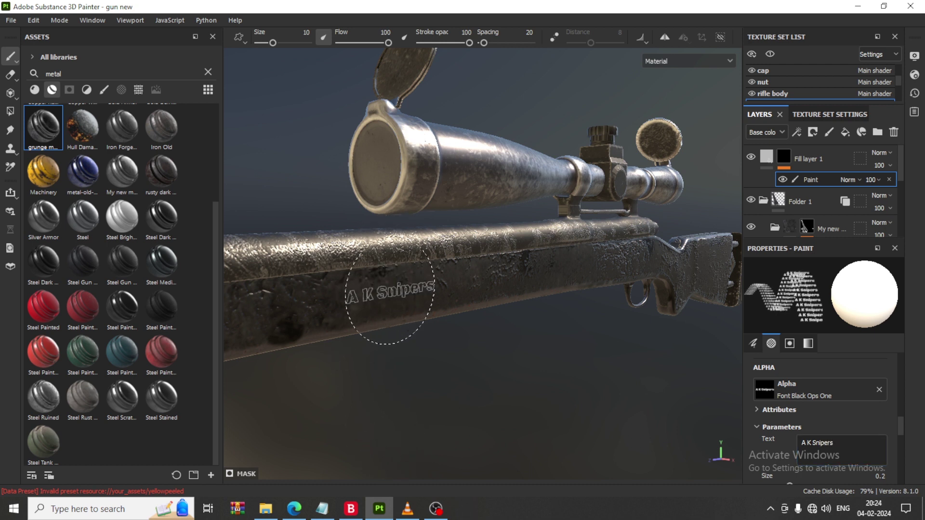
left_click(390, 294)
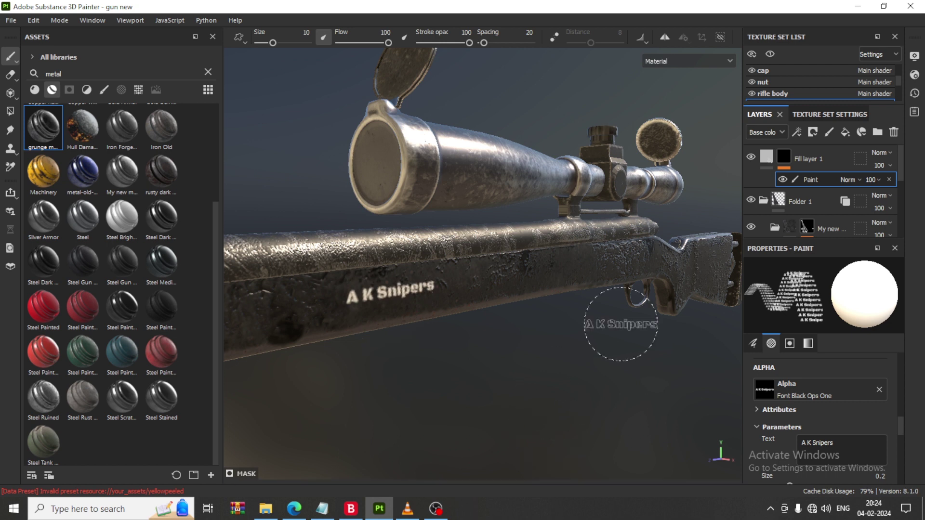
key("ctrl+z")
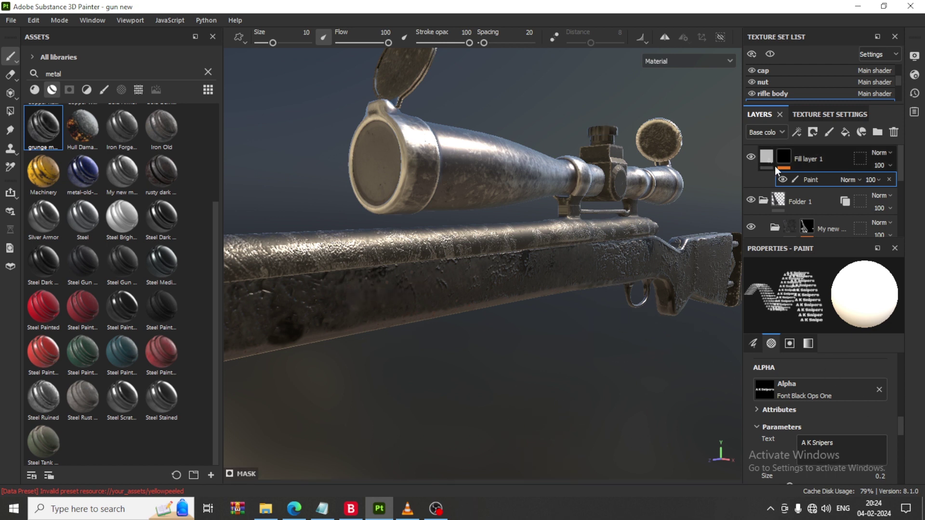
Set Fill layer 1's base colour to pure black (000000)
left_click(774, 163)
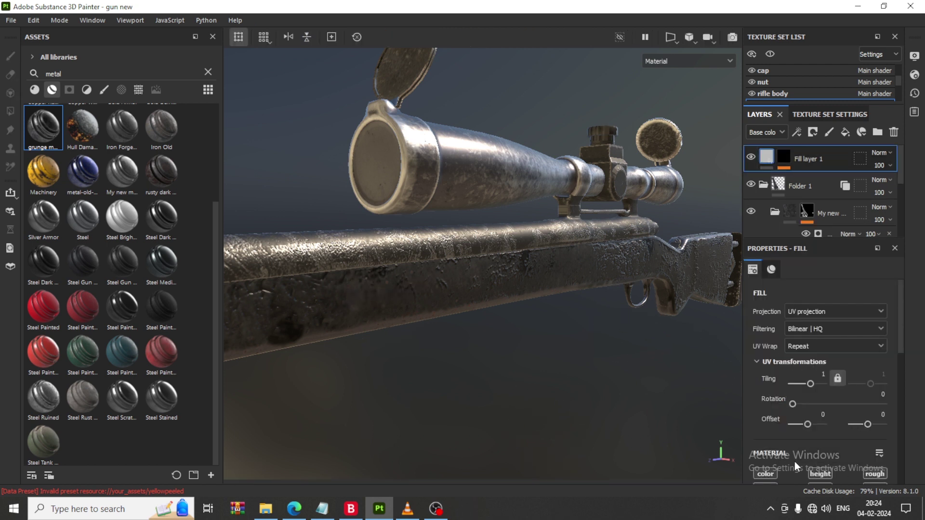
scroll(797, 463, "down", 2)
scroll(799, 464, "down", 1)
scroll(860, 439, "down", 3)
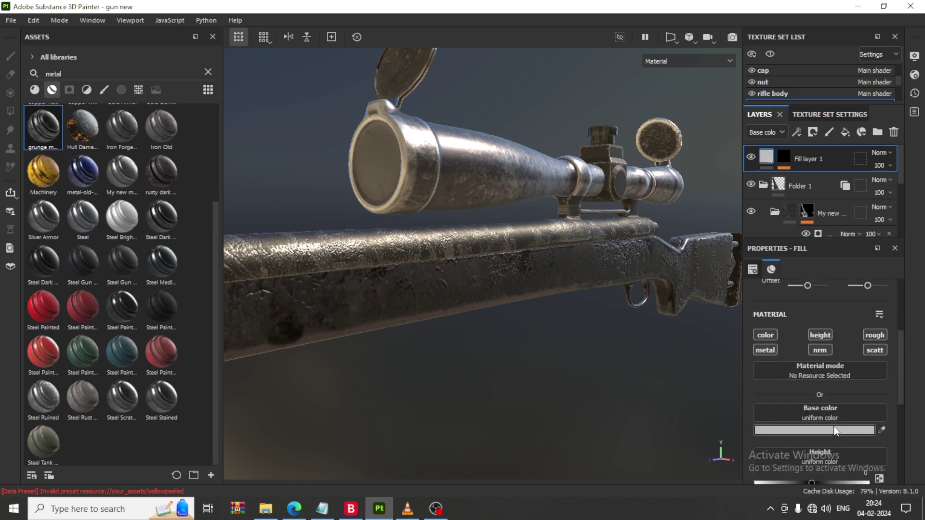
left_click(835, 430)
left_click(700, 384)
left_click(678, 433)
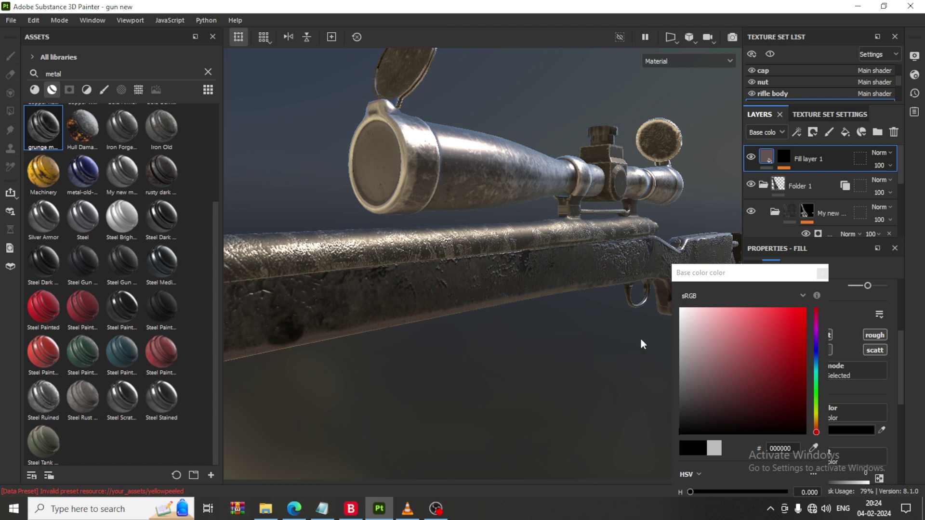
left_click(835, 281)
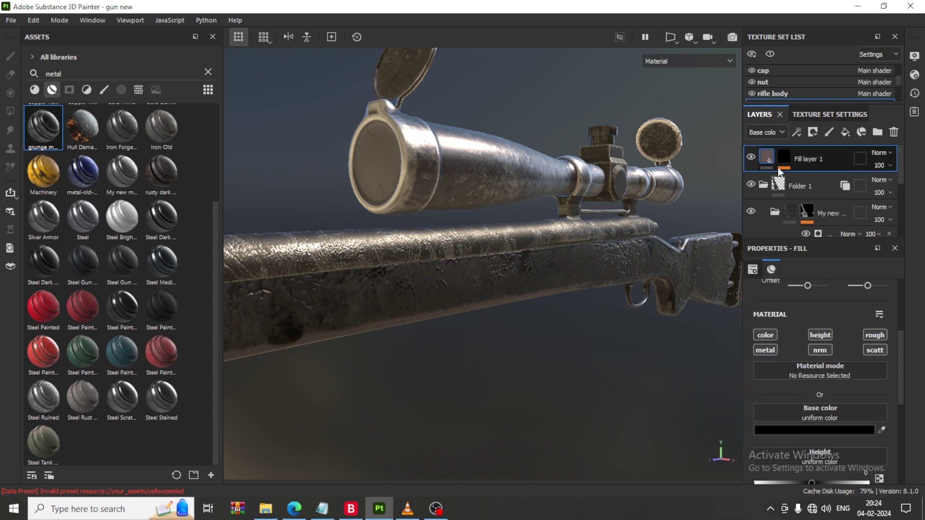
Paint into the mask and stamp 'A K Snipers' on the stock at brush size 19.21
key("1")
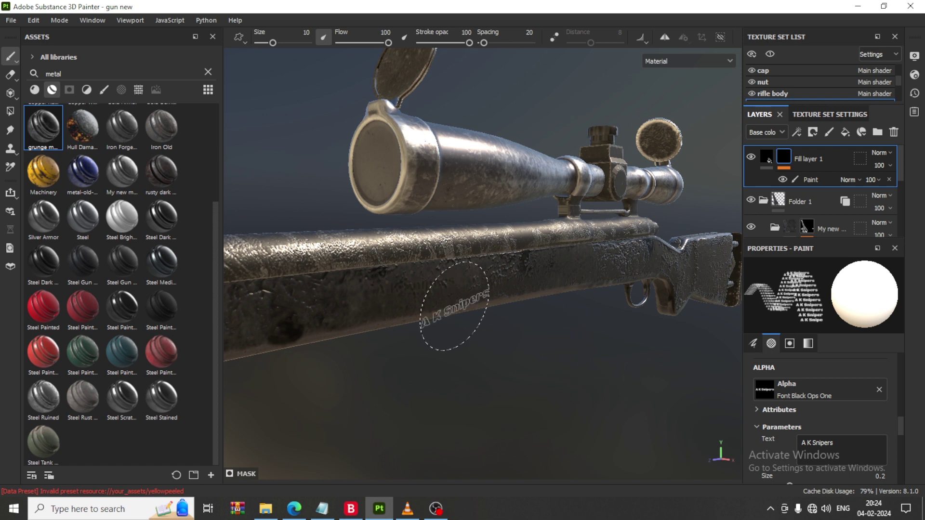
scroll(386, 289, "up", 3)
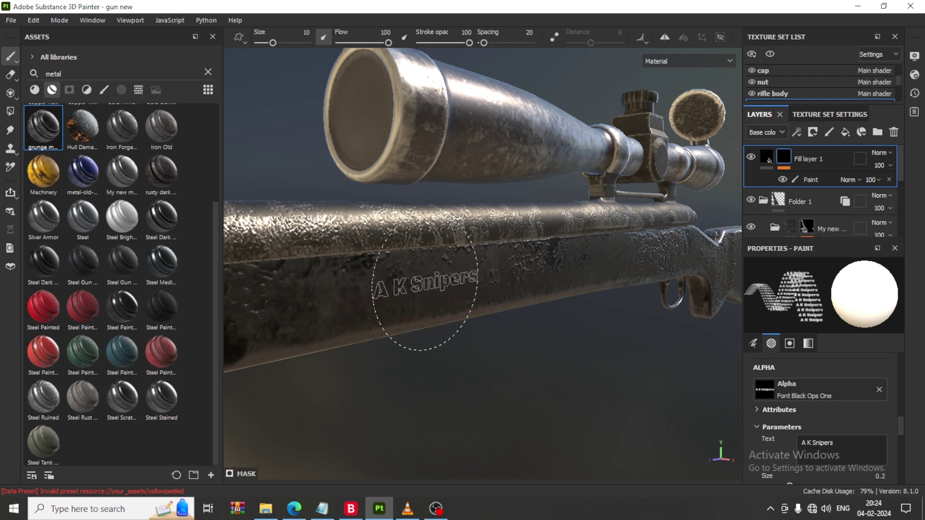
mouse_move(516, 277)
left_mouse_down("alt")
mouse_move(476, 274)
mouse_move(392, 315)
left_mouse_up("alt")
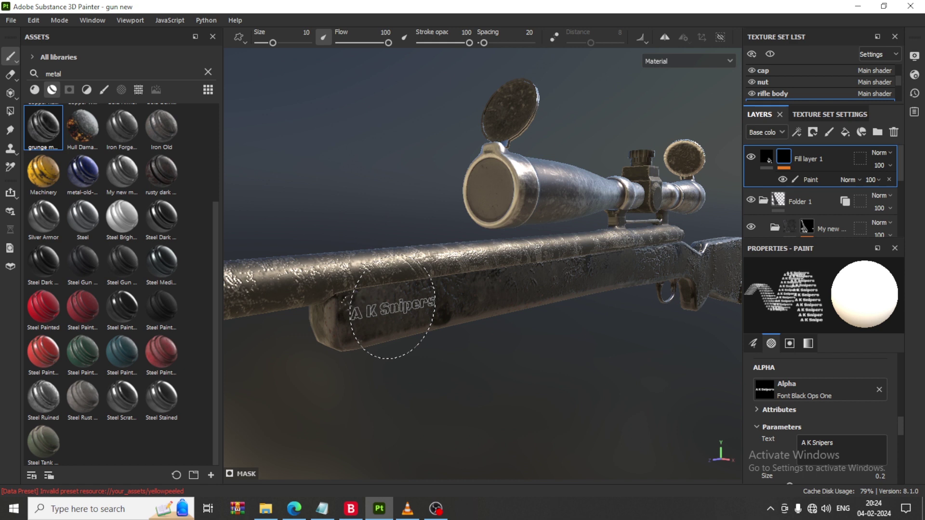
right_click_drag(392, 311, 414, 303, "ctrl")
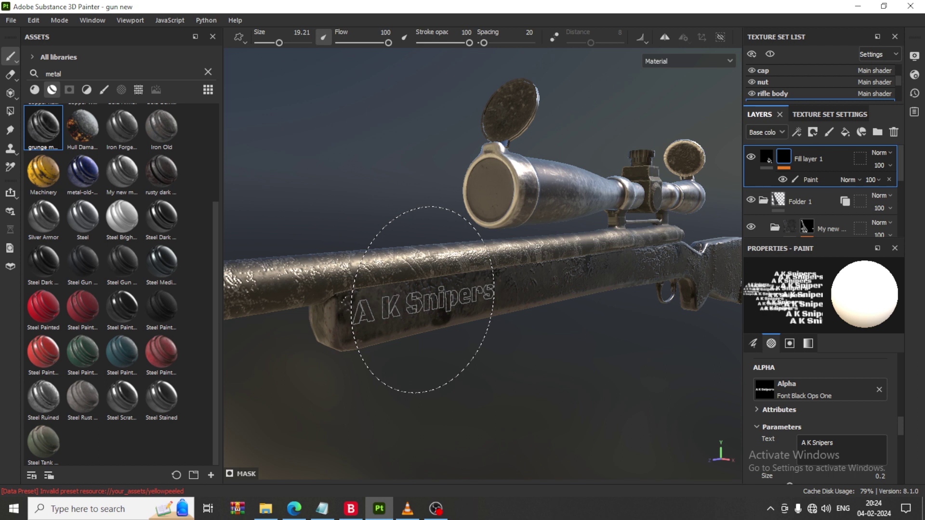
left_click(423, 299)
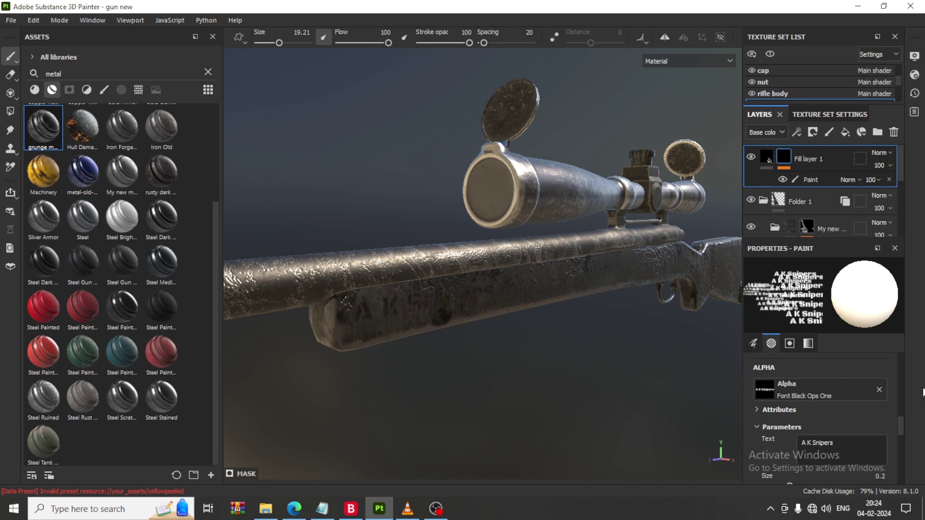
scroll(849, 433, "down", 2)
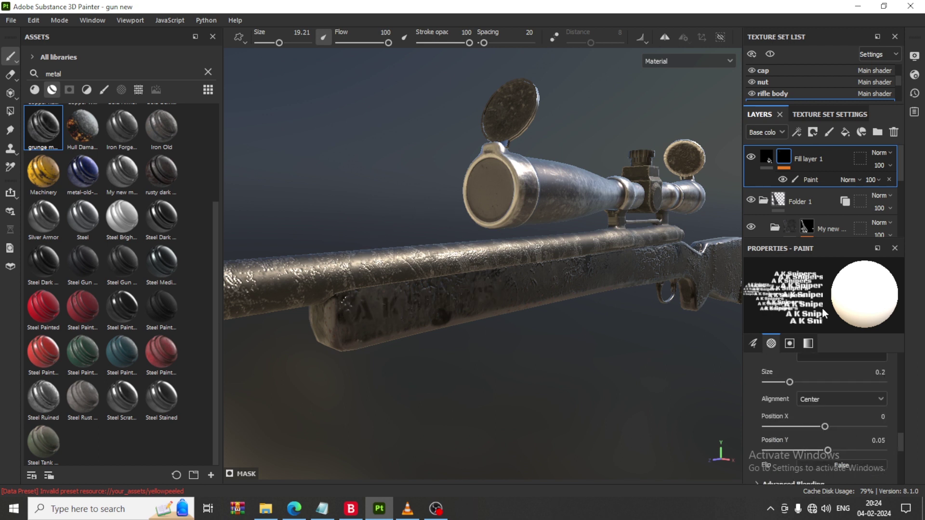
Raise Fill layer 1's Height to 0.206 so the lettering stands out in relief
left_click(771, 158)
scroll(848, 448, "down", 2)
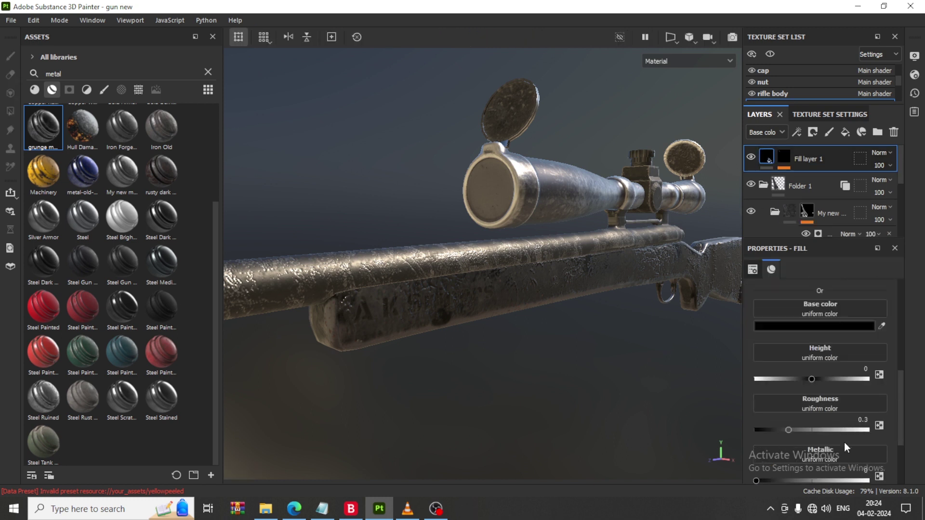
left_click_drag(812, 379, 828, 379)
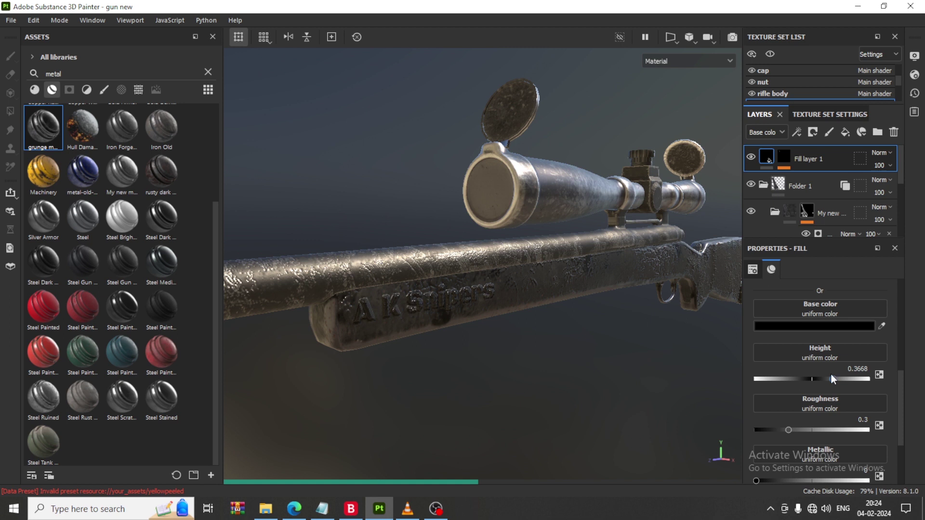
mouse_move(832, 374)
left_mouse_down()
mouse_move(814, 378)
mouse_move(824, 379)
left_mouse_up()
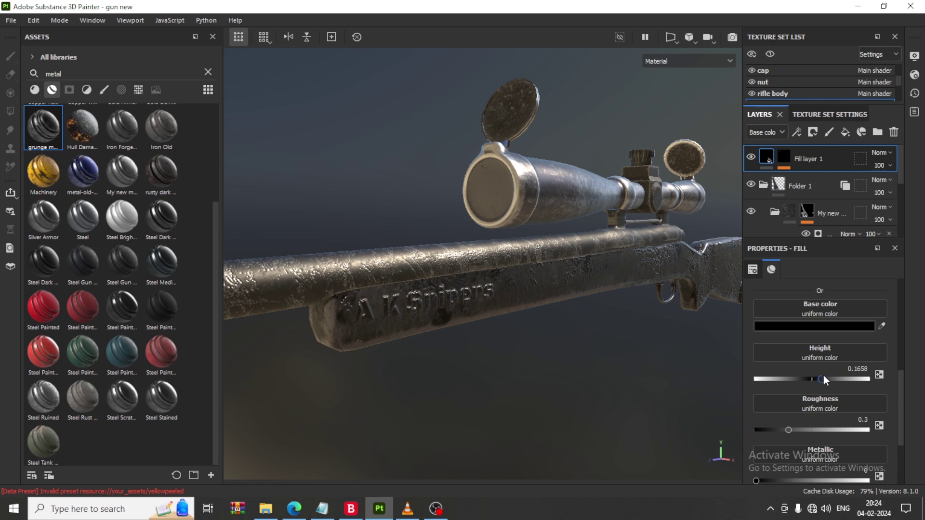
scroll(422, 321, "up", 1)
scroll(425, 322, "up", 1)
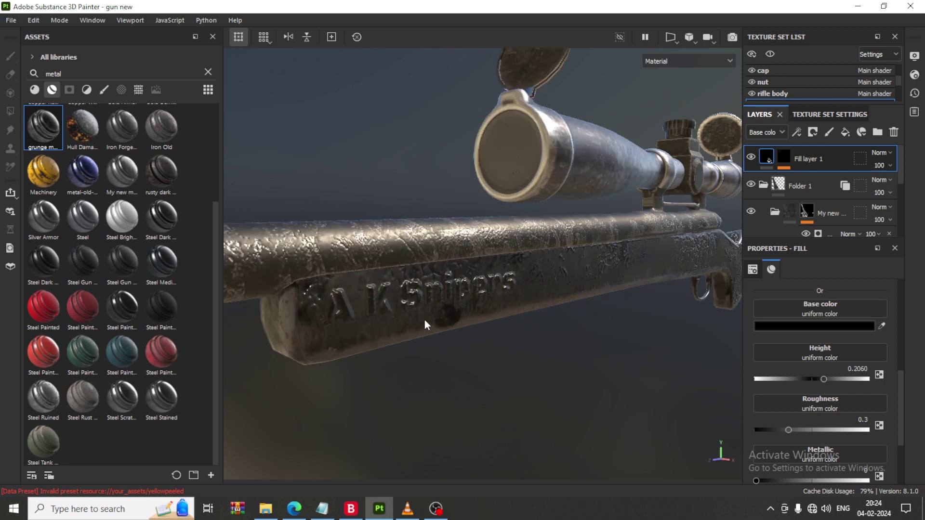
scroll(423, 320, "up", 1)
scroll(424, 319, "up", 1)
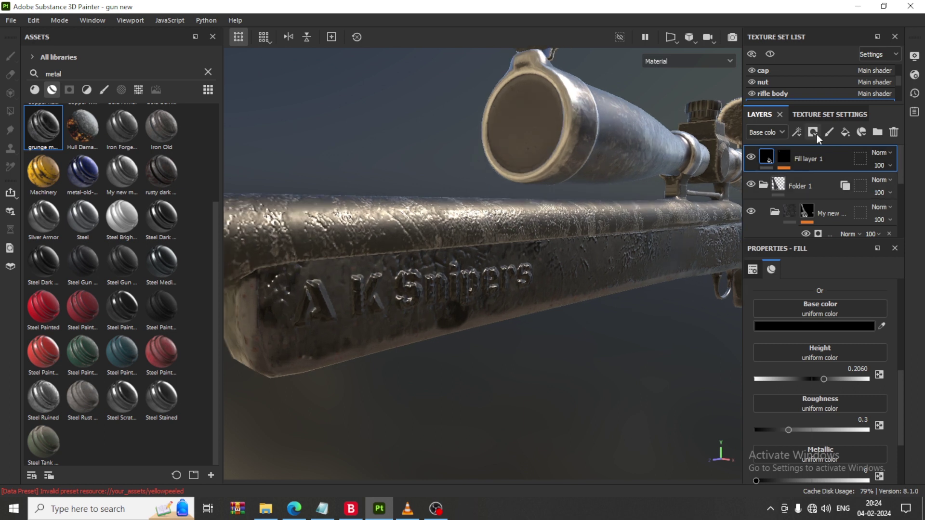
Save the project and set rifle body 2's texture set size to 2048
left_click(814, 114)
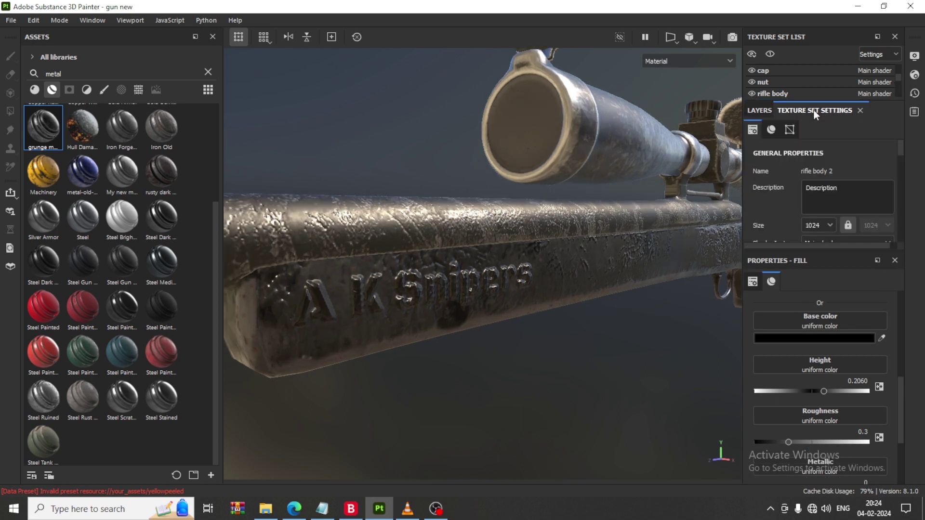
left_click(829, 226)
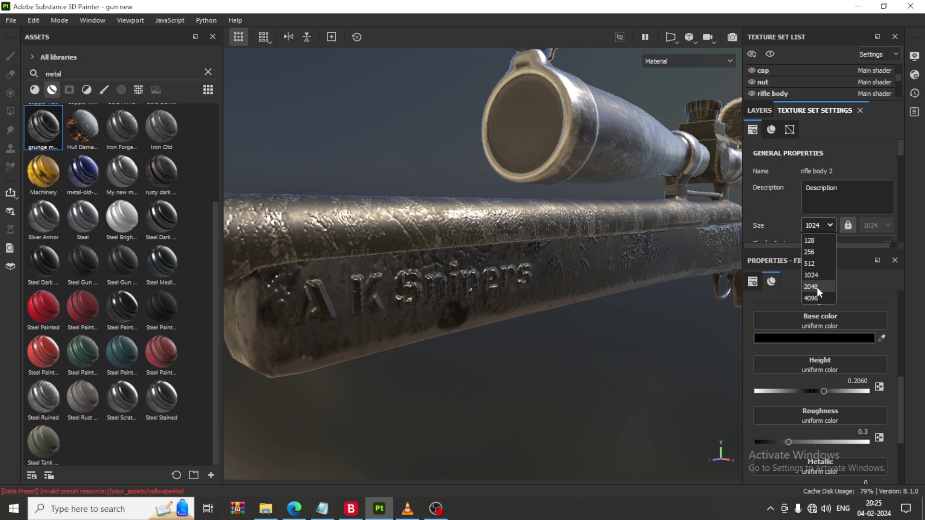
left_click(10, 20)
left_click(33, 114)
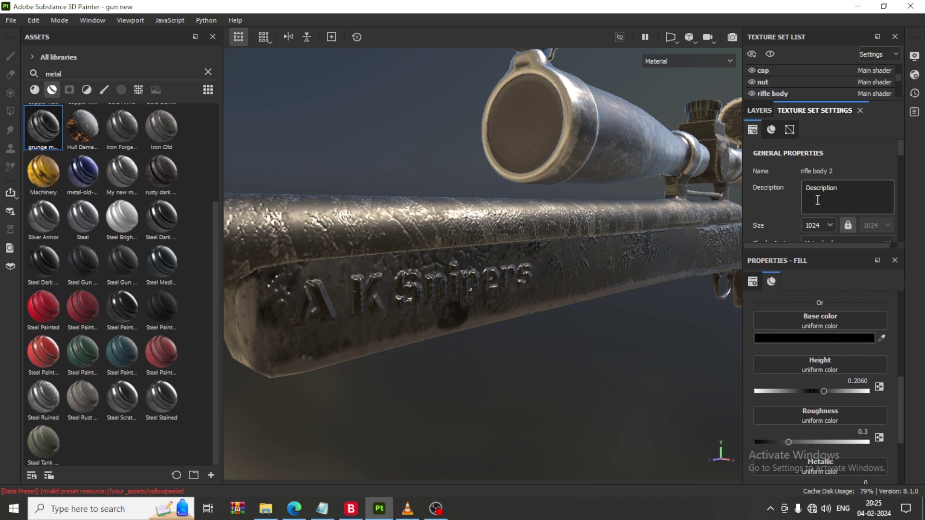
left_click(823, 225)
left_click(818, 287)
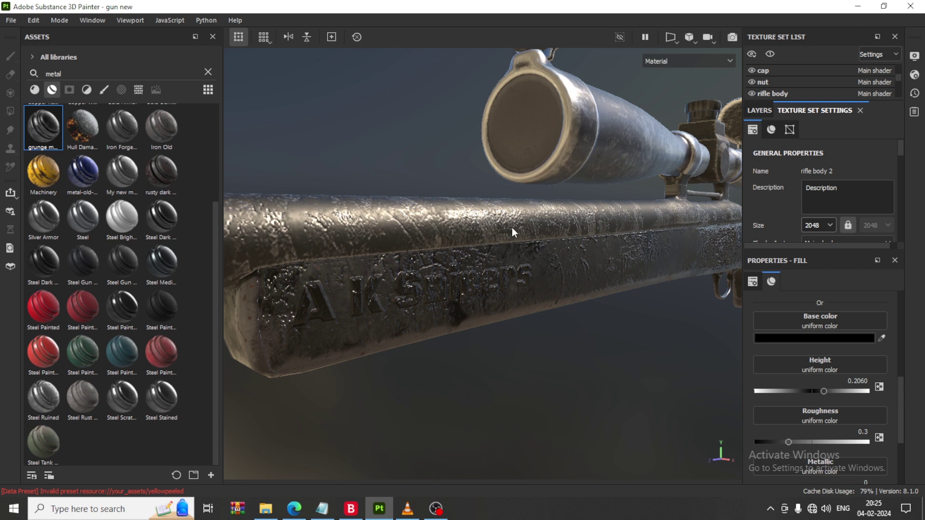
Set Fill layer 1's base colour to dark grey 2C2B2B for the lettering
scroll(527, 330, "down", 2)
scroll(526, 331, "down", 2)
scroll(527, 330, "down", 2)
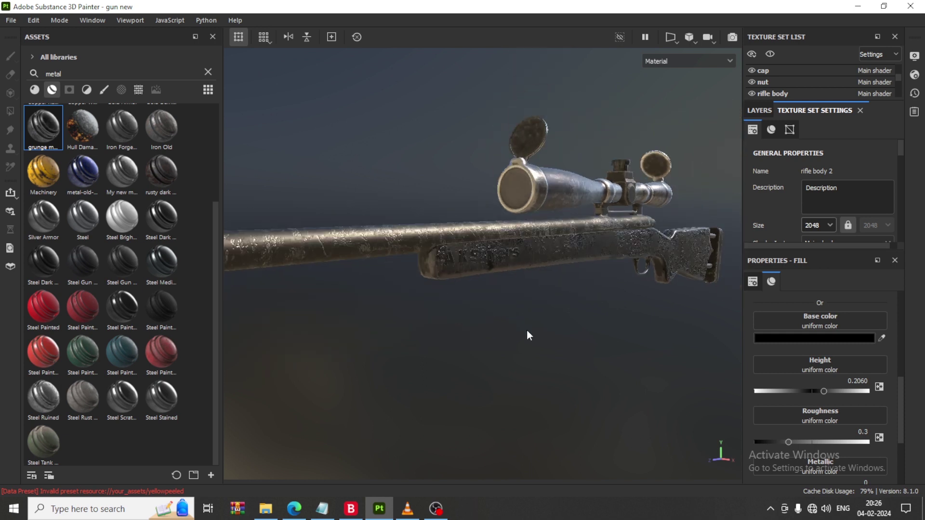
middle_click_drag(473, 289, 517, 301)
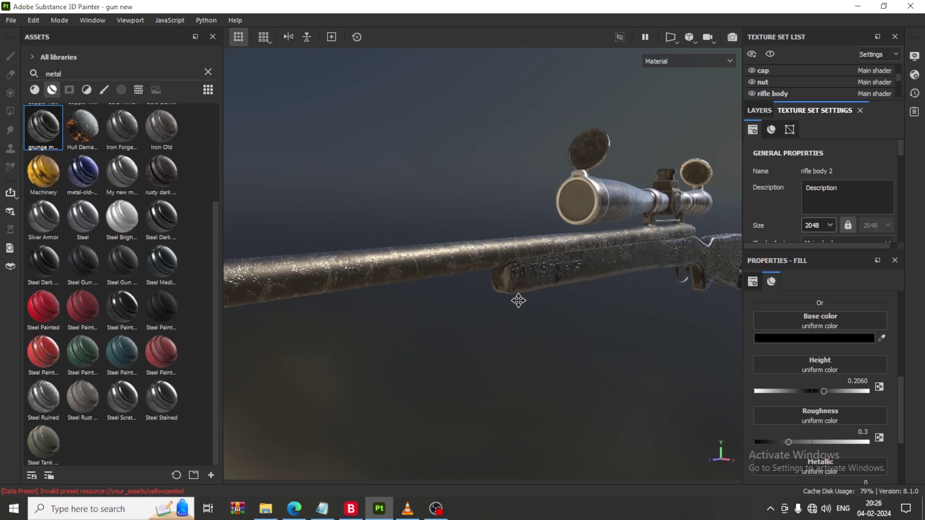
left_click(846, 338)
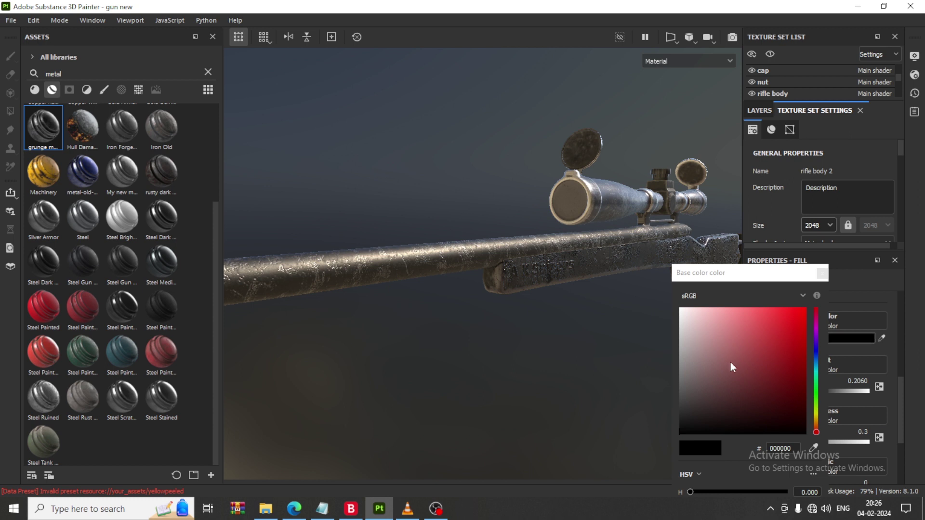
left_click(696, 372)
left_click(697, 371)
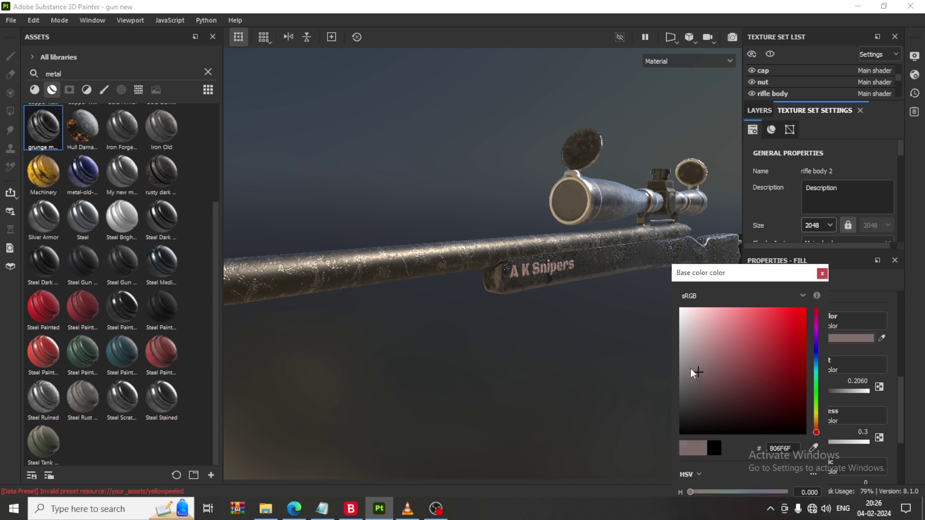
left_click_drag(689, 369, 683, 413)
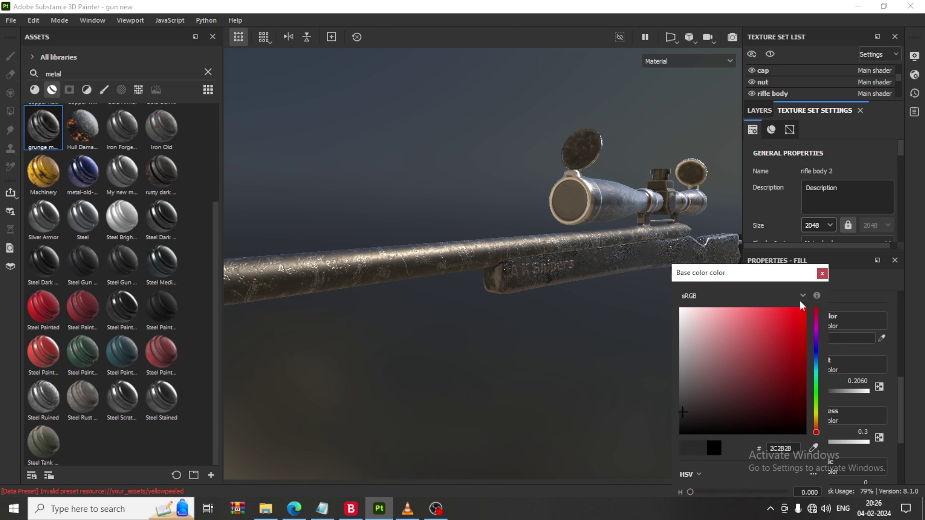
left_click(822, 274)
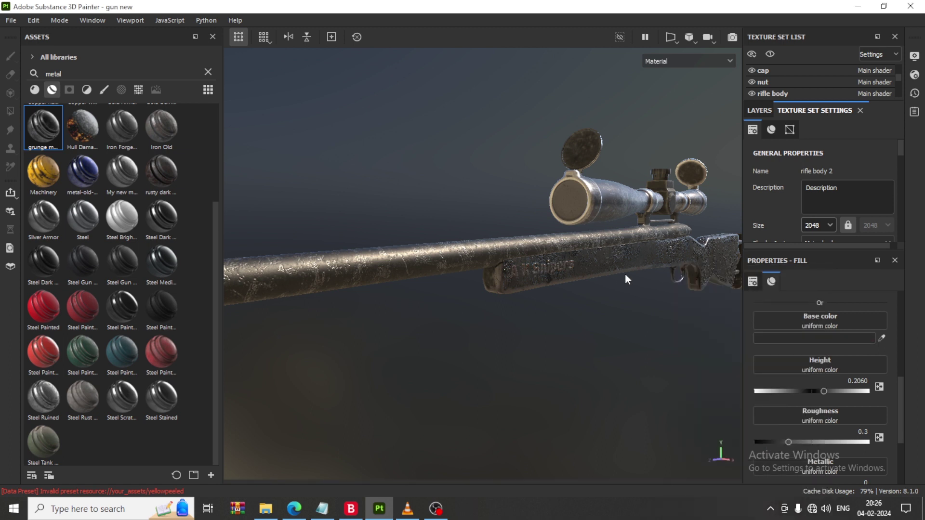
scroll(621, 274, "down", 2)
scroll(592, 272, "down", 2)
scroll(517, 260, "up", 1)
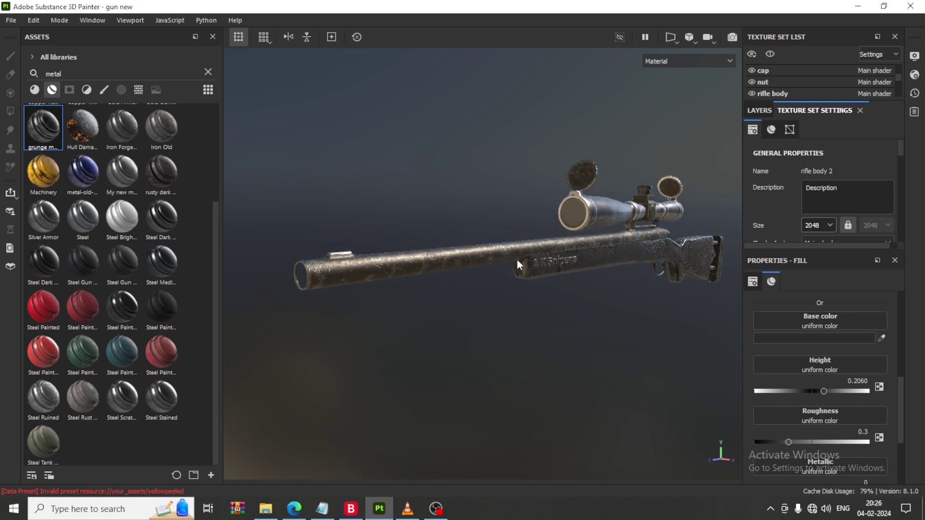
scroll(516, 260, "up", 2)
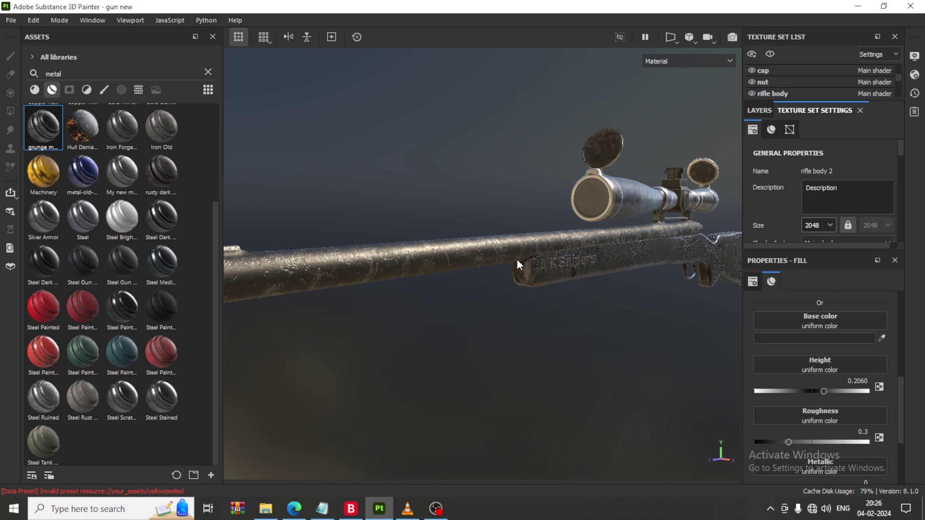
right_click_drag(517, 259, 457, 285, "shift")
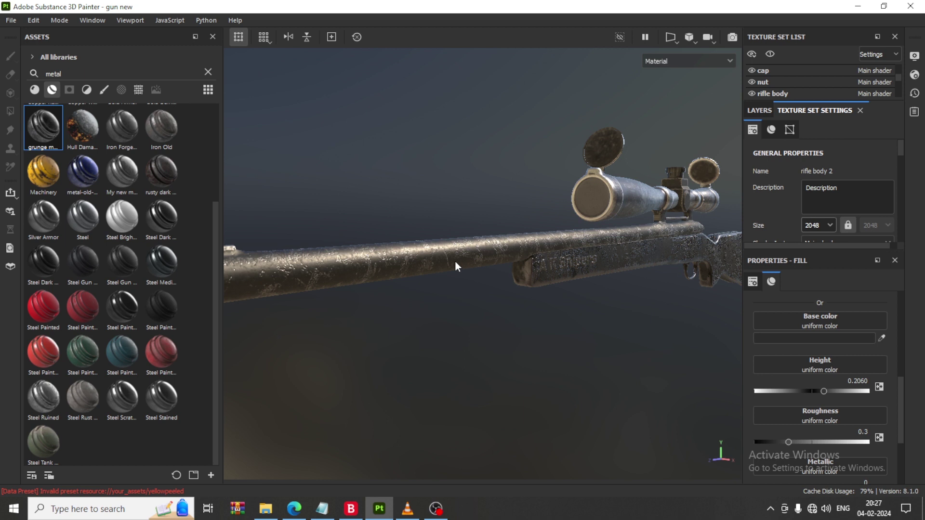
scroll(532, 318, "down", 3)
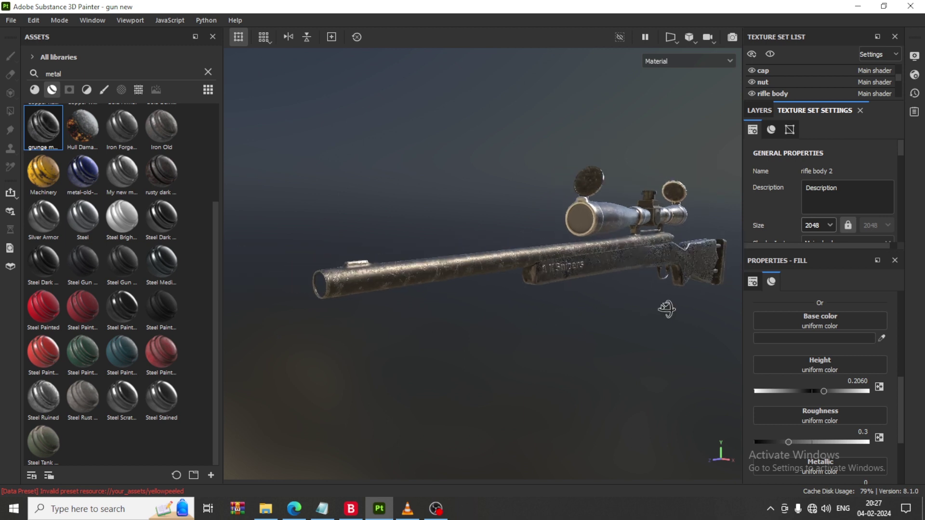
mouse_move(667, 309)
left_mouse_down("alt")
mouse_move(506, 264)
mouse_move(658, 300)
left_mouse_up("alt")
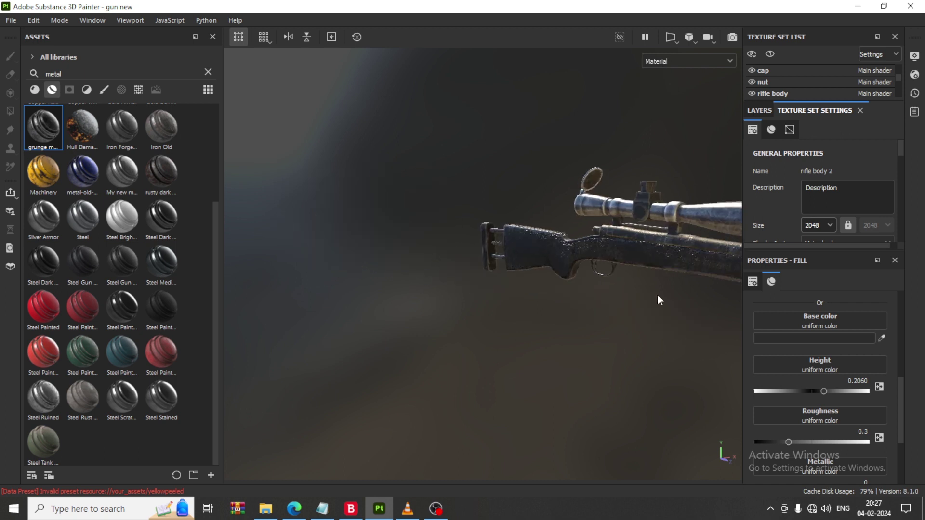
scroll(714, 244, "up", 3)
scroll(481, 270, "up", 2)
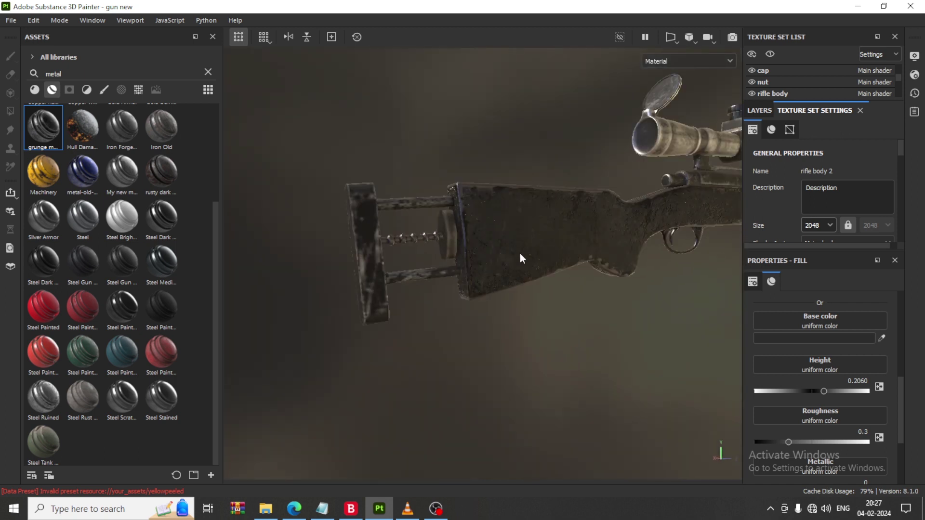
scroll(520, 253, "up", 3)
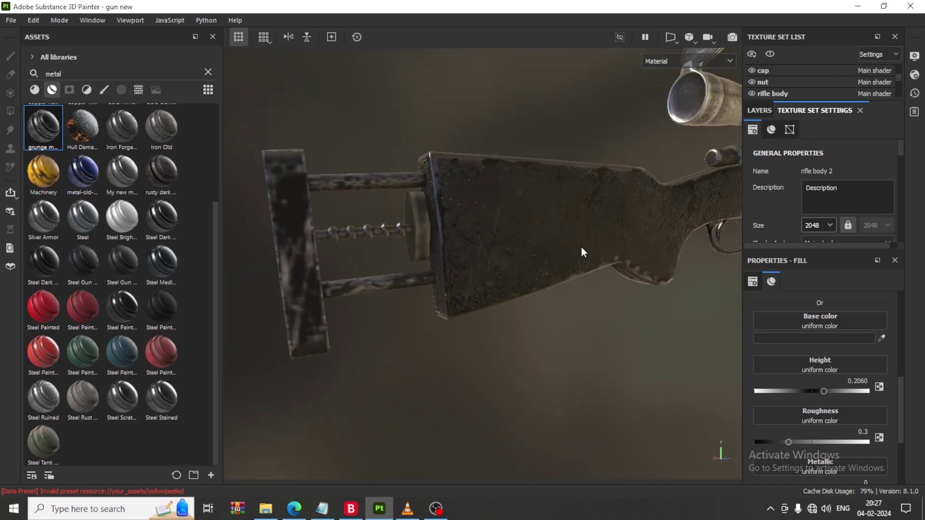
middle_click_drag(578, 251, 553, 290, "alt")
mouse_move(553, 290)
left_mouse_down("alt")
mouse_move(486, 326)
mouse_move(398, 316)
mouse_move(627, 305)
mouse_move(751, 326)
mouse_move(715, 343)
left_mouse_up("alt")
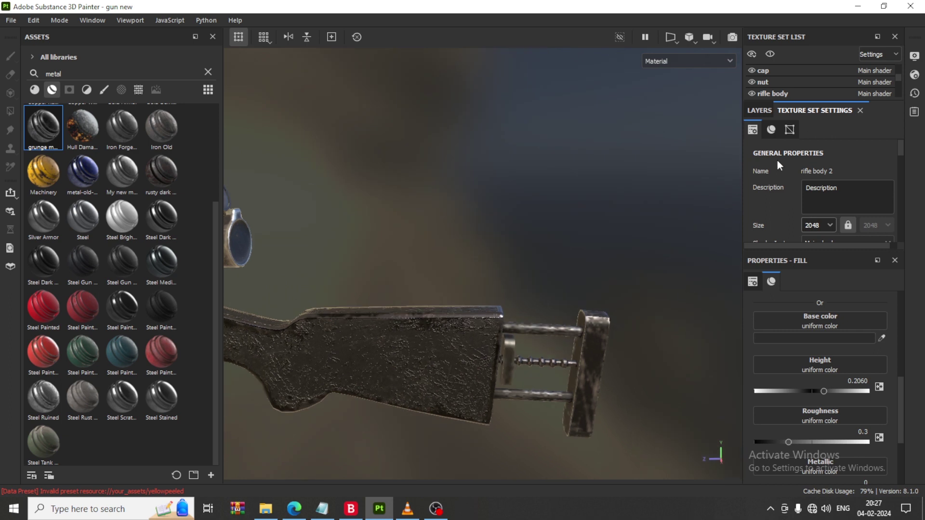
scroll(790, 80, "down", 2)
scroll(787, 80, "up", 2)
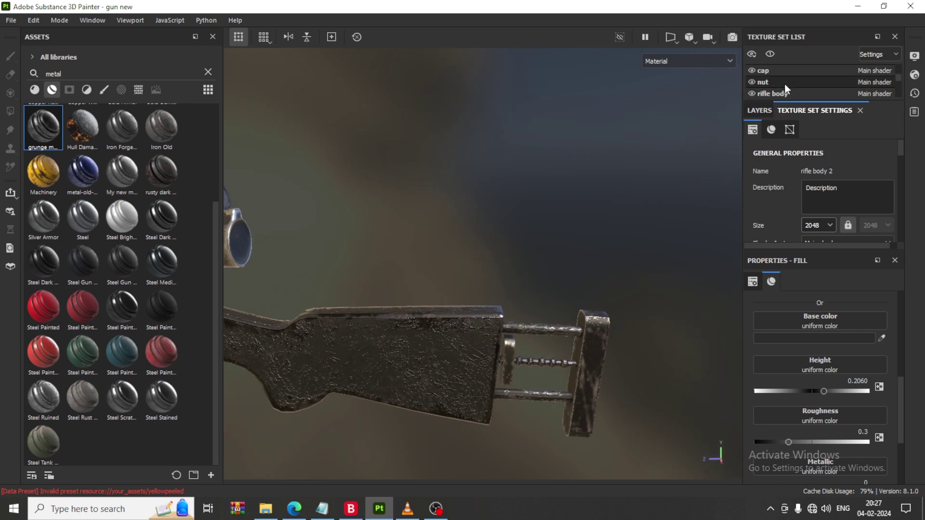
scroll(784, 83, "up", 2)
scroll(782, 83, "up", 1)
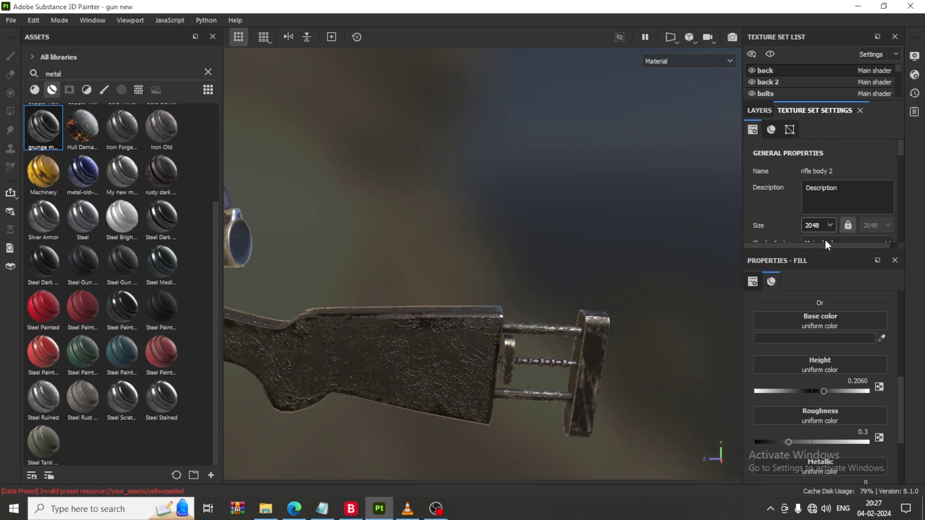
Set the back texture set's size to 2048 and view the scope and trigger
left_click(810, 226)
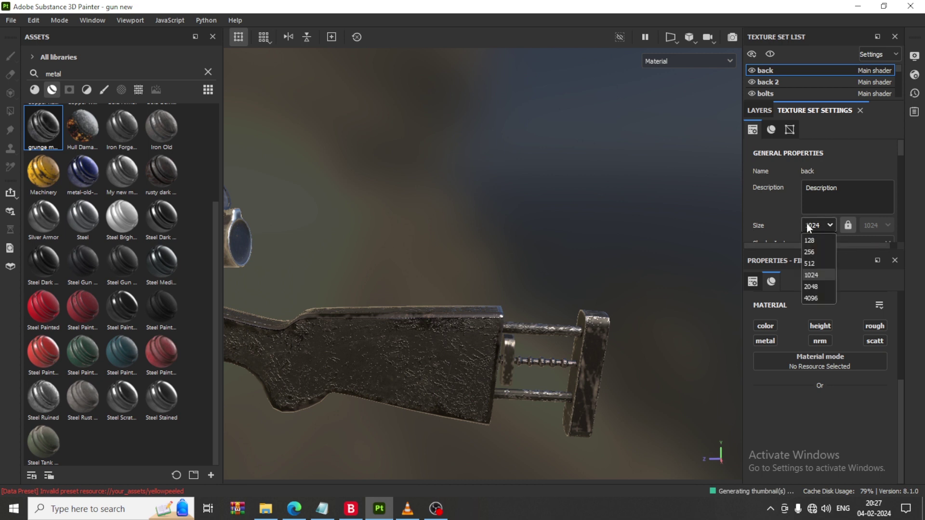
left_click(822, 286)
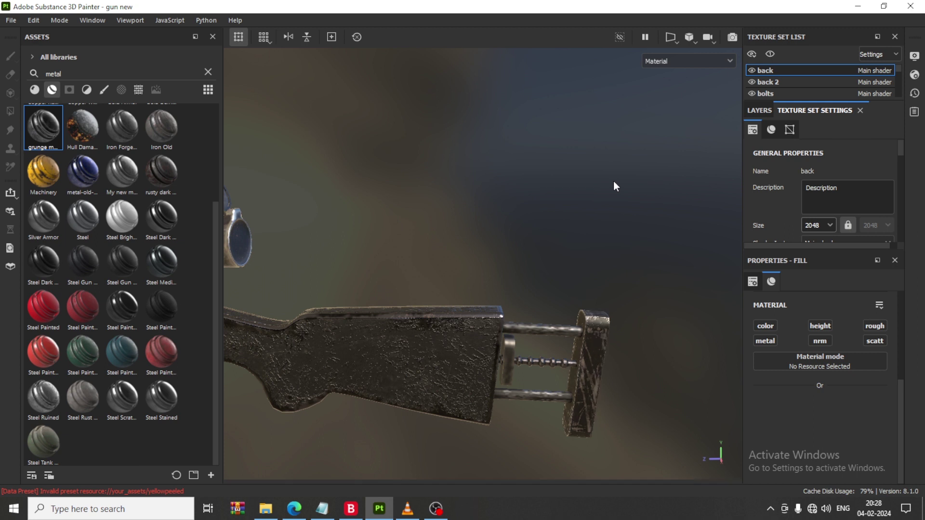
mouse_move(686, 192)
left_mouse_down("alt")
mouse_move(496, 287)
mouse_move(417, 300)
mouse_move(735, 275)
mouse_move(423, 370)
mouse_move(561, 363)
mouse_move(645, 342)
mouse_move(461, 295)
mouse_move(587, 374)
left_mouse_up("alt")
Orbit to a side view and drop the Hull Damage smart material onto the barrel
mouse_move(525, 377)
left_mouse_down("alt")
mouse_move(508, 320)
mouse_move(525, 316)
mouse_move(498, 271)
mouse_move(576, 273)
mouse_move(461, 233)
left_mouse_up("alt")
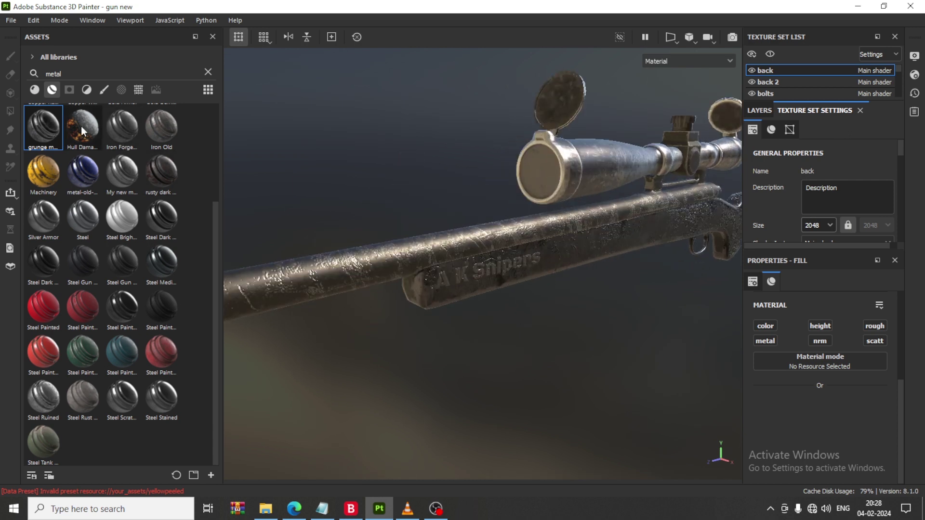
mouse_move(82, 126)
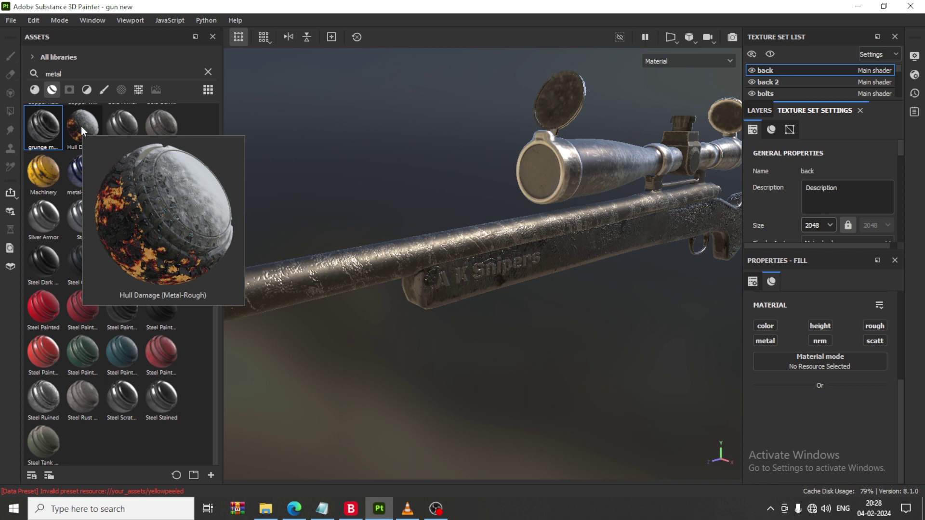
mouse_move(81, 126)
left_mouse_down()
mouse_move(200, 166)
mouse_move(341, 254)
mouse_move(389, 259)
left_mouse_up()
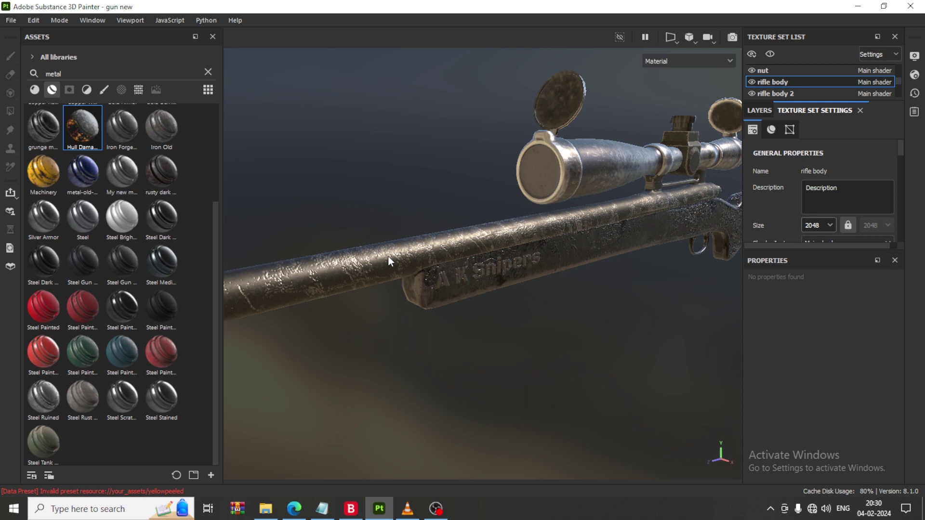
Delete the Hull Damage layer from the rifle body's layer stack
left_click(759, 110)
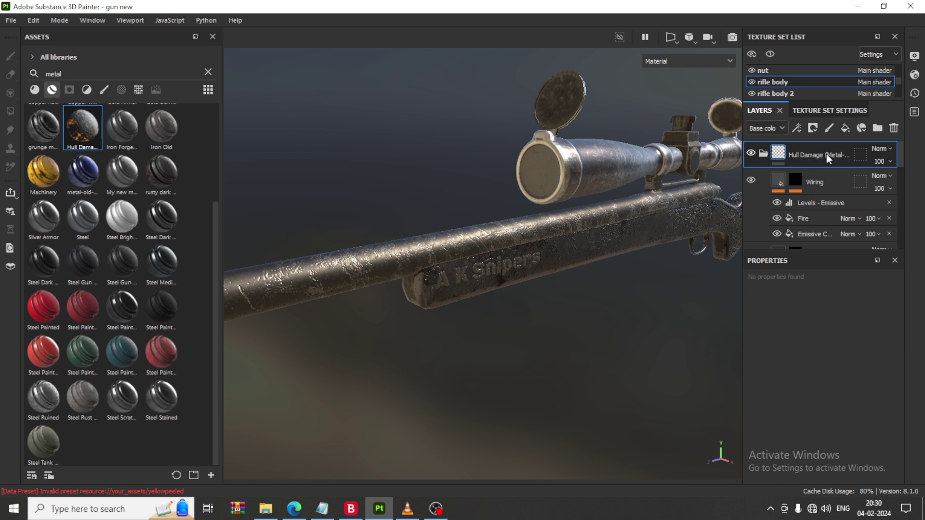
key("ctrl+z")
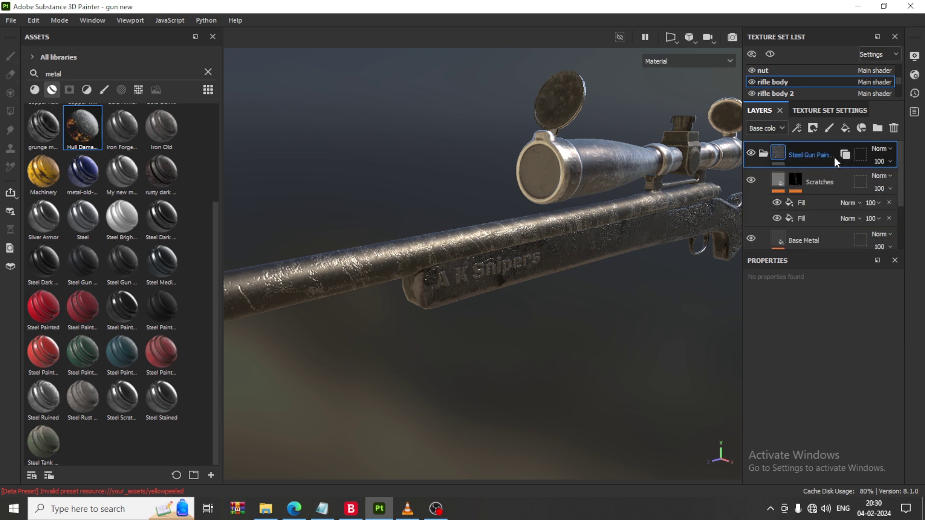
left_click(751, 153)
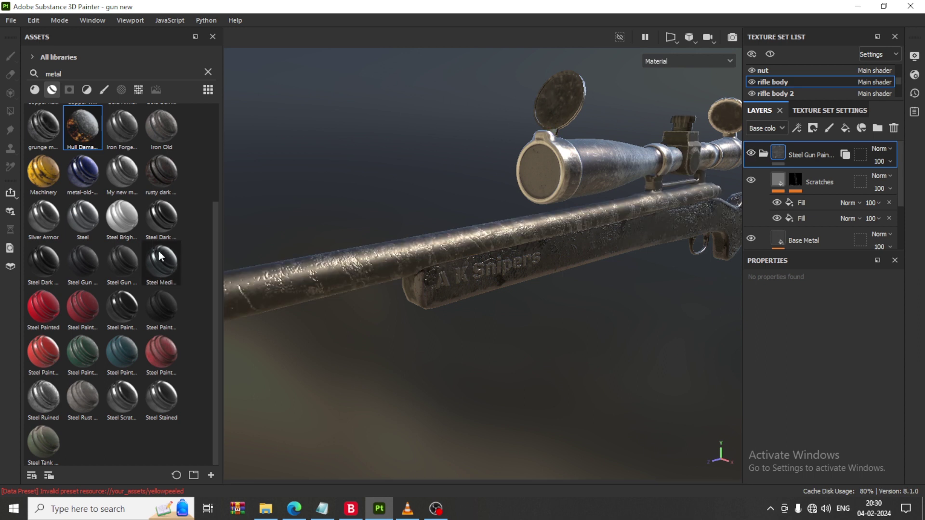
scroll(157, 311, "up", 3)
scroll(157, 319, "down", 3)
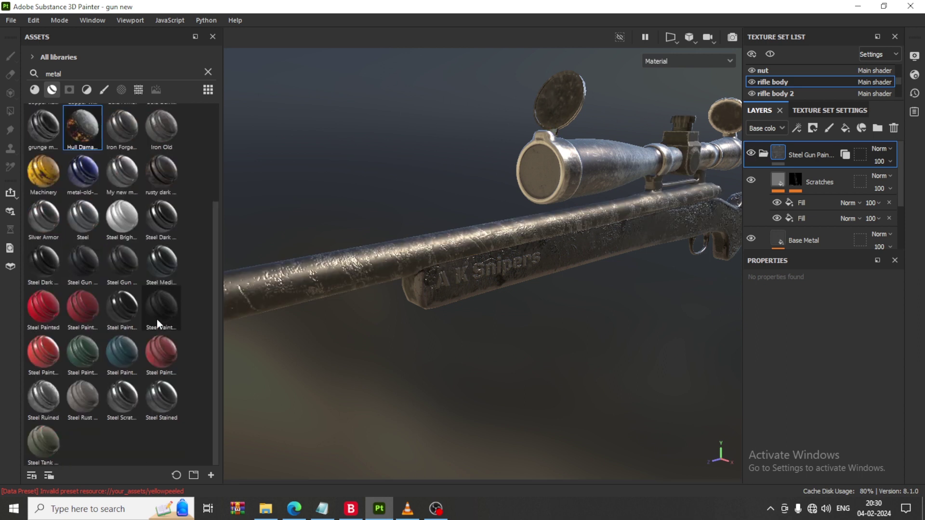
Switch the Assets filter to plain Materials and frame the rifle and scope
left_click(34, 90)
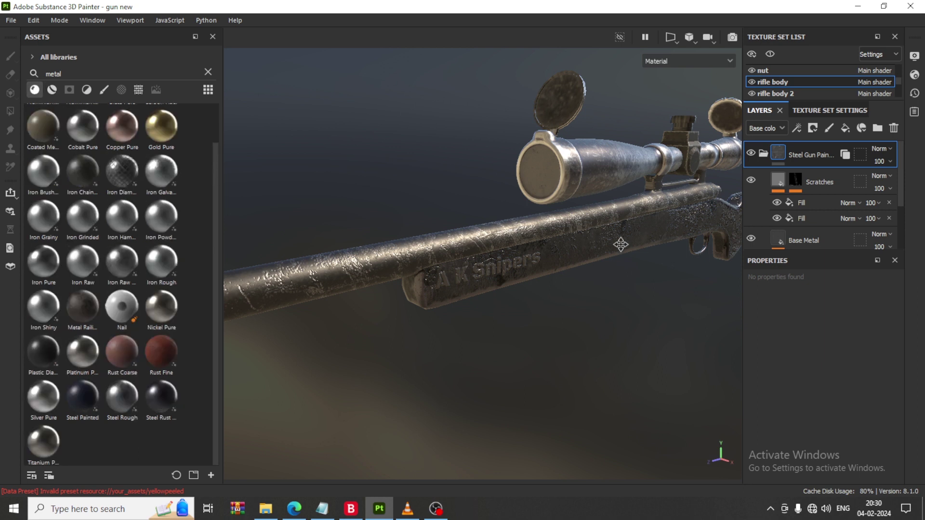
mouse_move(619, 244)
left_mouse_down("alt")
mouse_move(562, 308)
mouse_move(619, 247)
left_mouse_up("alt")
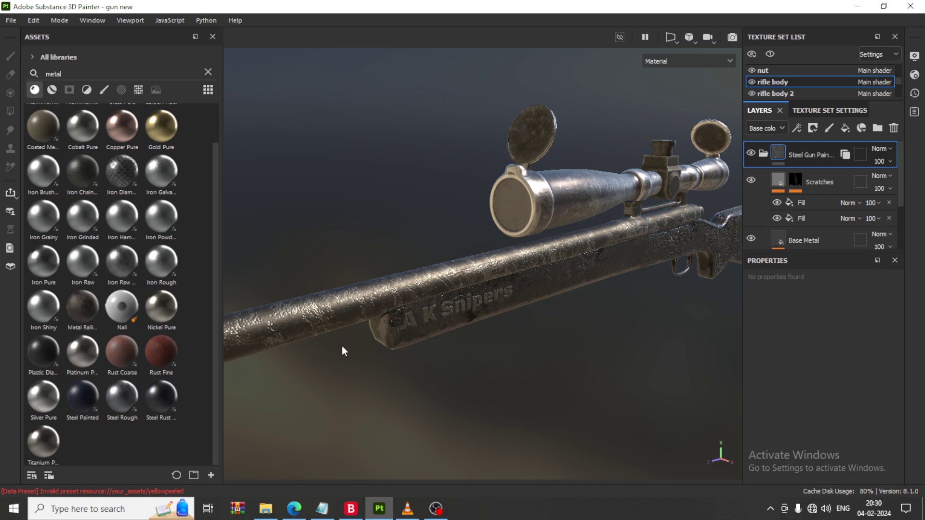
mouse_move(43, 397)
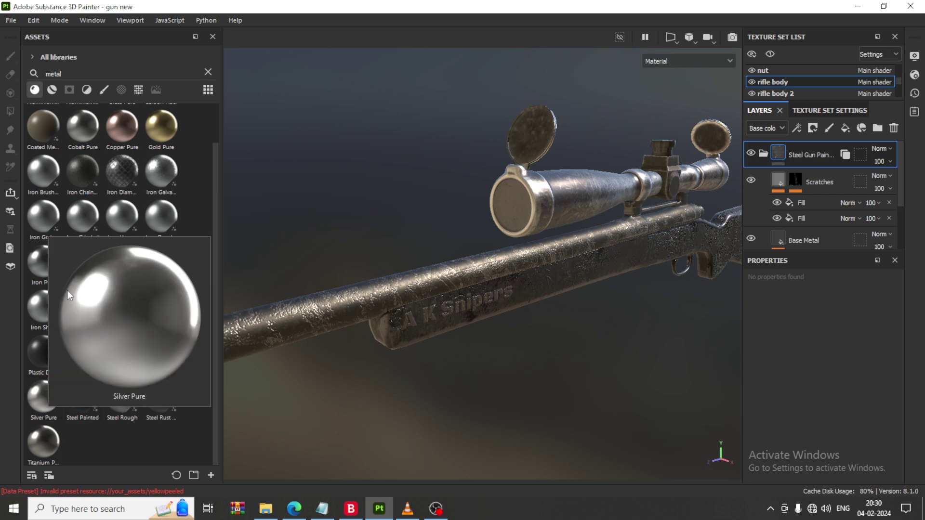
scroll(68, 289, "up", 1)
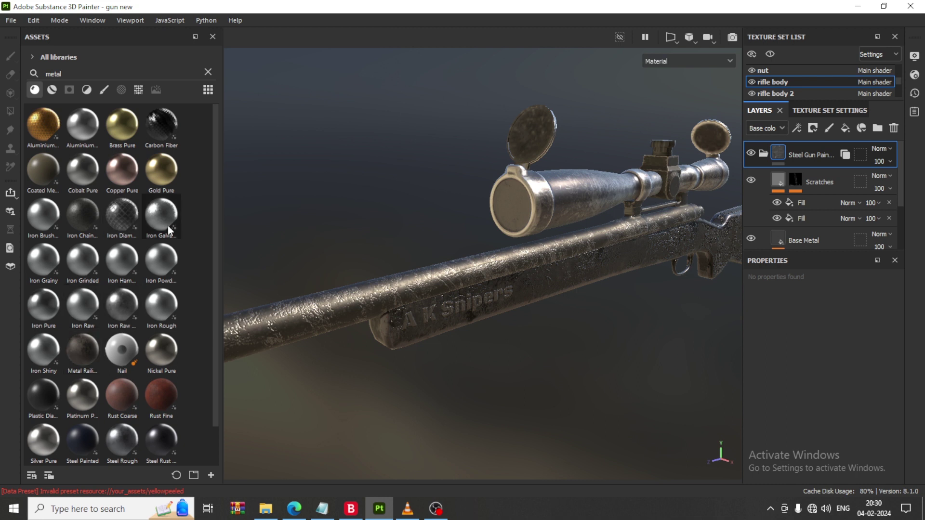
mouse_move(122, 169)
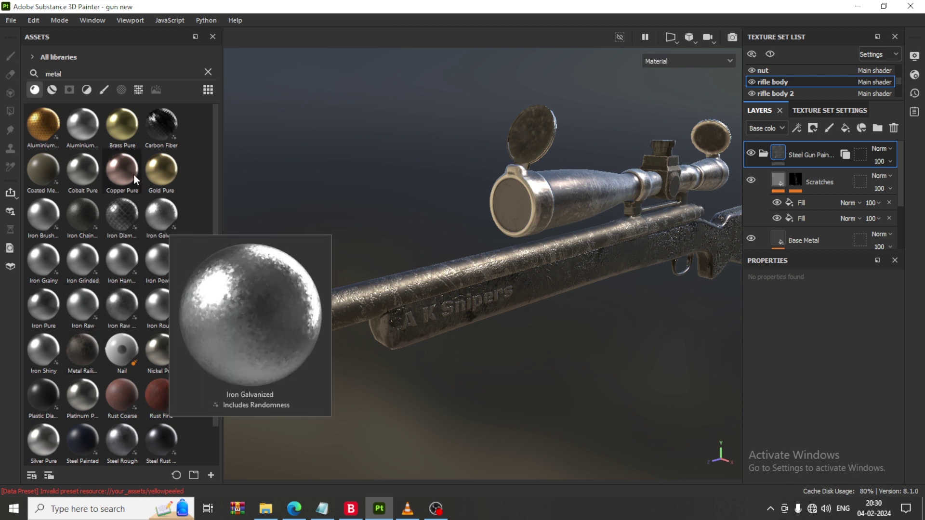
mouse_move(122, 126)
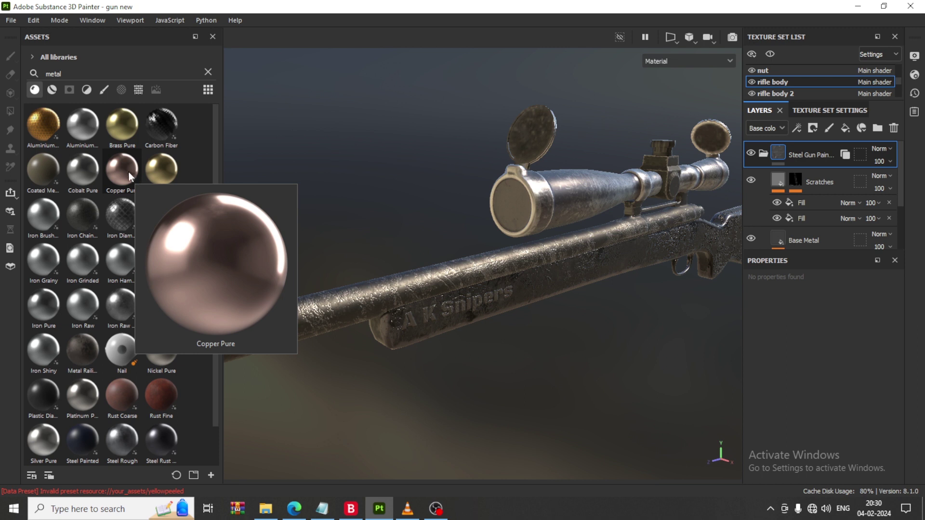
scroll(87, 350, "down", 1)
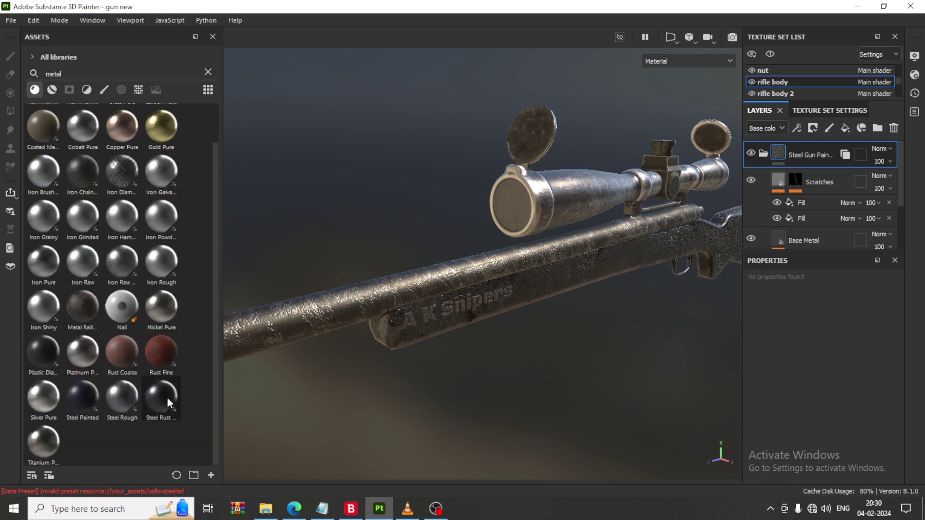
mouse_move(161, 439)
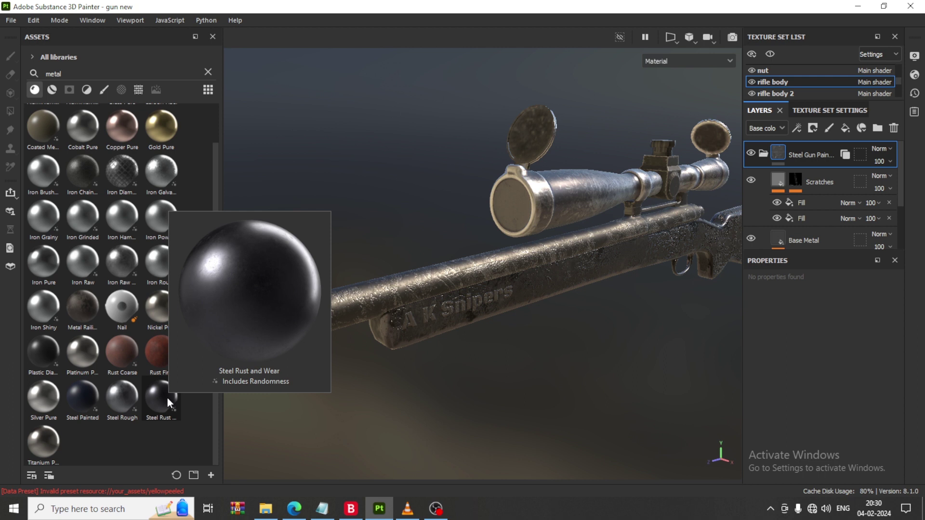
Try the Steel Rust and Wear material on the rifle, then delete that layer
mouse_move(166, 398)
left_mouse_down()
mouse_move(430, 254)
mouse_move(449, 277)
left_mouse_up()
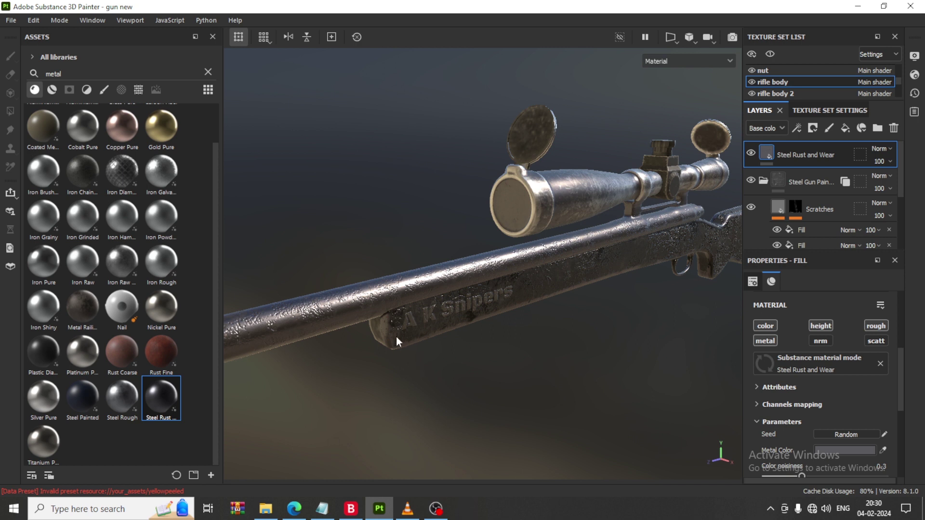
middle_click_drag(428, 329, 485, 308)
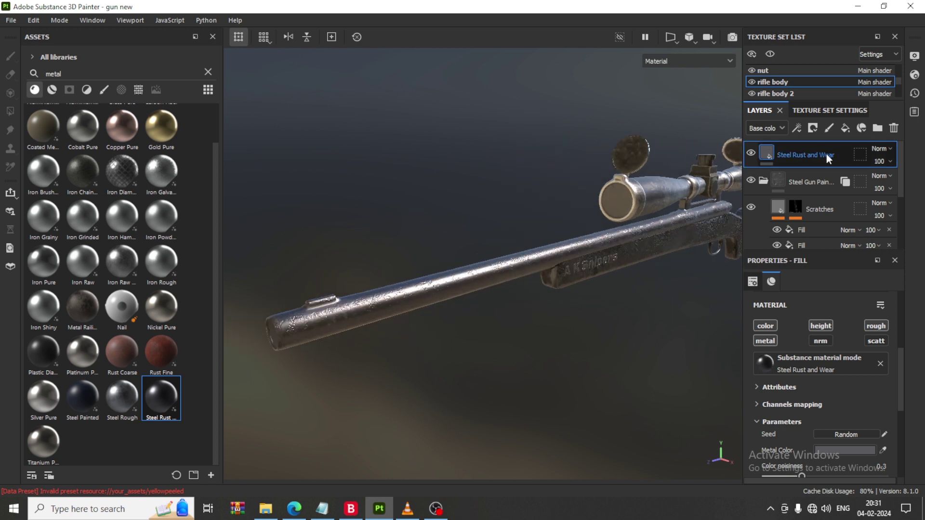
key("Delete")
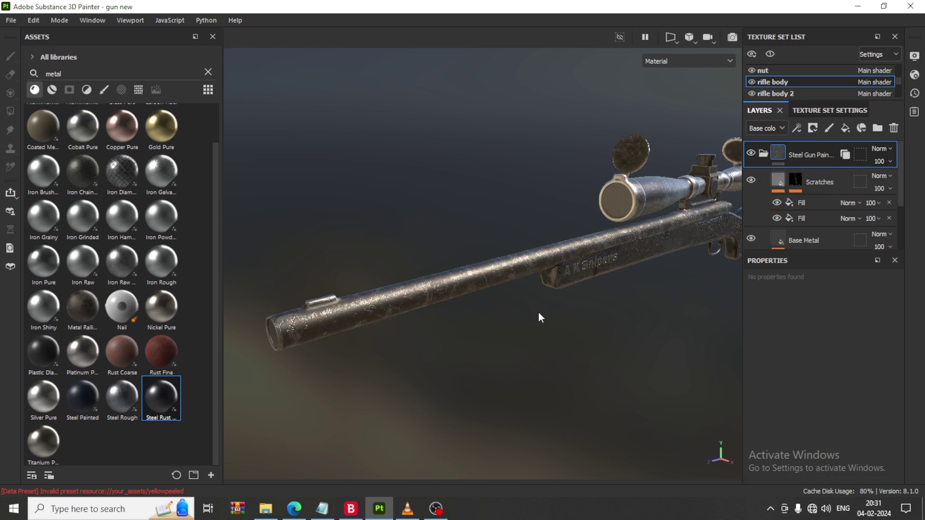
middle_click_drag(573, 286, 547, 293)
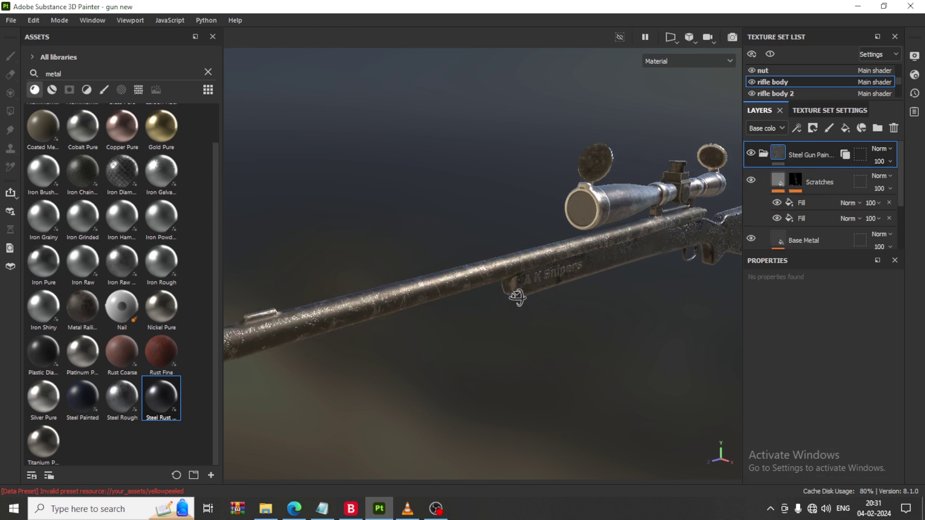
left_click_drag(516, 297, 553, 328, "alt")
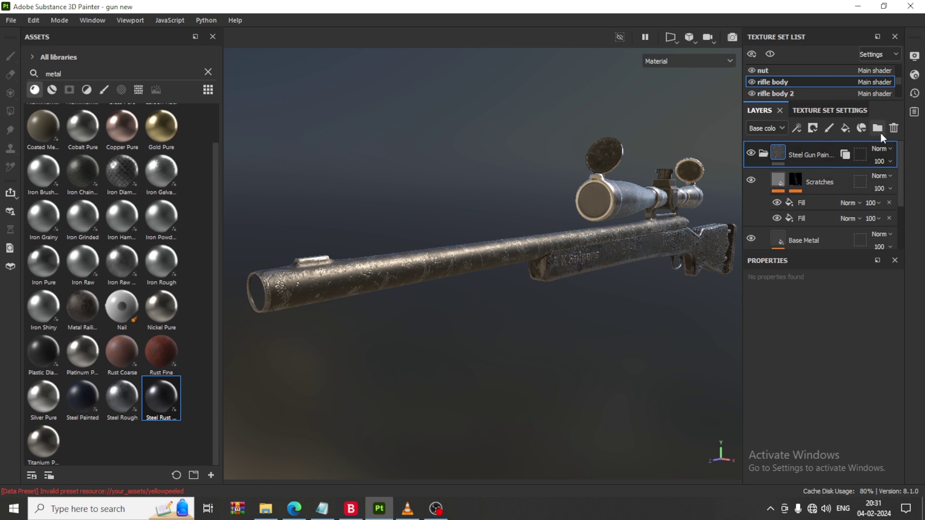
Lower the shader render quality to Low (16 spp)
left_click(915, 76)
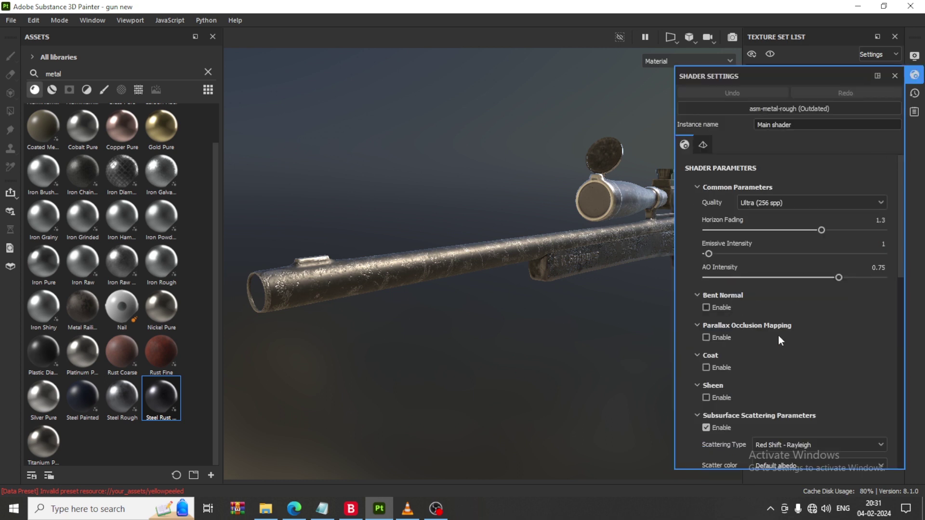
scroll(778, 336, "down", 1)
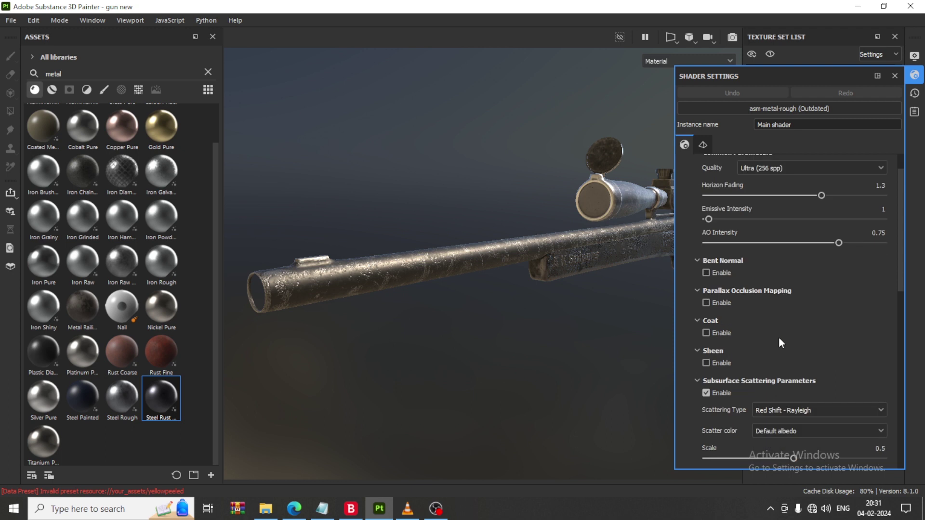
left_click(782, 170)
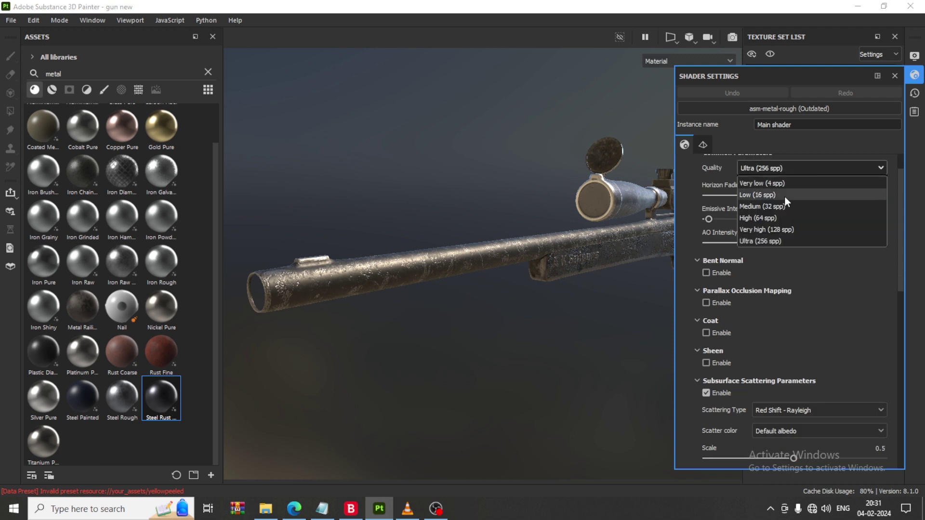
left_click(785, 198)
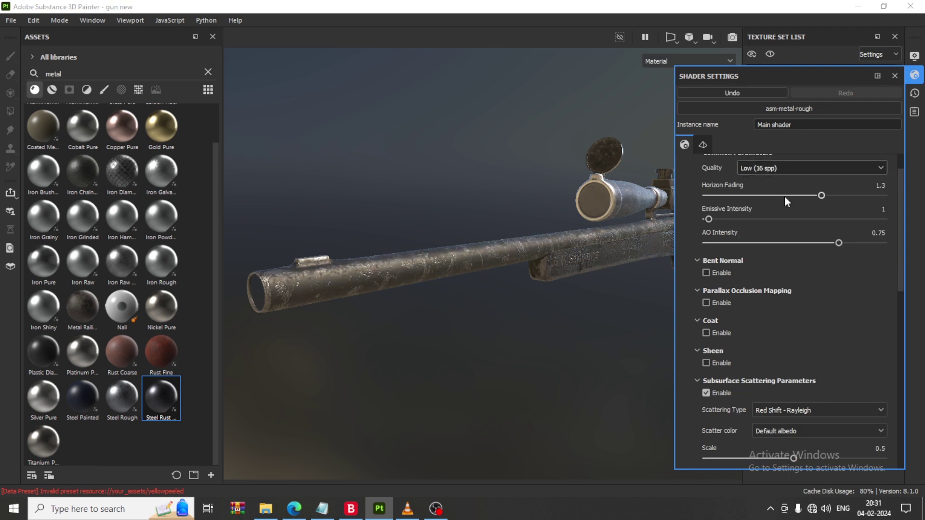
mouse_move(502, 322)
left_mouse_down("alt")
mouse_move(515, 341)
mouse_move(492, 312)
mouse_move(486, 322)
left_mouse_up("alt")
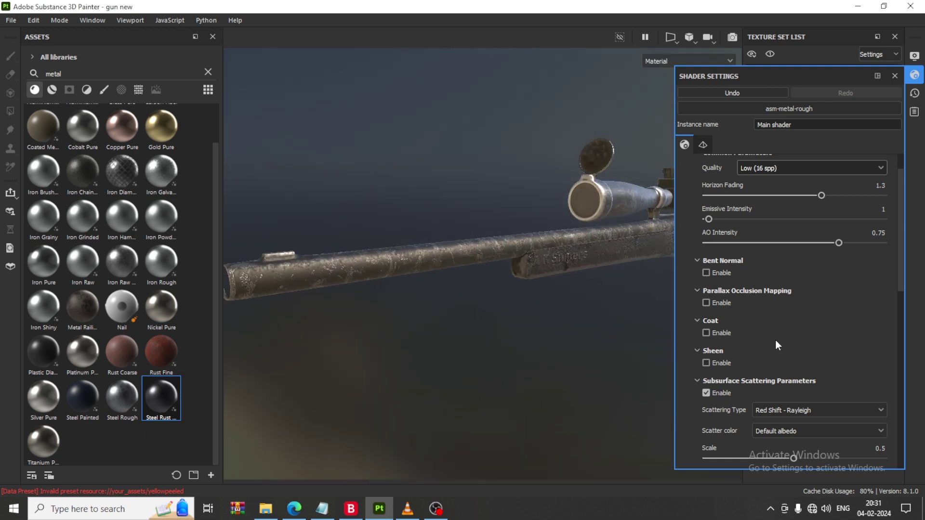
Test the coat layer and parallax occlusion mapping, leaving both turned off
left_click(706, 363)
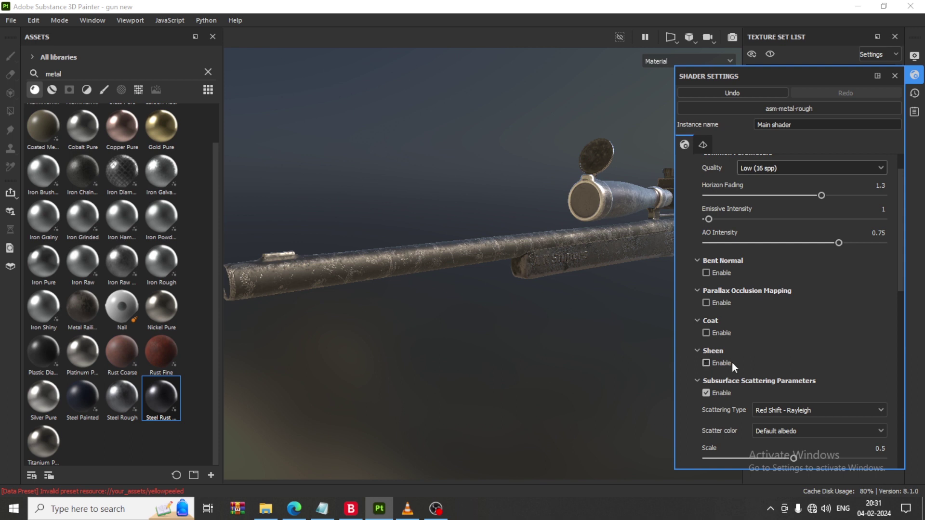
left_click(707, 335)
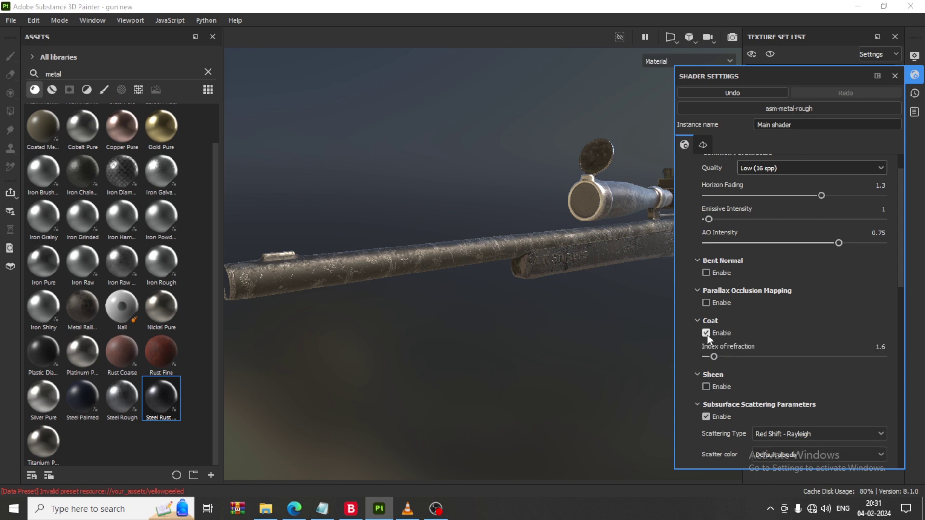
left_click(706, 333)
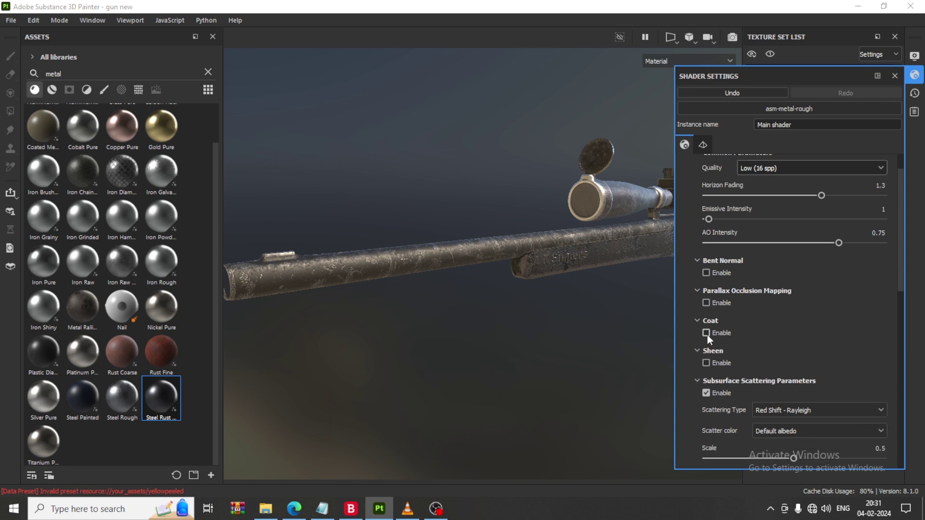
left_click(706, 302)
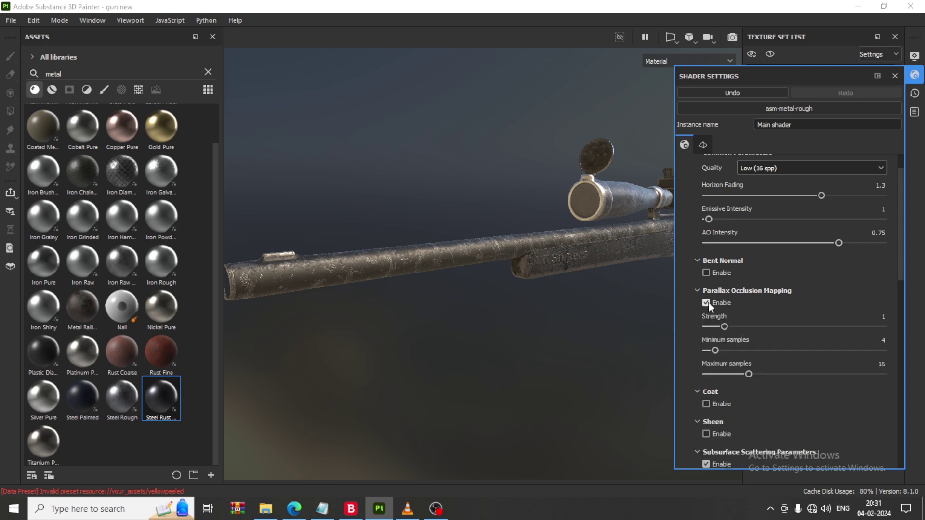
left_click(706, 302)
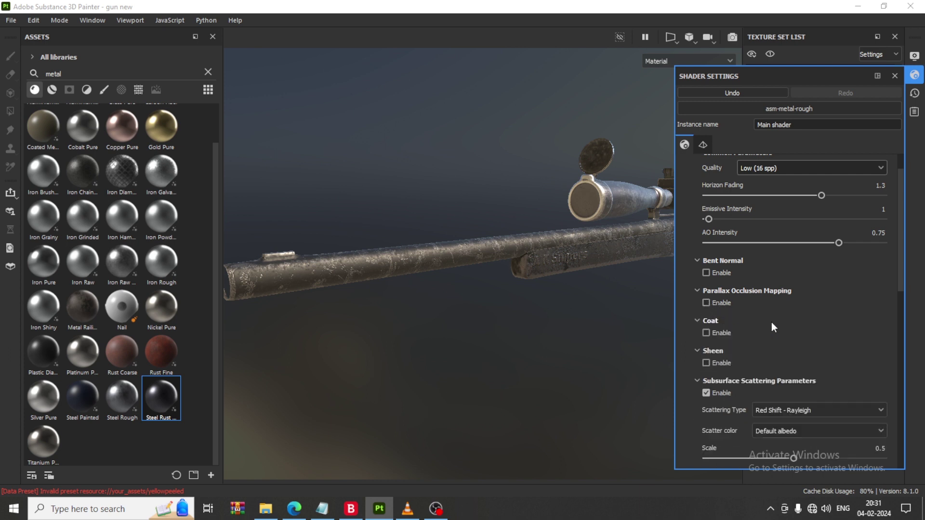
Test a higher displacement strength, then reset Displacement Scale to 0
scroll(787, 339, "down", 3)
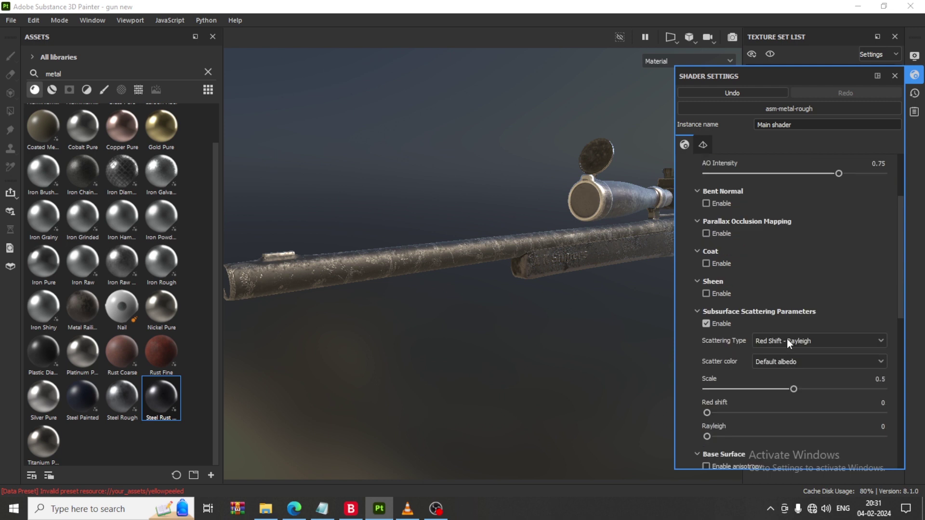
scroll(787, 339, "down", 1)
scroll(787, 339, "down", 2)
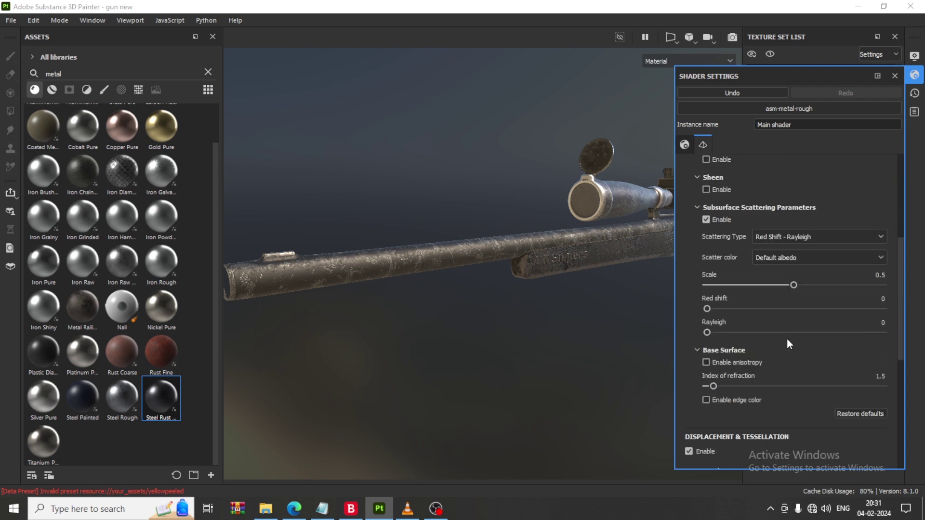
scroll(787, 339, "down", 3)
scroll(787, 339, "down", 3)
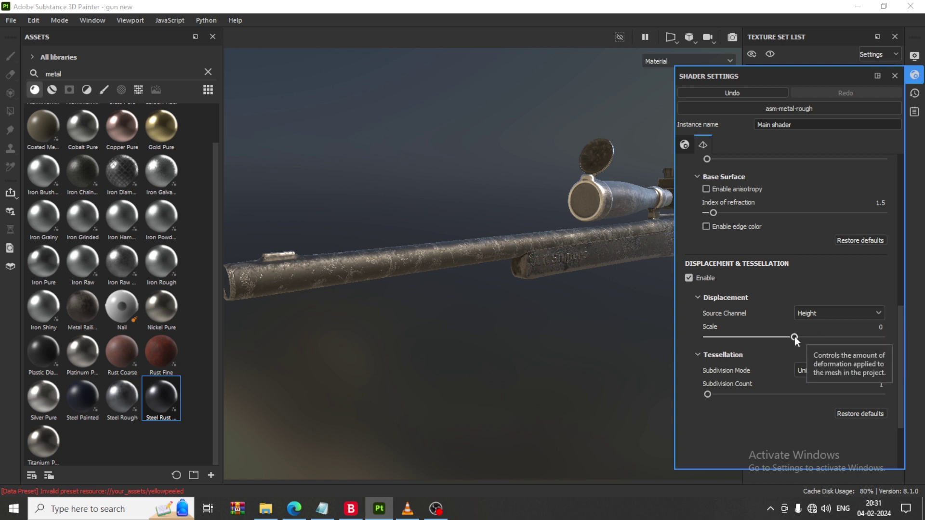
mouse_move(794, 337)
left_mouse_down()
mouse_move(808, 337)
mouse_move(779, 337)
left_mouse_up()
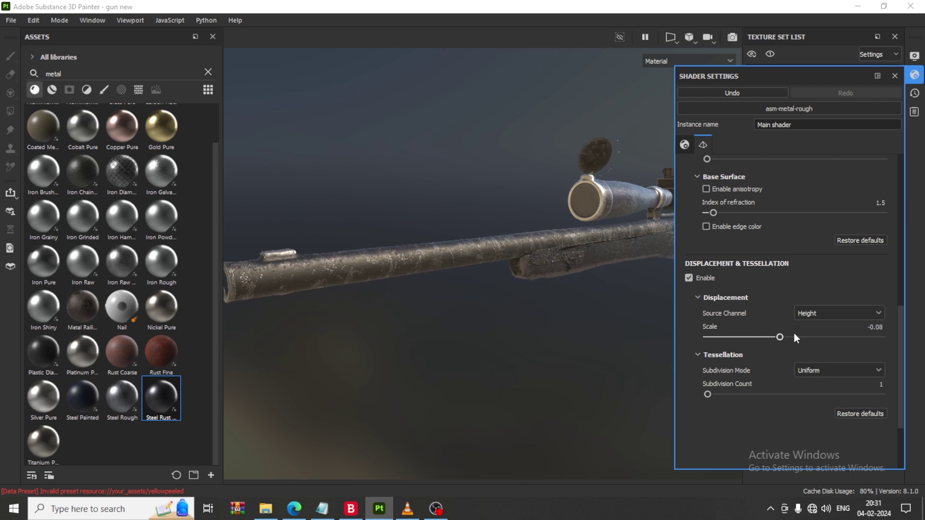
left_click(883, 327)
type("0")
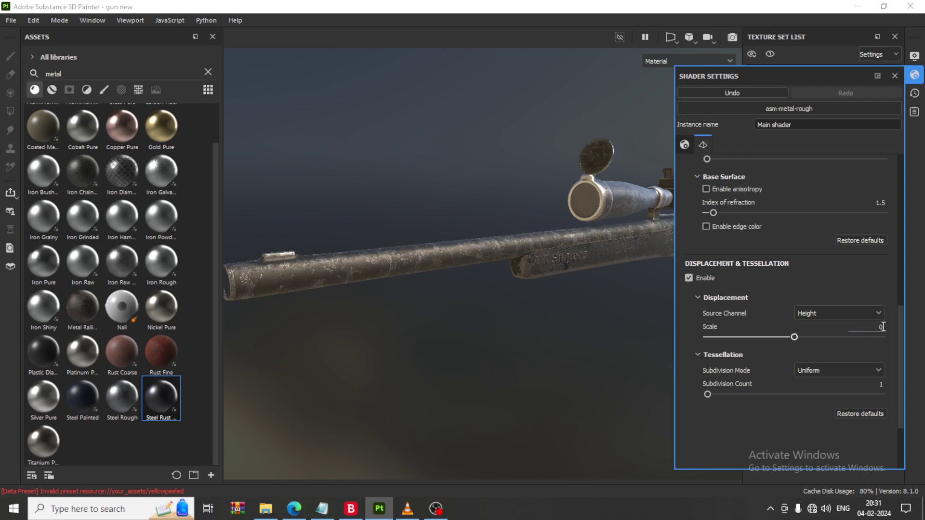
mouse_move(573, 273)
left_mouse_down("alt")
mouse_move(483, 313)
mouse_move(602, 360)
left_mouse_up("alt")
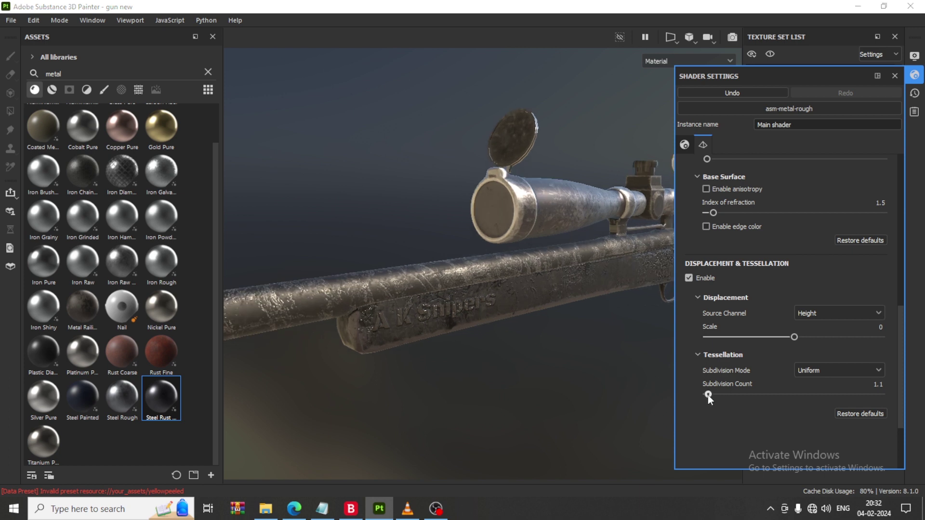
Set tessellation subdivision count to 1 and rotate the view and lighting around the rifle
mouse_move(707, 395)
left_mouse_down()
mouse_move(728, 395)
mouse_move(705, 395)
left_mouse_up()
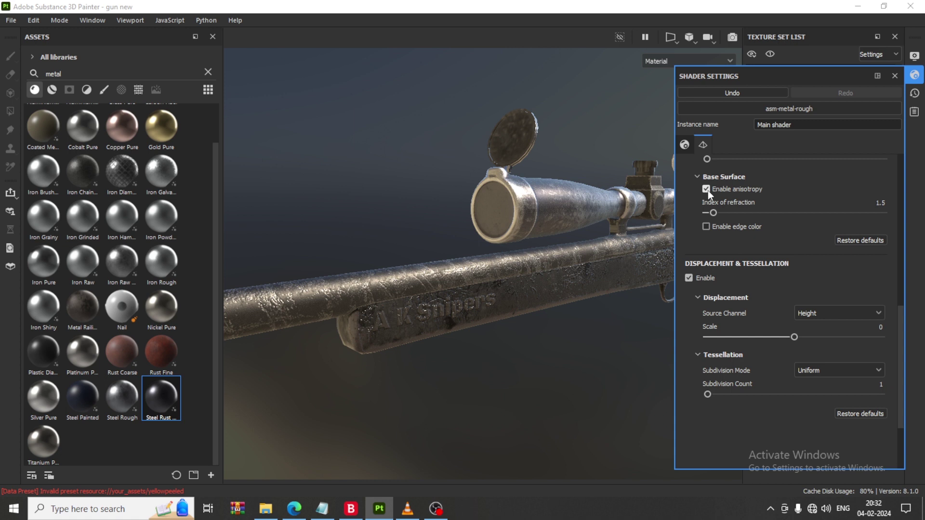
mouse_move(434, 341)
left_mouse_down("alt")
mouse_move(551, 295)
mouse_move(543, 311)
mouse_move(456, 274)
mouse_move(467, 294)
mouse_move(411, 289)
mouse_move(457, 300)
left_mouse_up("alt")
right_click_drag(528, 255, 559, 261, "shift")
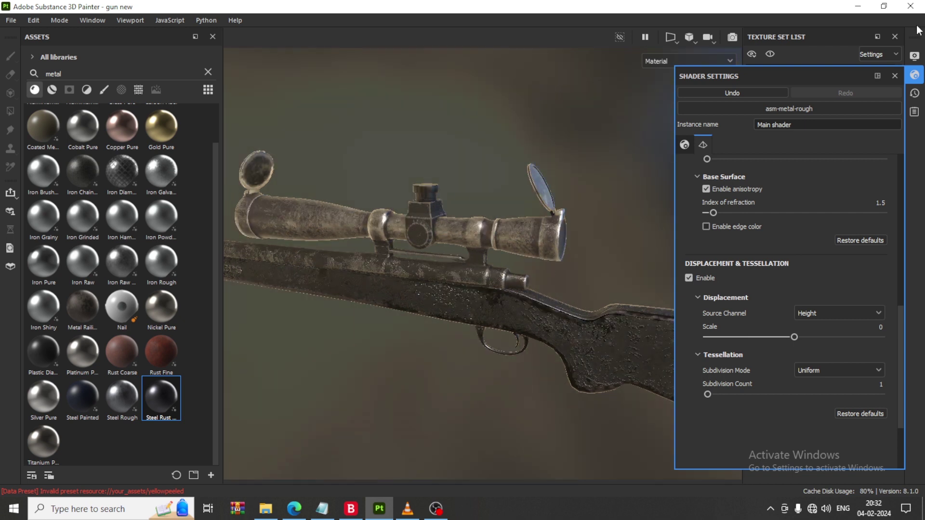
Browse the environment map list in Display Settings and orbit to a side-on rifle view
left_click(914, 55)
scroll(837, 178, "up", 5)
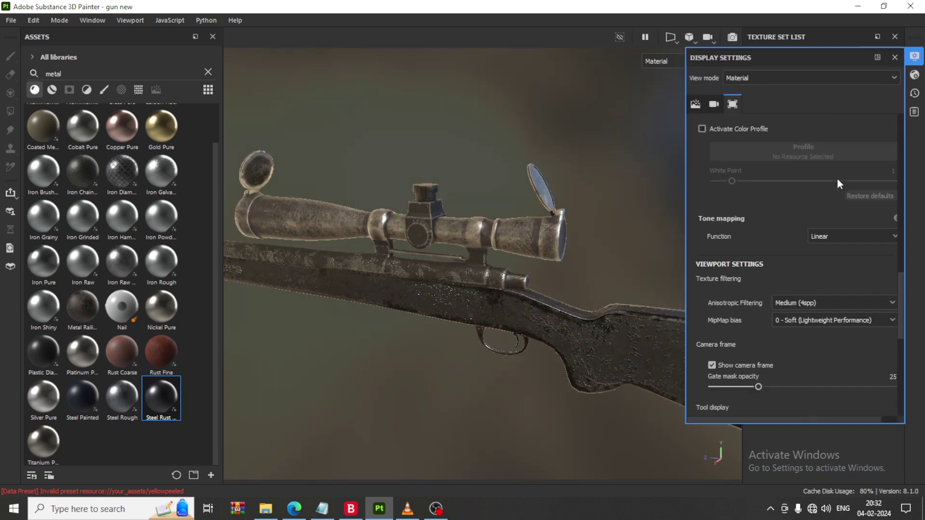
scroll(837, 178, "up", 3)
scroll(837, 174, "up", 5)
scroll(837, 175, "up", 3)
scroll(836, 174, "up", 3)
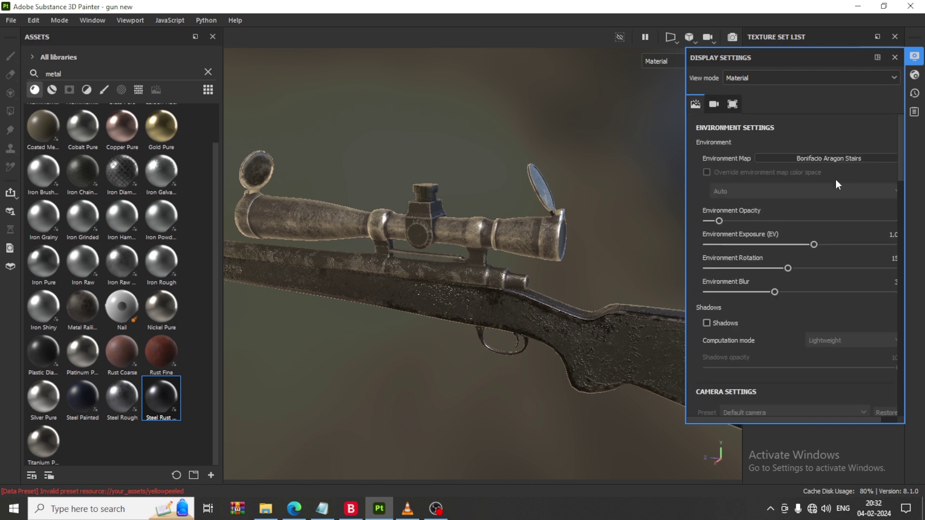
left_click(834, 159)
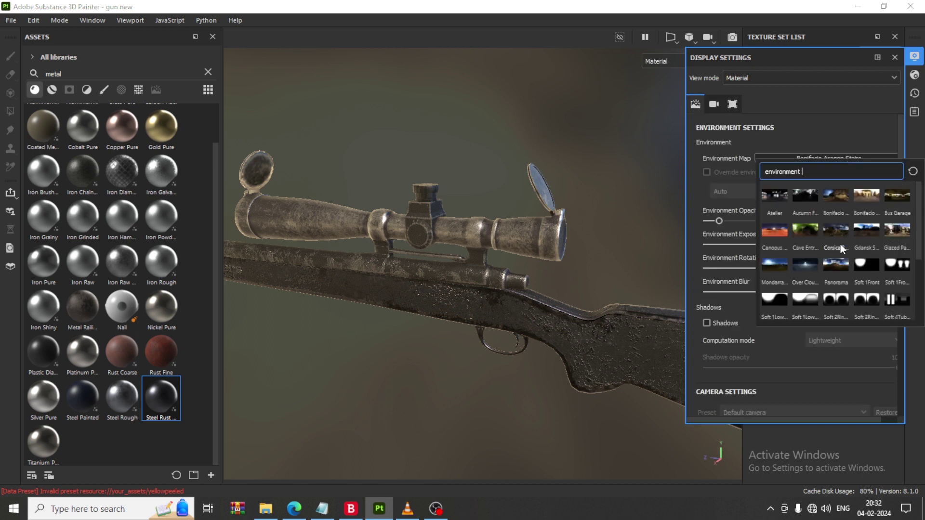
scroll(837, 249, "up", 3)
key("Escape")
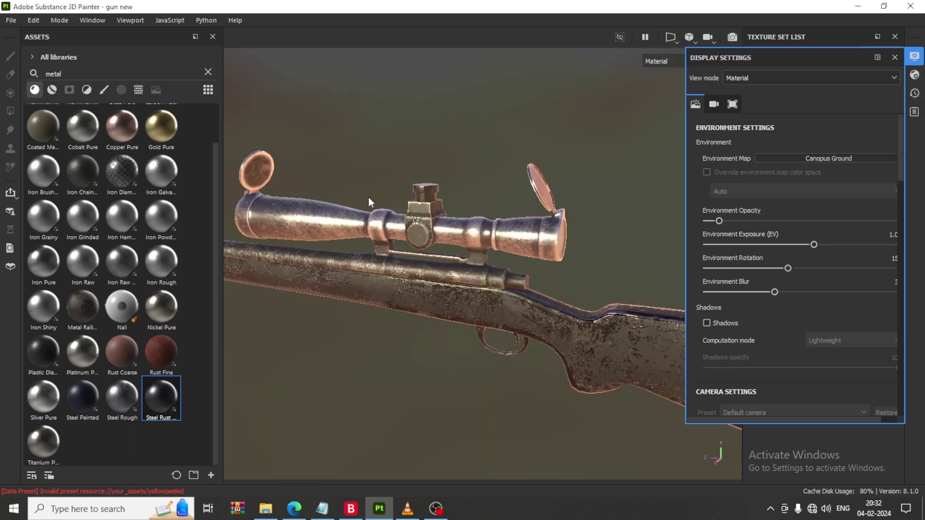
mouse_move(370, 202)
left_mouse_down("alt")
mouse_move(609, 289)
mouse_move(521, 269)
mouse_move(569, 273)
left_mouse_up("alt")
left_click(914, 56)
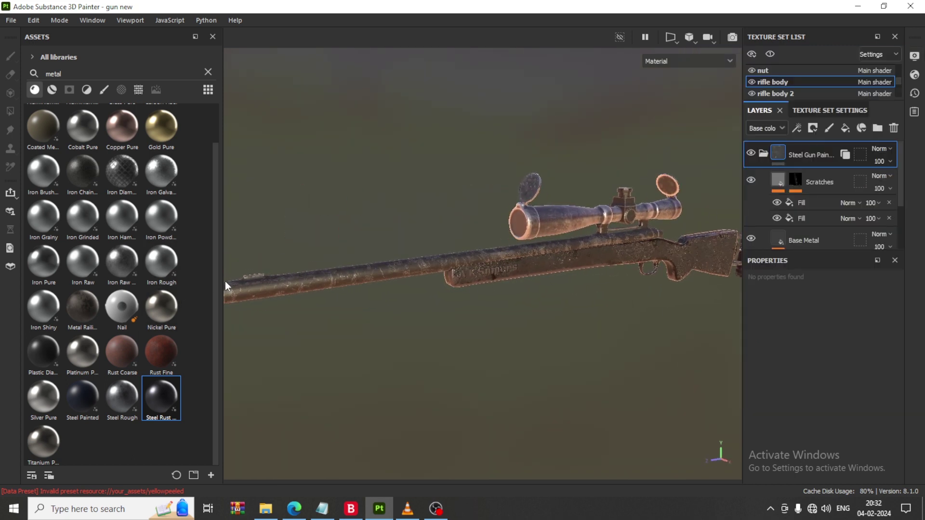
Raise Environment Opacity, set Blur to 0 and rotate the environment lighting around the rifle
left_click_drag(224, 279, 137, 275)
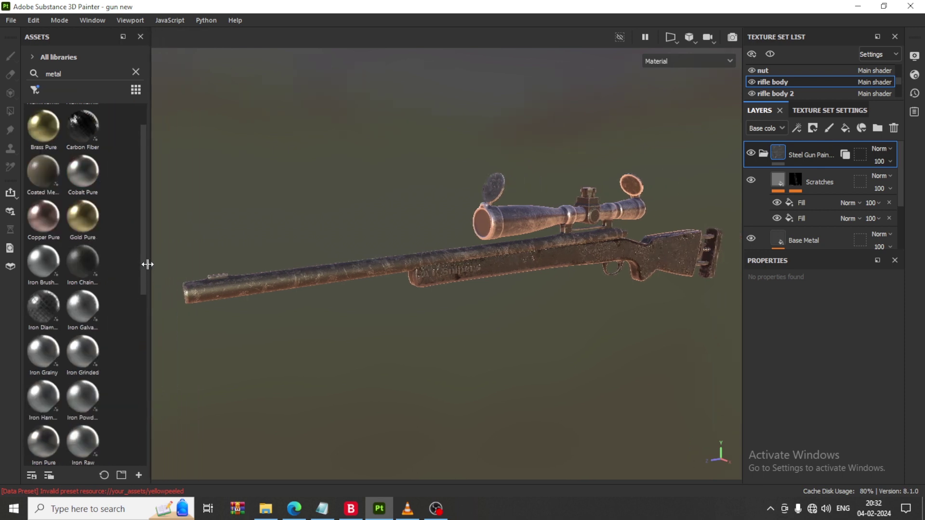
left_click(914, 56)
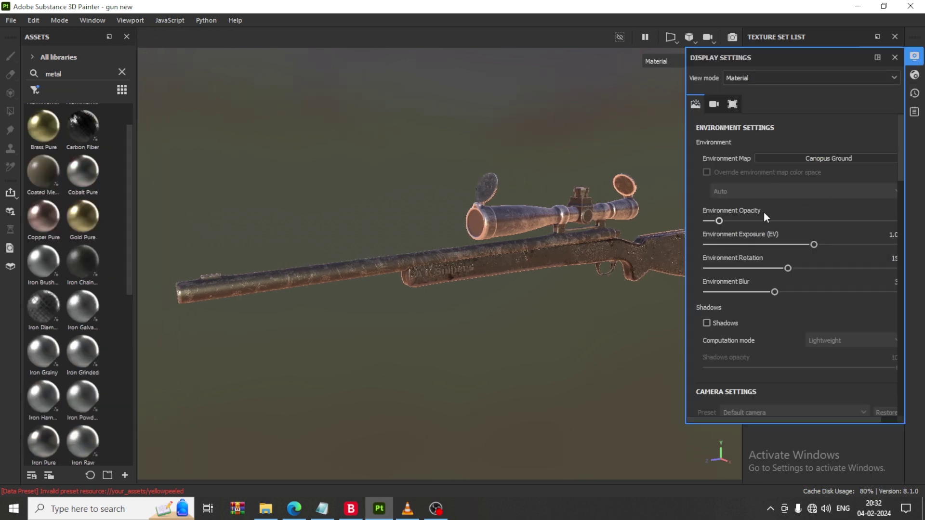
left_click(776, 292)
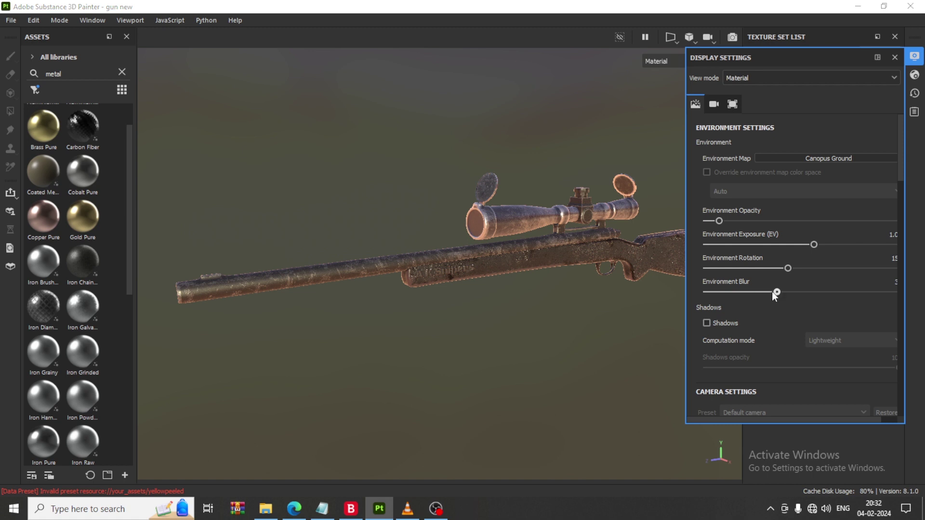
mouse_move(707, 292)
left_mouse_down()
mouse_move(764, 292)
mouse_move(720, 292)
left_mouse_up()
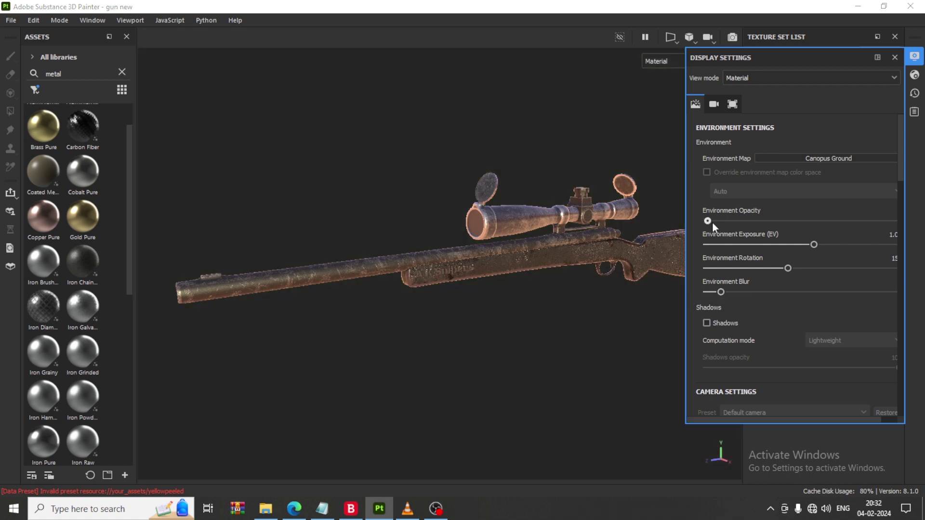
mouse_move(719, 221)
left_mouse_down()
mouse_move(828, 223)
mouse_move(741, 221)
mouse_move(771, 221)
mouse_move(754, 222)
left_mouse_up()
mouse_move(720, 292)
left_mouse_down()
mouse_move(847, 291)
mouse_move(565, 291)
left_mouse_up()
mouse_move(380, 295)
right_mouse_down("shift")
mouse_move(450, 256)
mouse_move(510, 281)
mouse_move(471, 281)
mouse_move(475, 345)
right_mouse_up("shift")
mouse_move(448, 307)
left_mouse_down("alt")
mouse_move(492, 308)
mouse_move(529, 285)
left_mouse_up("alt")
right_click_drag(590, 296, 548, 291, "shift")
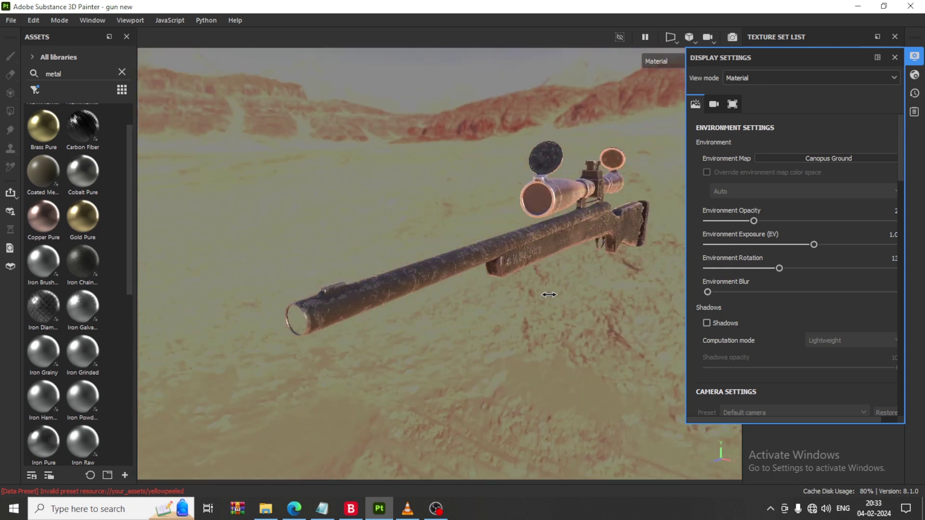
mouse_move(547, 291)
left_mouse_down("alt")
mouse_move(570, 299)
mouse_move(605, 280)
mouse_move(494, 306)
mouse_move(530, 298)
left_mouse_up("alt")
Apply the Gdansk Shipyard Buildings environment, rotate it to about 28, and close Display Settings
left_click(833, 157)
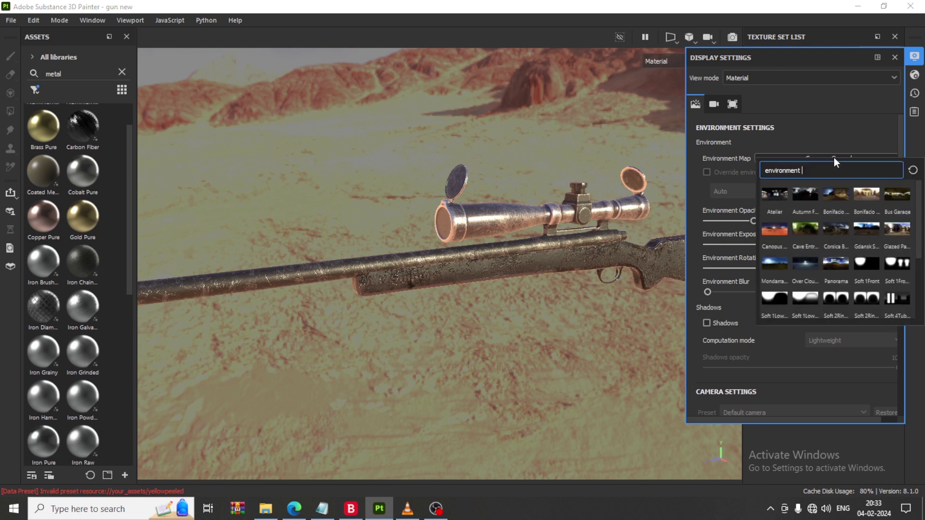
key("Escape")
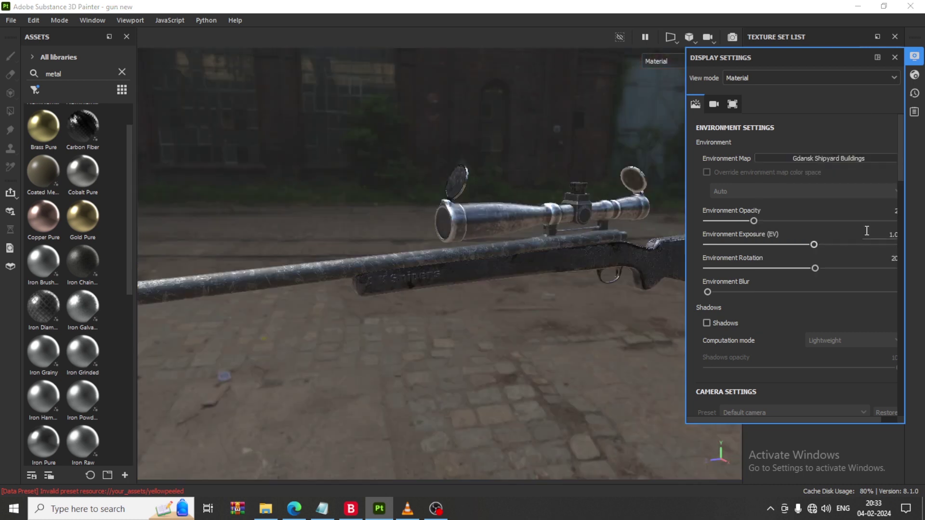
mouse_move(423, 376)
left_mouse_down("alt")
mouse_move(392, 324)
mouse_move(337, 302)
mouse_move(407, 277)
mouse_move(438, 285)
left_mouse_up("alt")
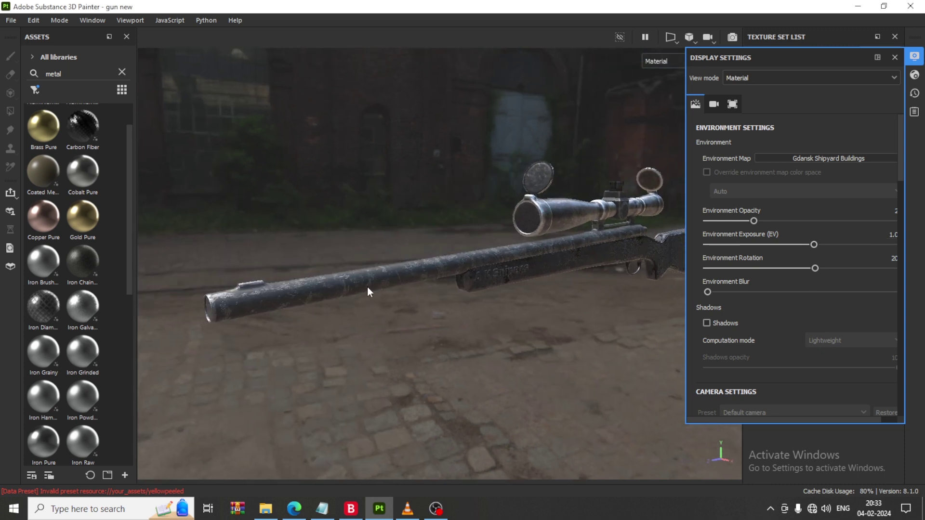
mouse_move(368, 288)
right_mouse_down("shift")
mouse_move(391, 317)
mouse_move(376, 314)
mouse_move(400, 320)
right_mouse_up("shift")
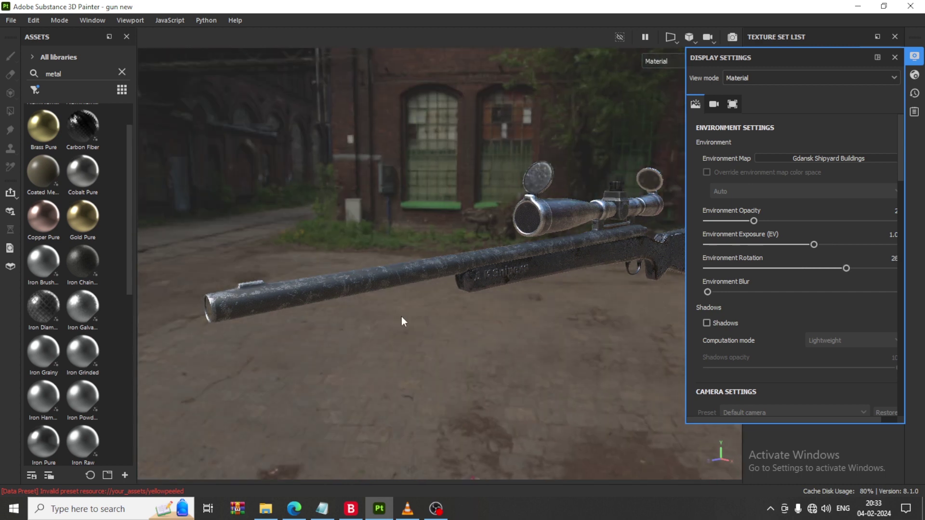
left_click(915, 57)
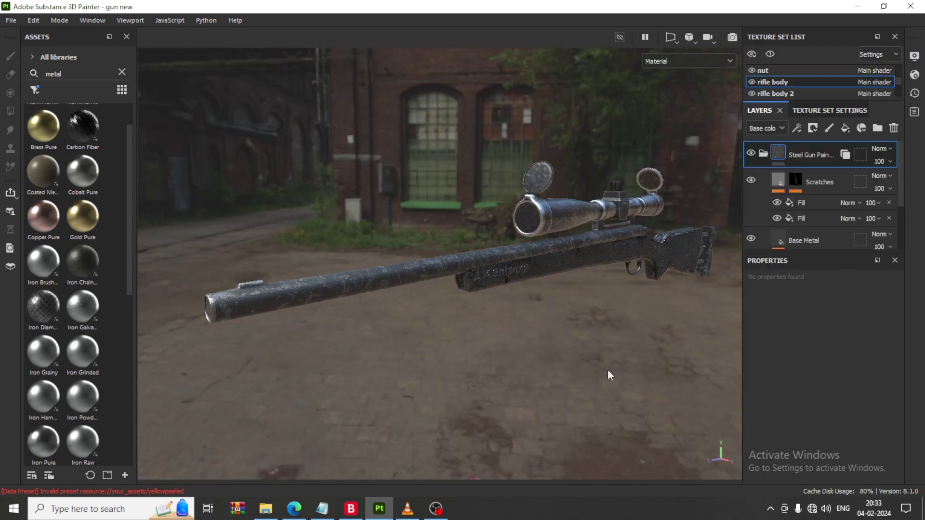
Collapse the Steel Gun Painted layer group and save the 'gun new' project
right_click_drag(524, 274, 605, 354, "alt")
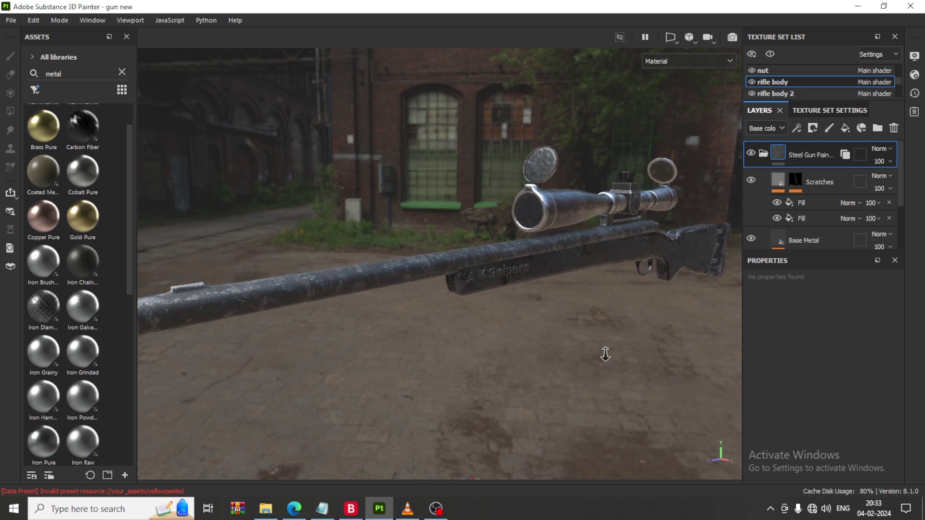
mouse_move(605, 354)
left_mouse_down("alt")
mouse_move(555, 270)
mouse_move(479, 301)
mouse_move(501, 260)
left_mouse_up("alt")
right_click_drag(491, 270, 499, 287, "alt")
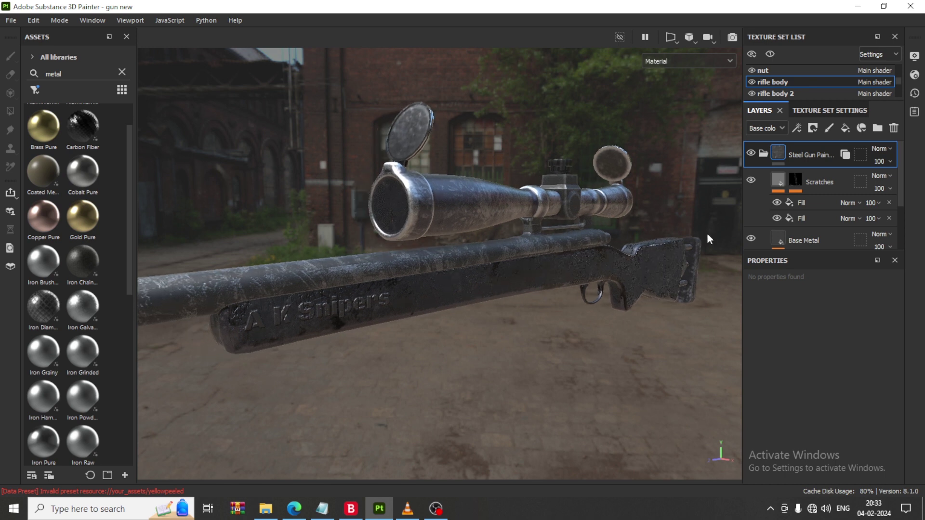
left_click(765, 155)
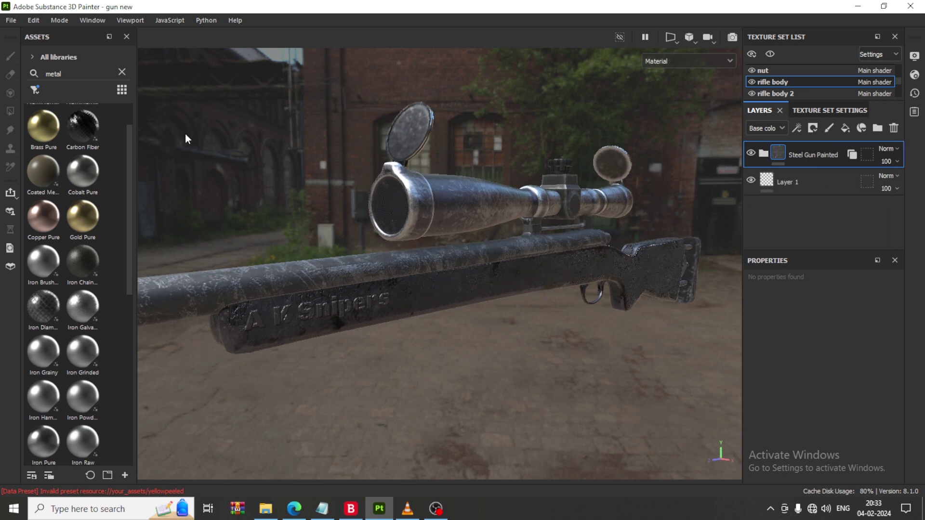
left_click(11, 20)
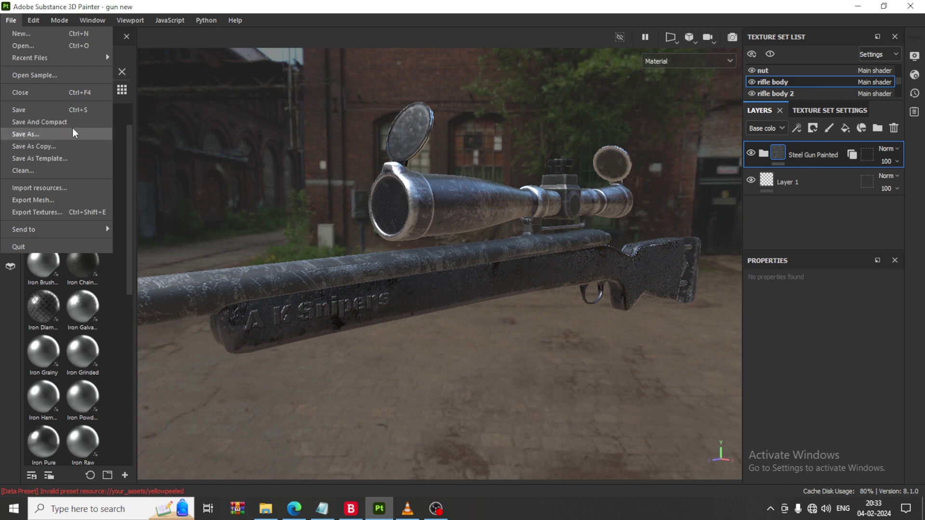
left_click(48, 110)
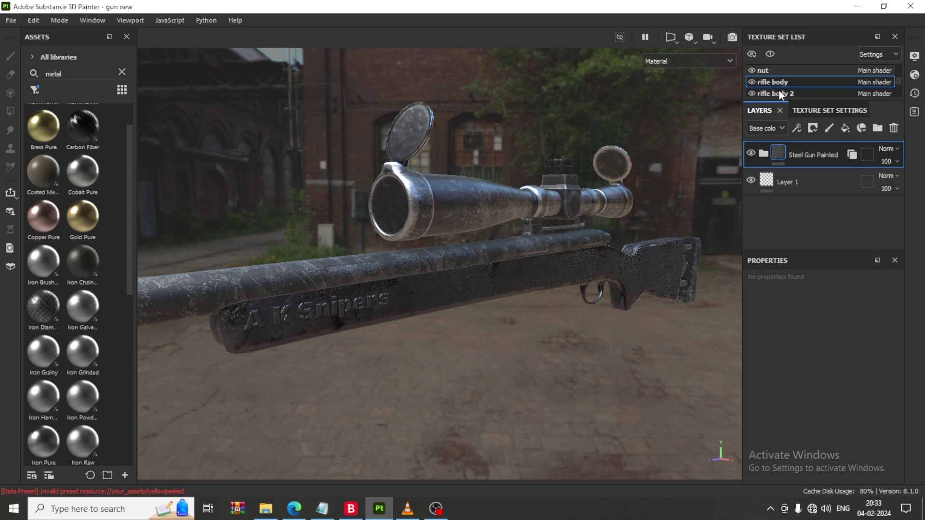
Open Texture Set Settings and look through the rifle body 2 and Scope texture sets
left_click(823, 111)
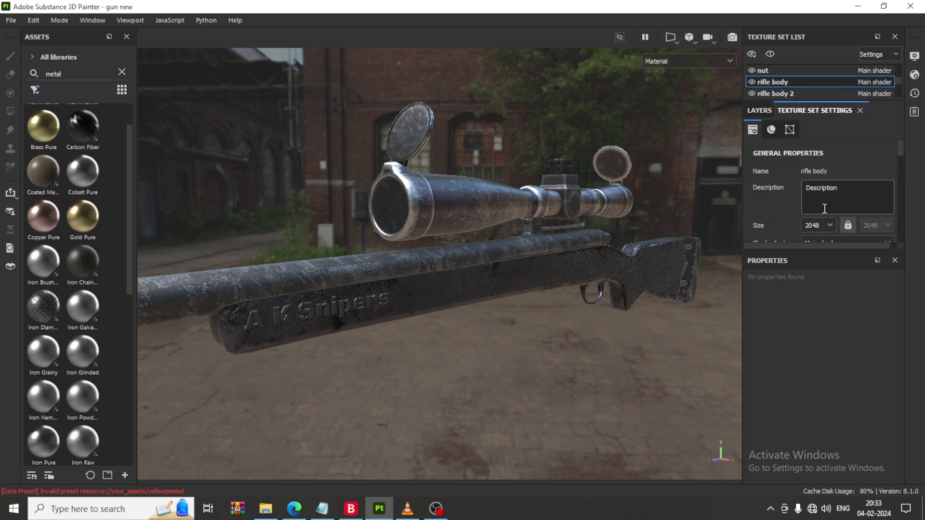
left_click(791, 92)
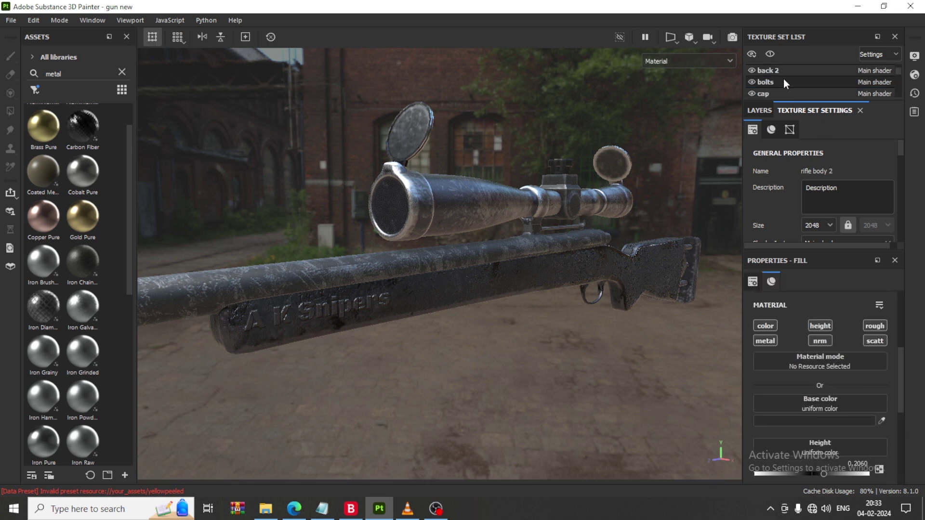
scroll(777, 84, "up", 2)
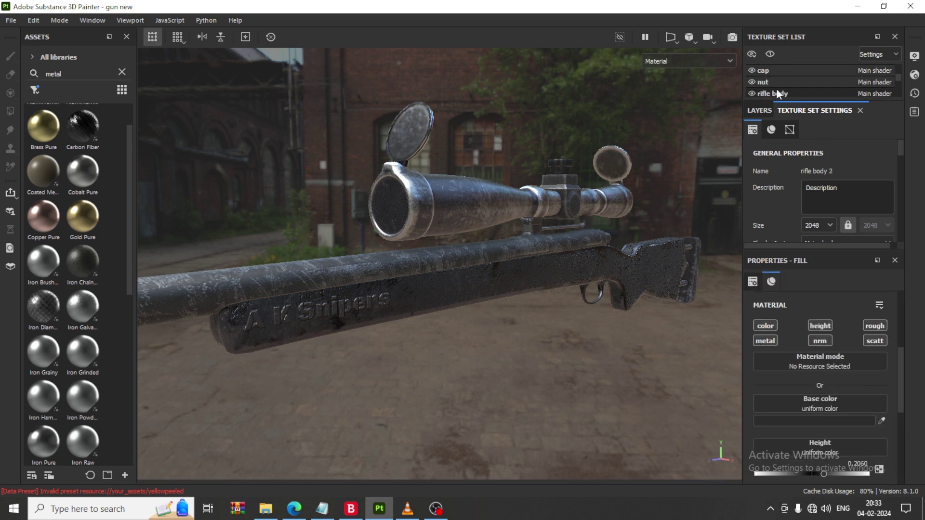
scroll(774, 86, "up", 1)
scroll(775, 77, "up", 1)
scroll(776, 72, "up", 1)
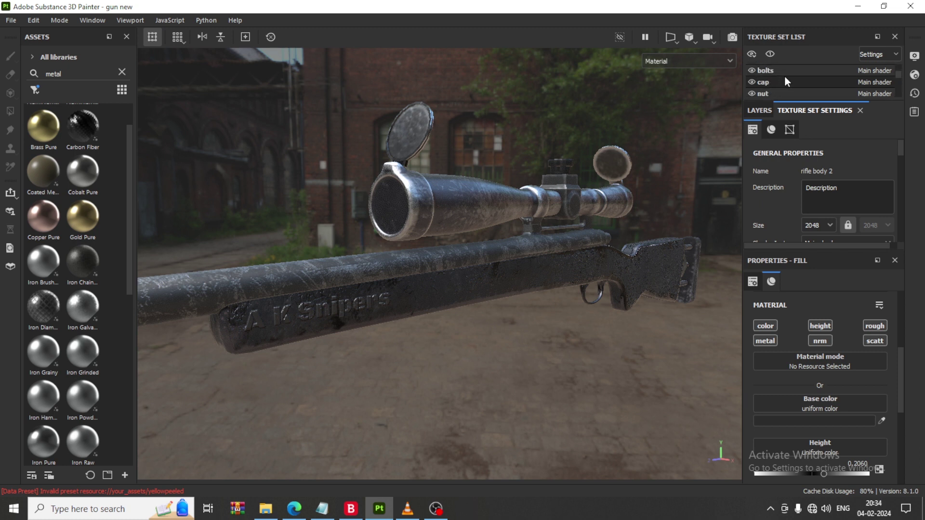
scroll(784, 76, "down", 4)
scroll(784, 79, "down", 2)
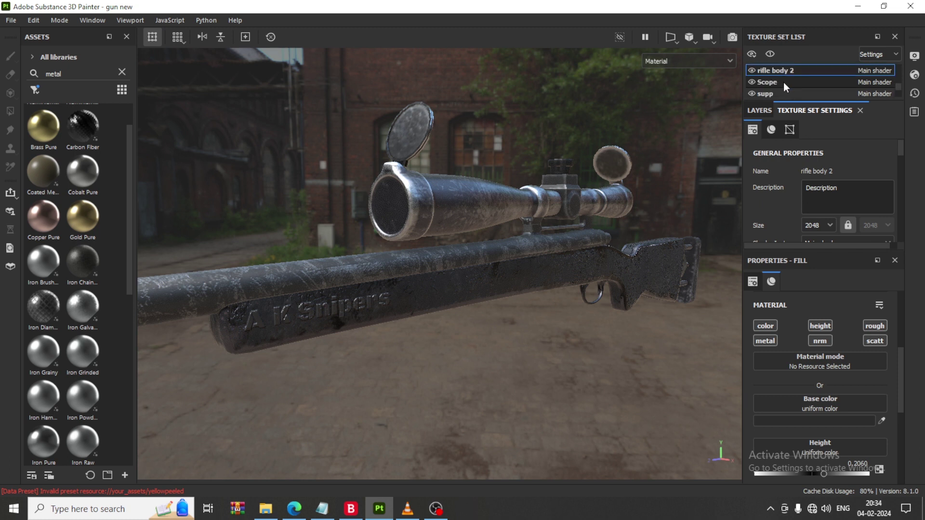
left_click(783, 81)
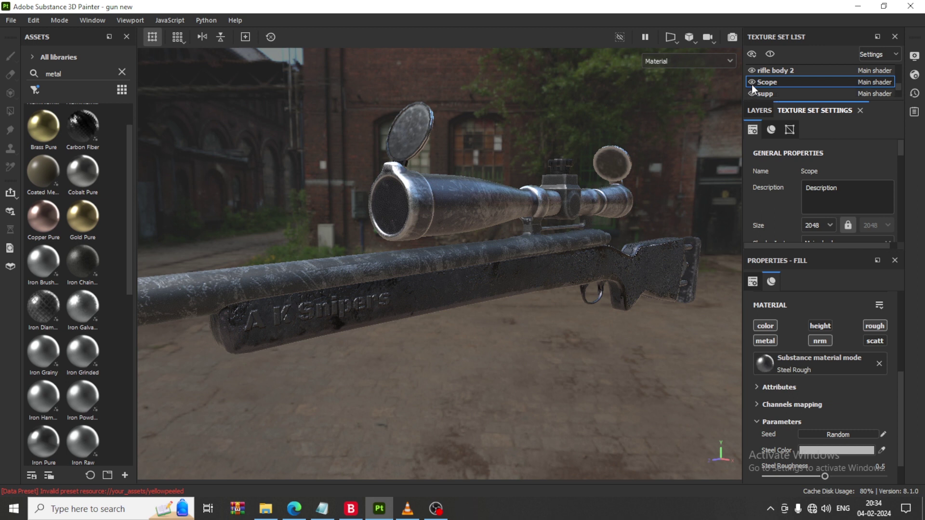
scroll(792, 88, "down", 2)
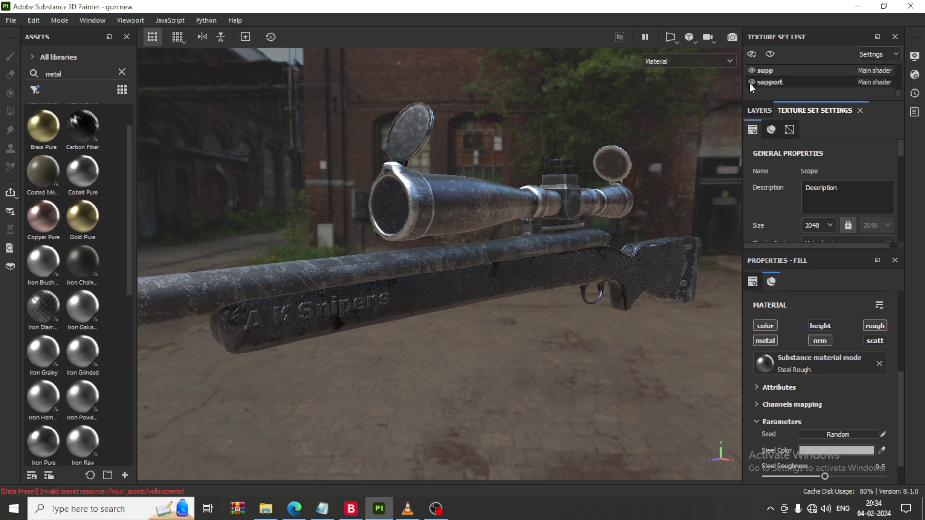
Set the support texture set's Size from 1024 to 2048 and reopen Display Settings
left_click(796, 83)
left_click(829, 226)
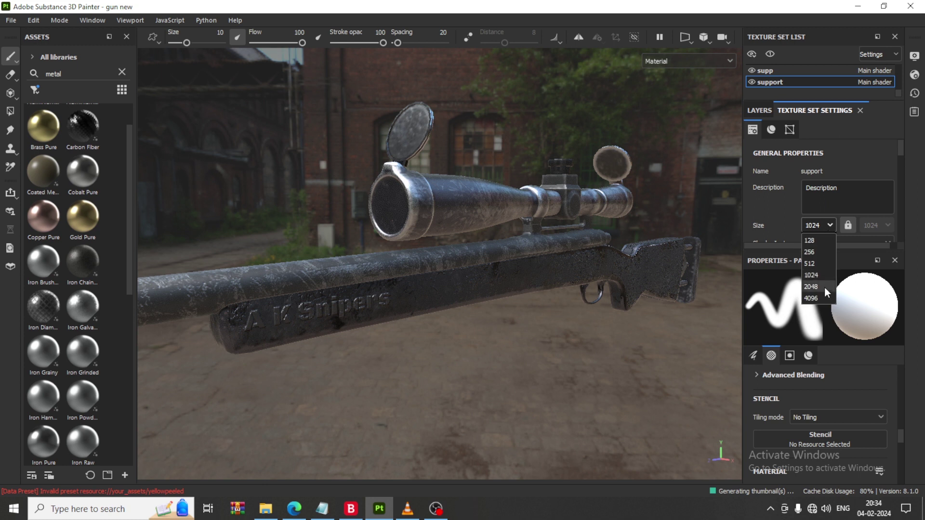
left_click(825, 288)
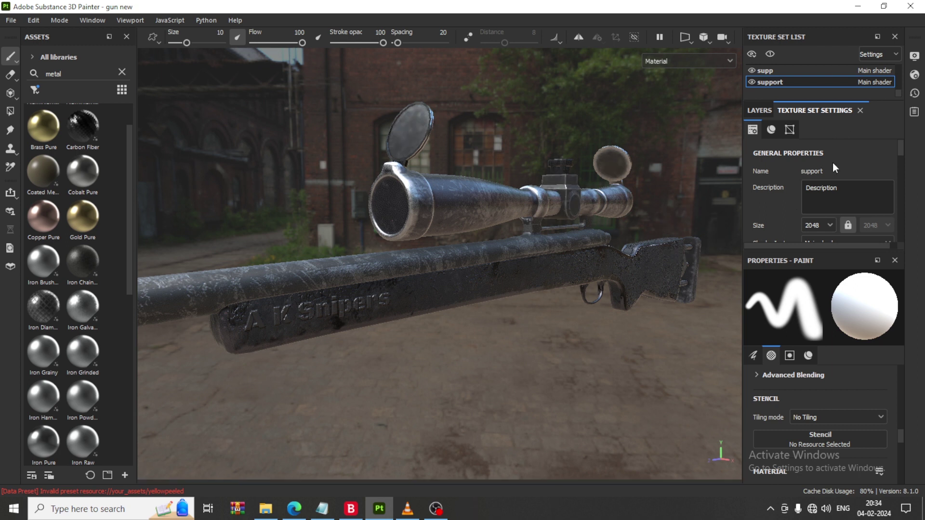
left_click(914, 55)
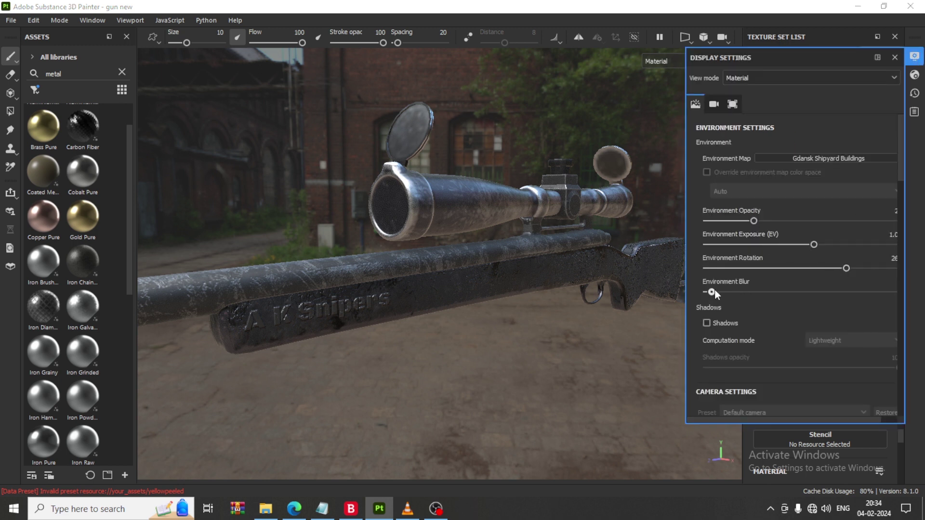
Raise Environment Blur to soften the shipyard backdrop, then close Display Settings
left_click_drag(713, 291, 758, 291)
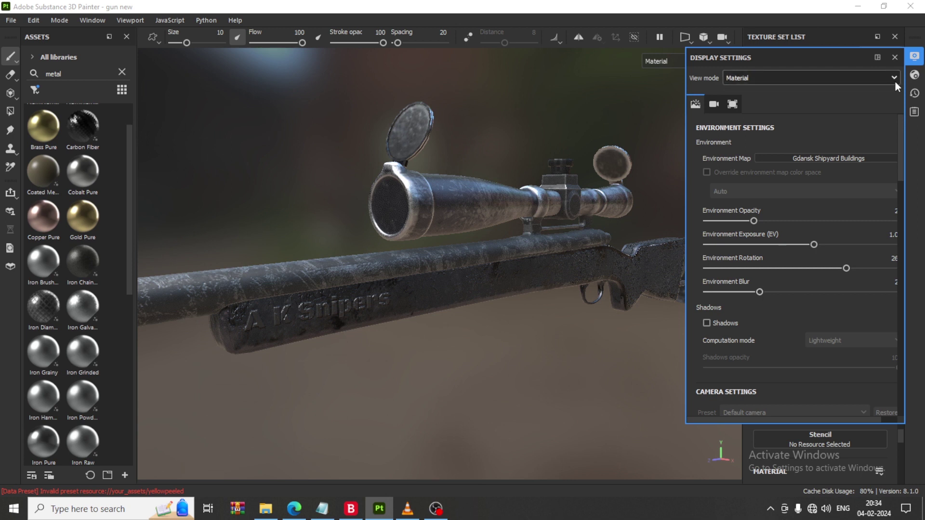
left_click(894, 58)
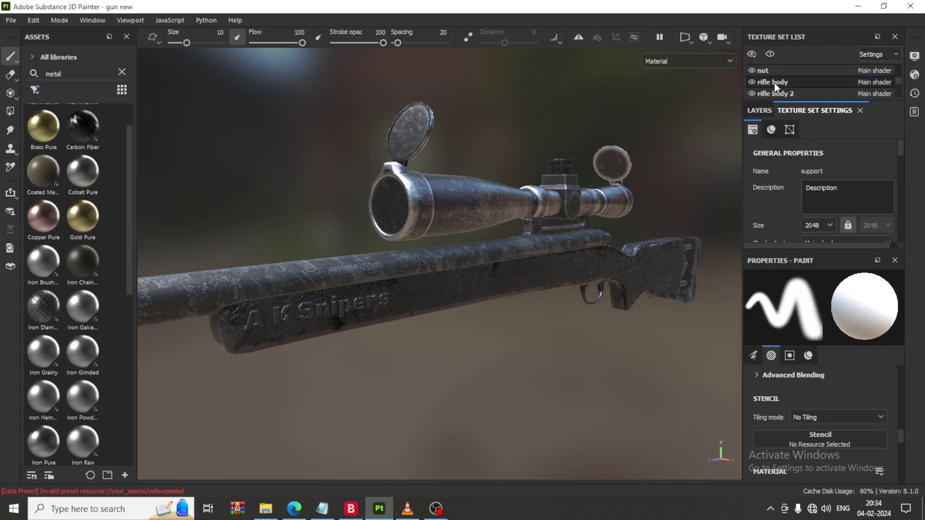
scroll(774, 83, "up", 5)
scroll(772, 74, "down", 2)
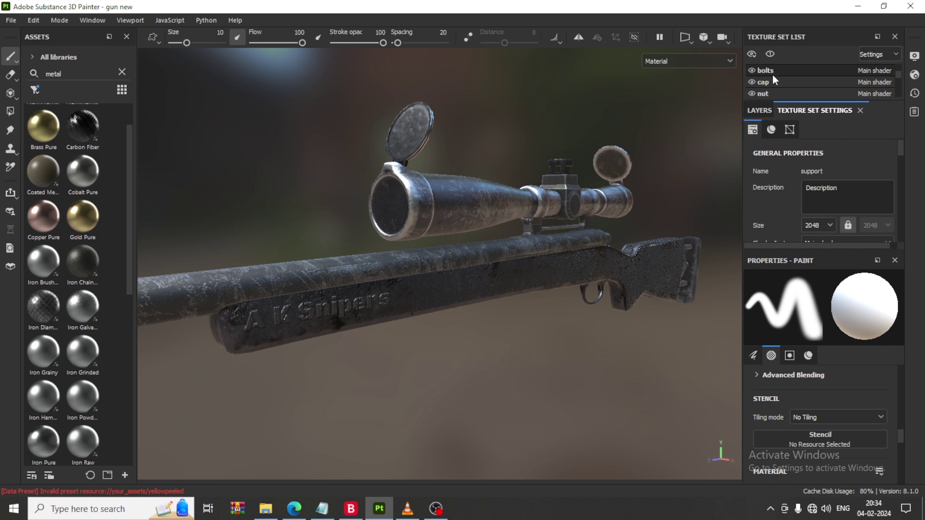
Select the cap texture set and change its Size from 1024 to 2048
left_click(775, 83)
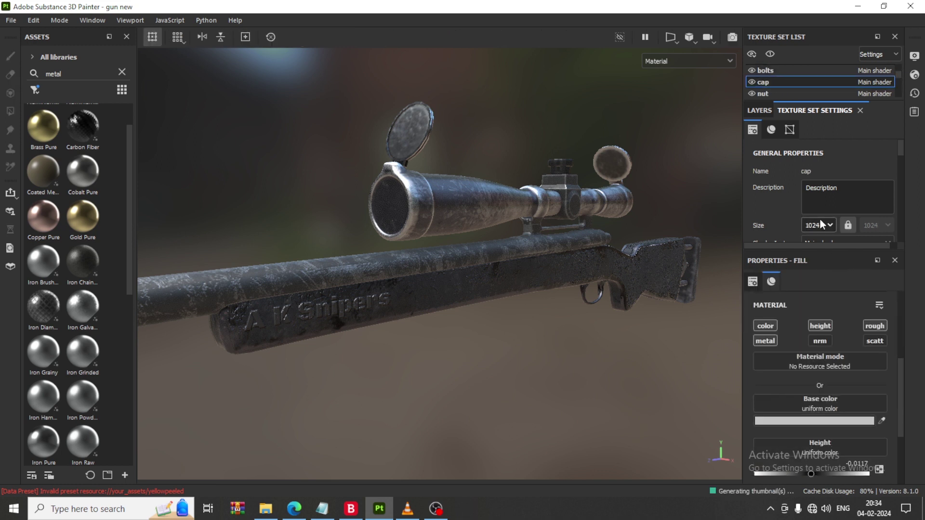
left_click(819, 224)
left_click(823, 287)
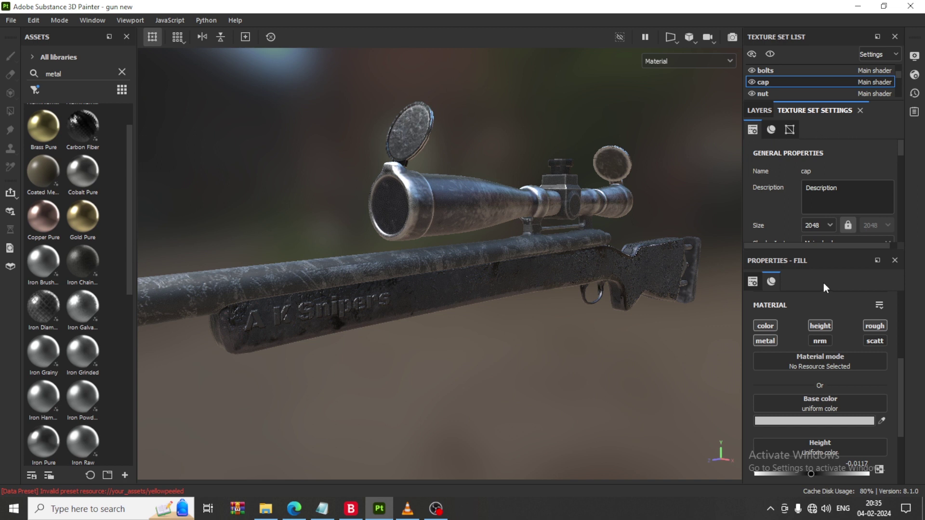
Orbit and zoom around the receiver, stock and butt plate for a close inspection
mouse_move(534, 351)
left_mouse_down("alt")
mouse_move(237, 309)
mouse_move(597, 366)
mouse_move(389, 315)
mouse_move(566, 382)
left_mouse_up("alt")
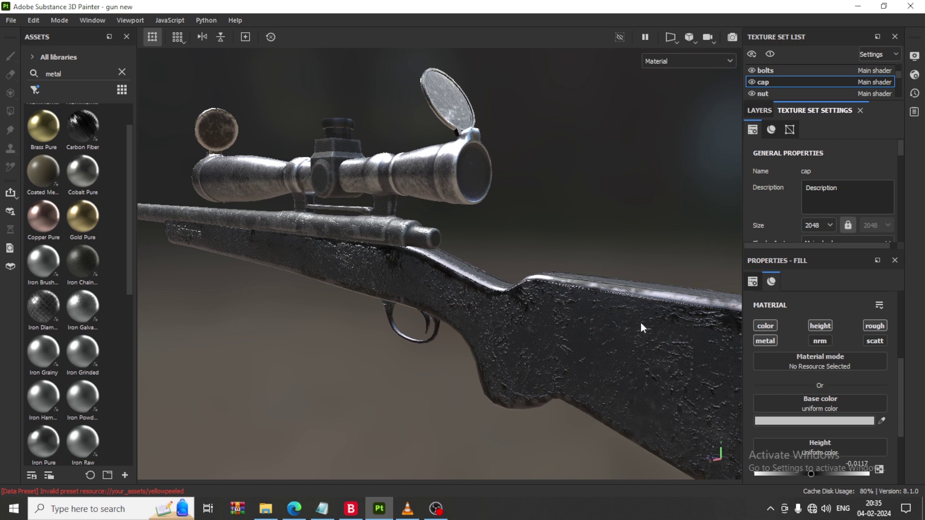
left_click_drag(641, 323, 444, 331, "alt")
scroll(444, 330, "up", 5)
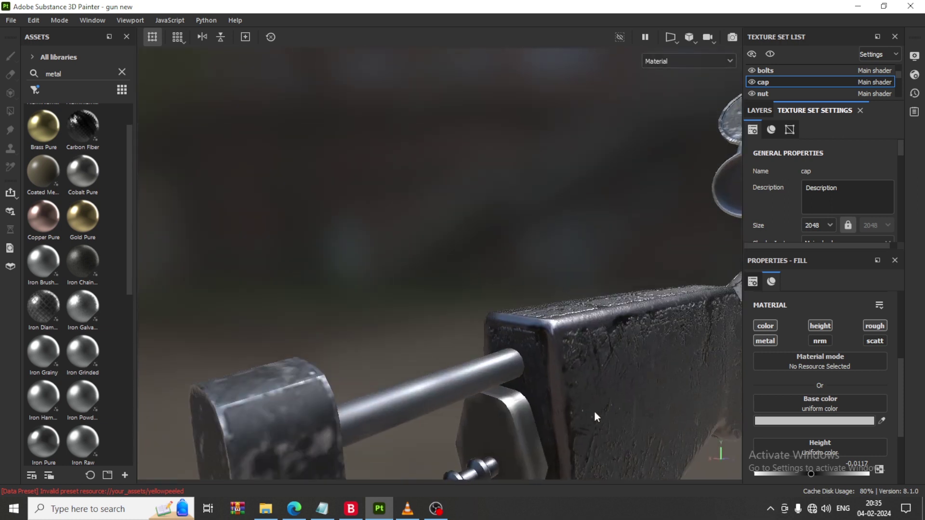
mouse_move(595, 412)
left_mouse_down("alt")
mouse_move(357, 170)
mouse_move(599, 337)
mouse_move(568, 279)
left_mouse_up("alt")
scroll(568, 278, "up", 3)
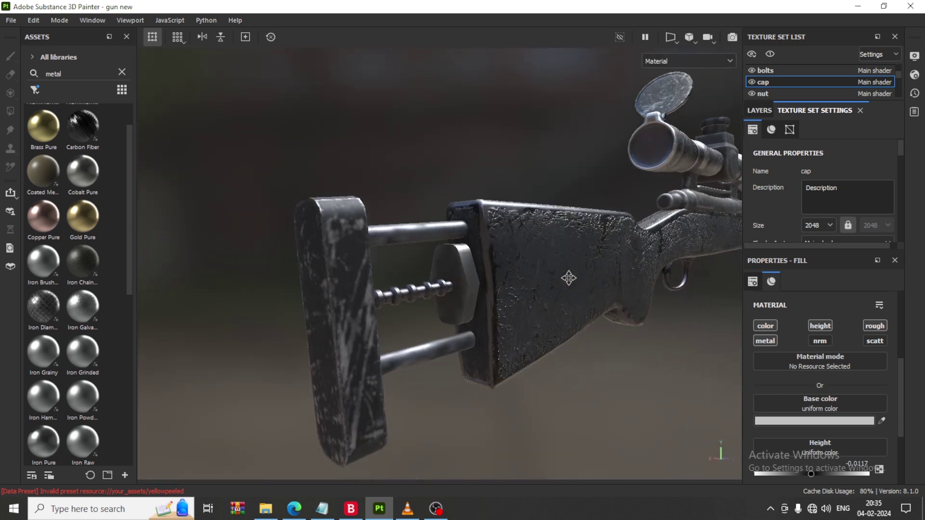
mouse_move(488, 276)
left_mouse_down("alt")
mouse_move(364, 265)
mouse_move(572, 287)
mouse_move(677, 285)
mouse_move(325, 263)
left_mouse_up("alt")
middle_click_drag(325, 263, 496, 262, "alt")
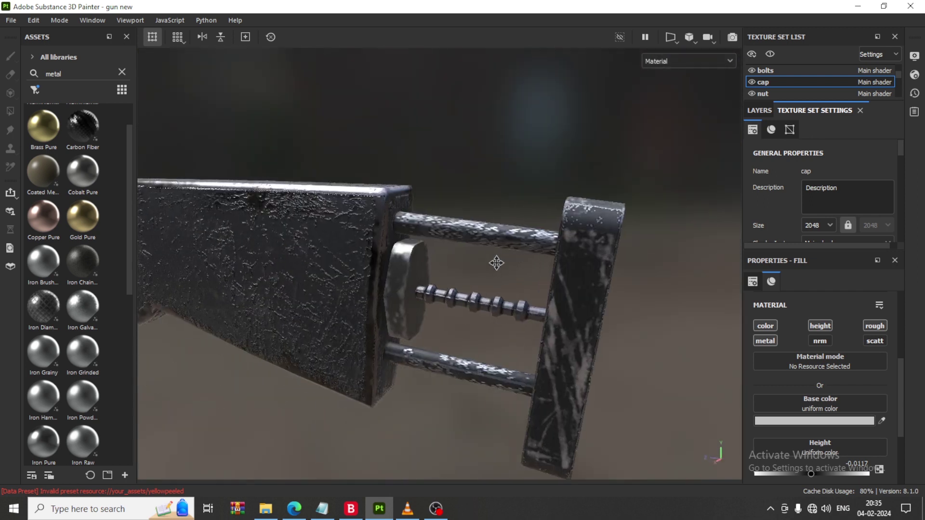
scroll(433, 313, "down", 3)
scroll(430, 308, "down", 2)
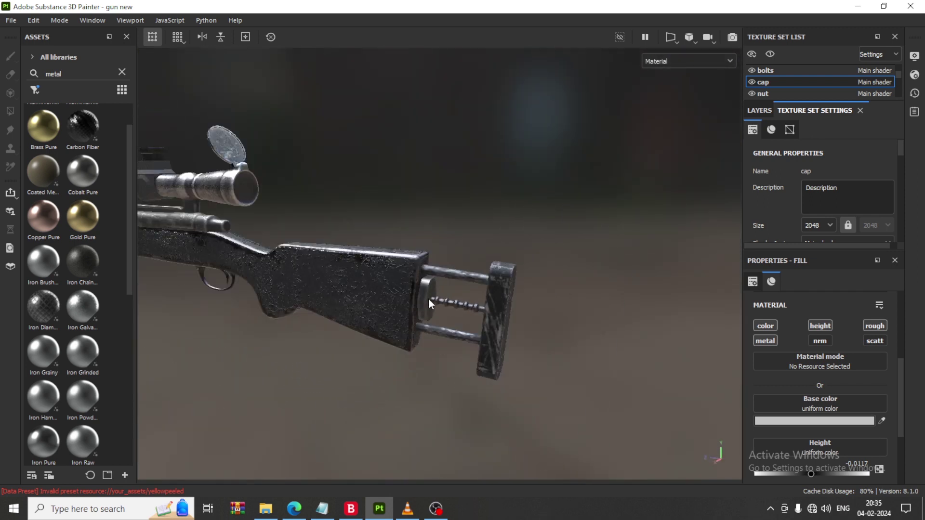
Inspect the scope close up and narrow the asset library to one thumbnail column
middle_click_drag(429, 298, 265, 284, "alt")
left_click_drag(268, 289, 472, 226, "alt")
mouse_move(472, 226)
right_mouse_down("alt")
mouse_move(504, 243)
mouse_move(557, 336)
mouse_move(608, 391)
right_mouse_up("alt")
mouse_move(608, 391)
left_mouse_down("alt")
mouse_move(505, 331)
mouse_move(485, 330)
mouse_move(495, 320)
mouse_move(384, 312)
left_mouse_up("alt")
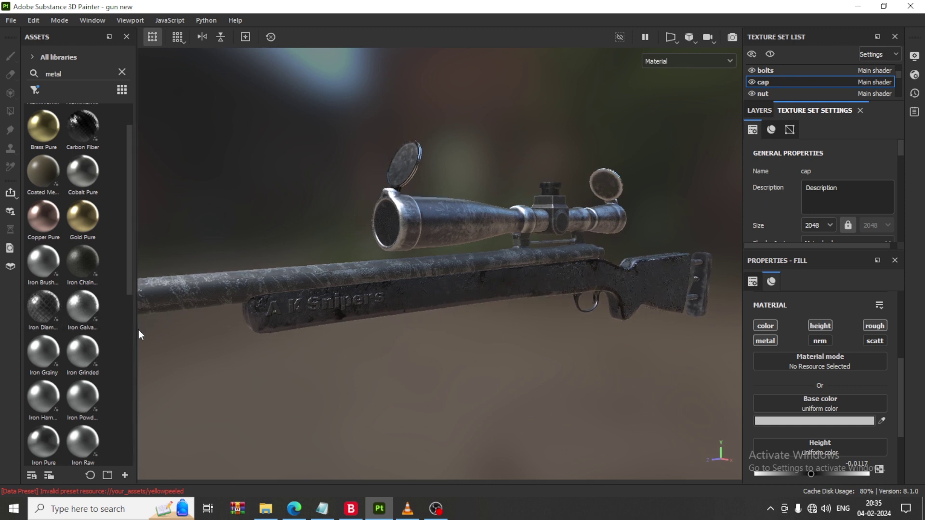
left_click_drag(136, 329, 53, 322)
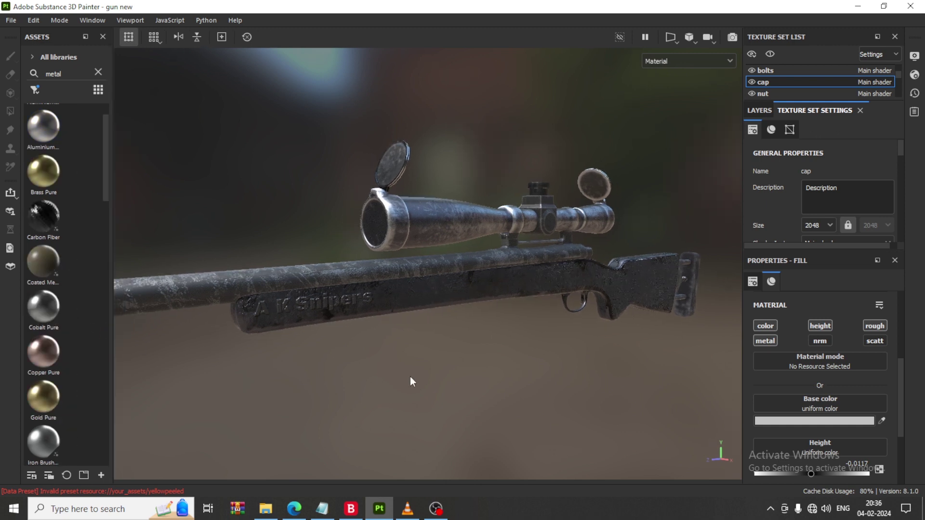
mouse_move(411, 380)
left_mouse_down("alt")
mouse_move(474, 372)
mouse_move(447, 334)
mouse_move(459, 328)
left_mouse_up("alt")
Add a 'Thanks for Watching..' line after a blank line in the Notepad notes, then minimize Notepad
left_click(321, 510)
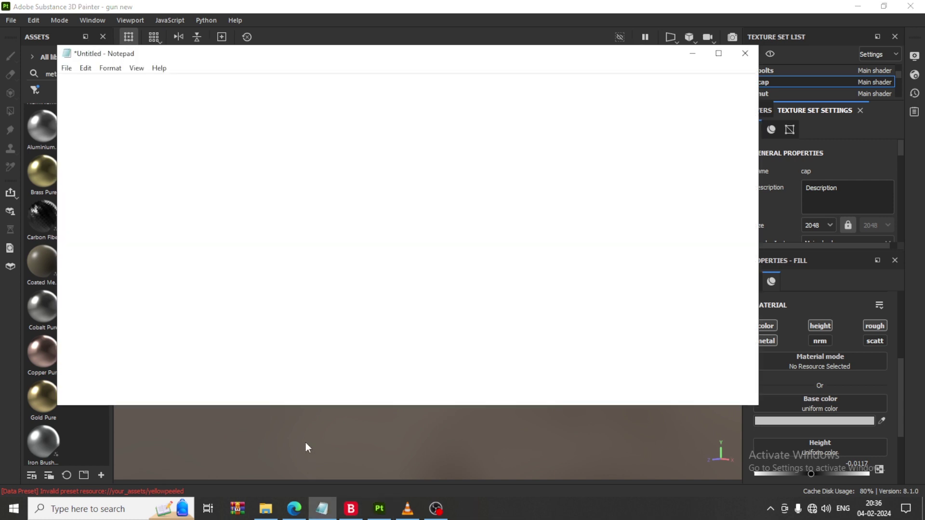
key("Return")
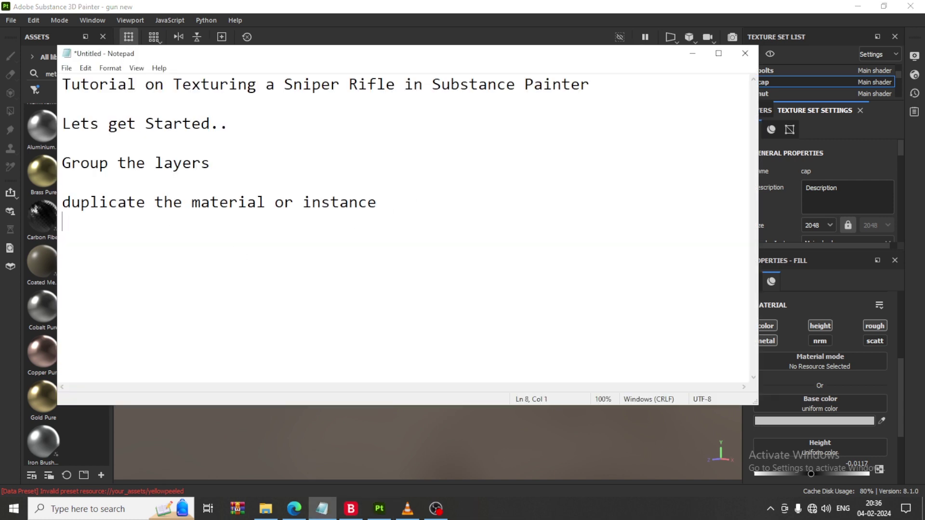
key("Return")
type("Thanks ")
type("for Watc")
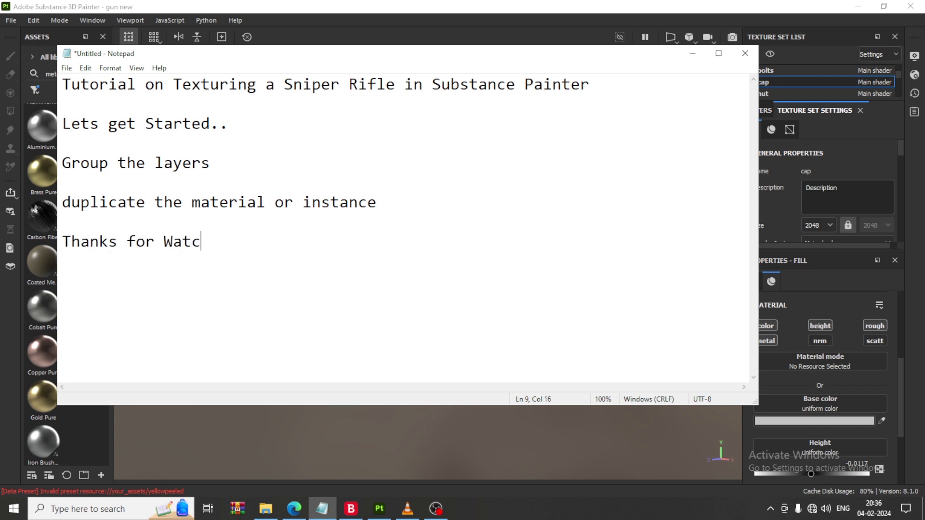
type("hing..")
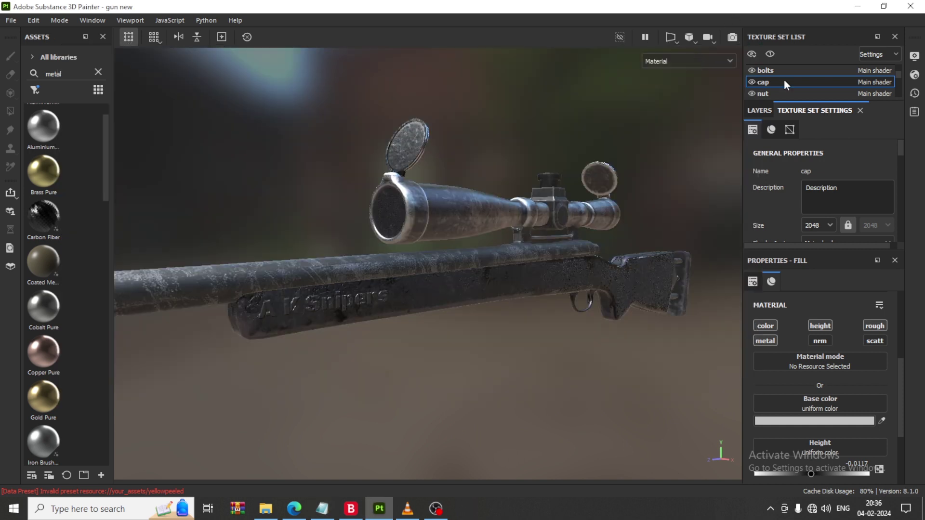
left_click(692, 53)
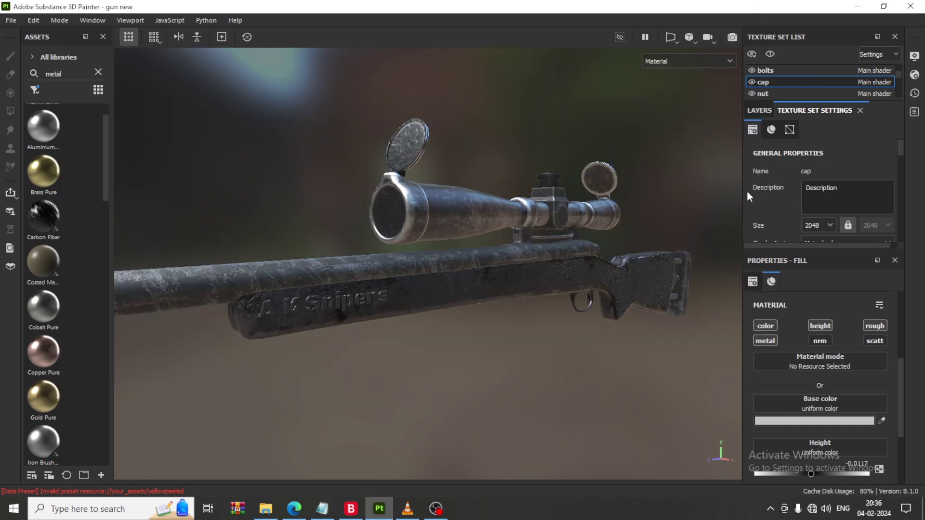